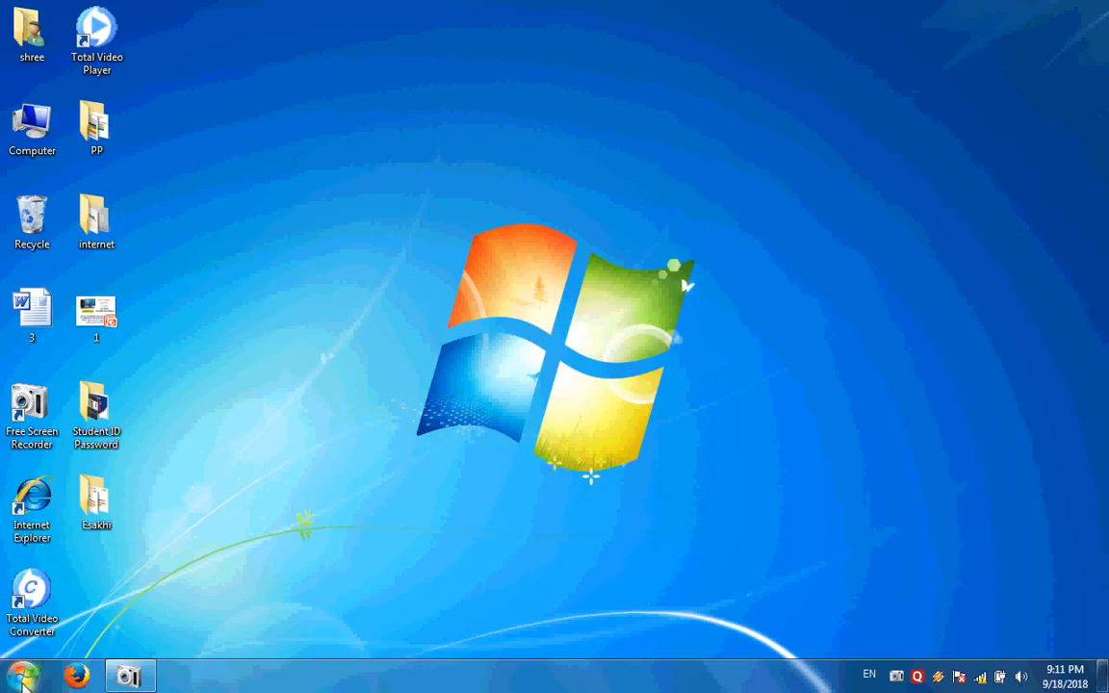
Open the Start menu's program list, briefly restoring and re-hiding the screen recorder
{"action": "left_click", "coordinate": [23, 678]}
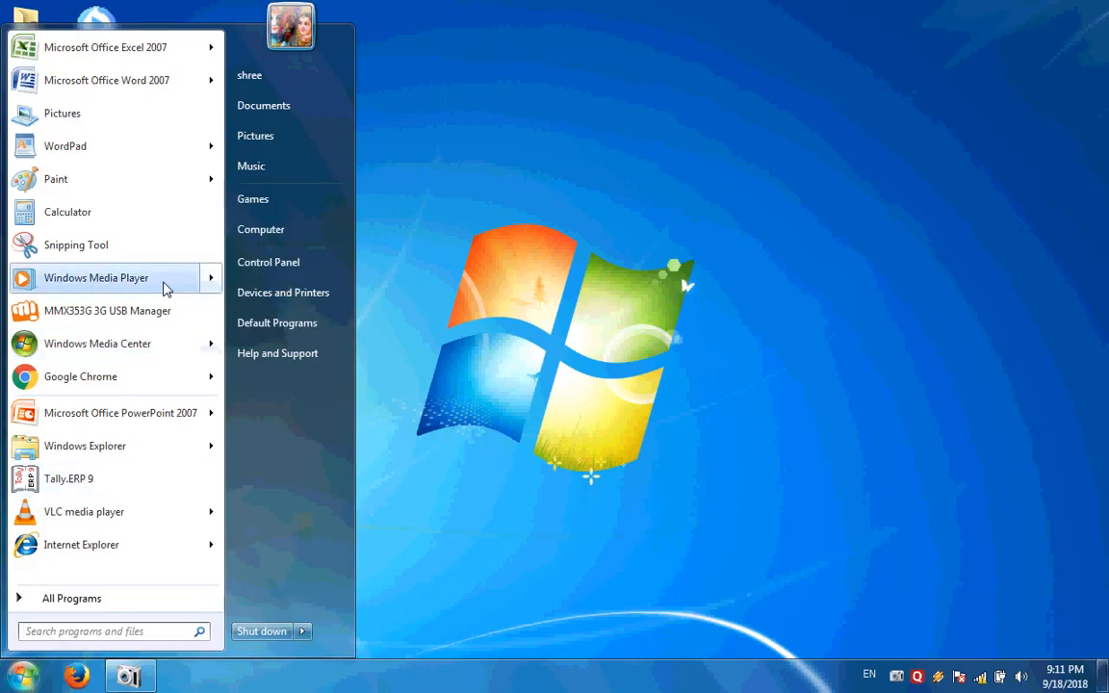
{"action": "mouse_move", "coordinate": [163, 287]}
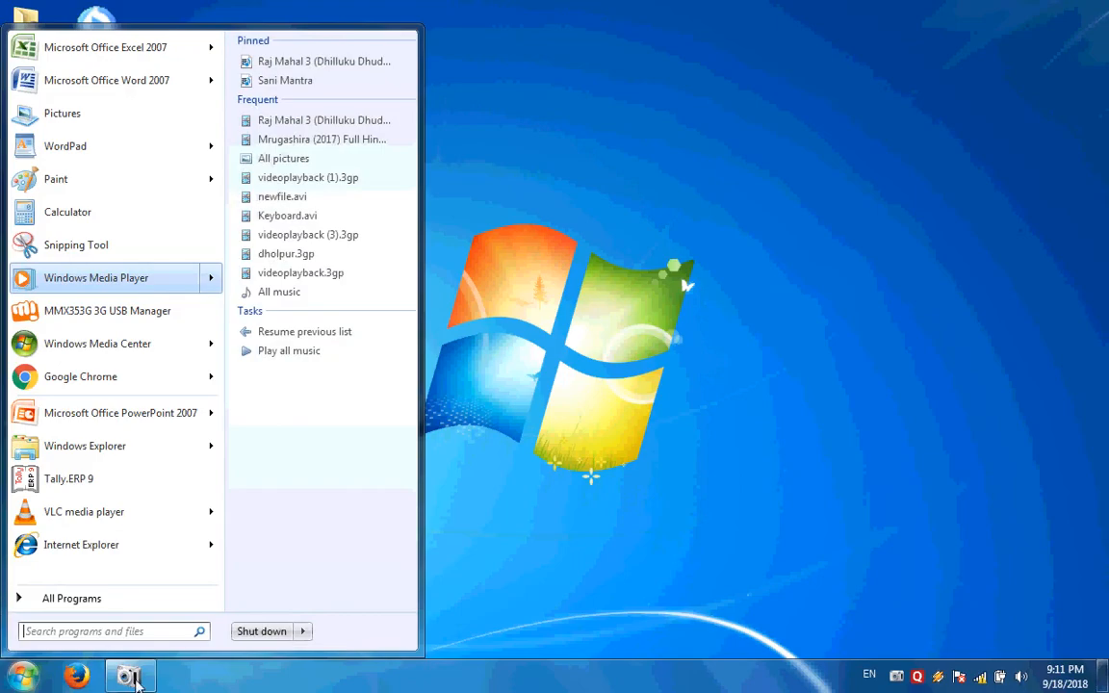
{"action": "left_click", "coordinate": [131, 678]}
{"action": "left_click", "coordinate": [131, 678]}
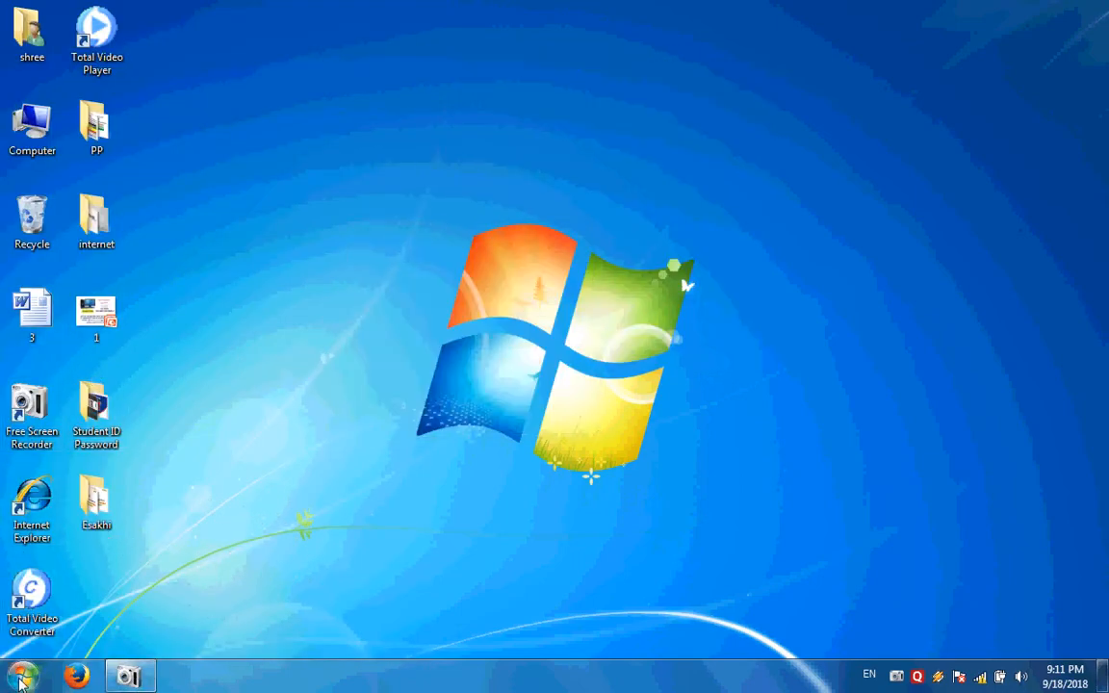
{"action": "left_click", "coordinate": [21, 676]}
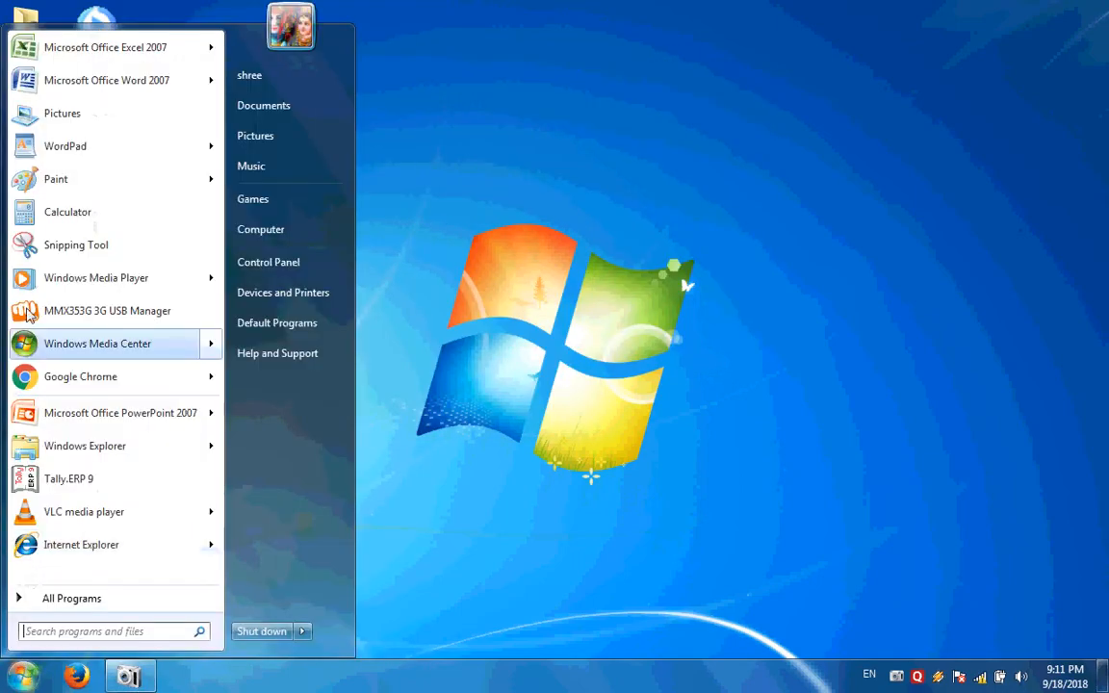
Launch Microsoft Office Word 2007 and type 'Student Records' on the first line
{"action": "left_click", "coordinate": [64, 90]}
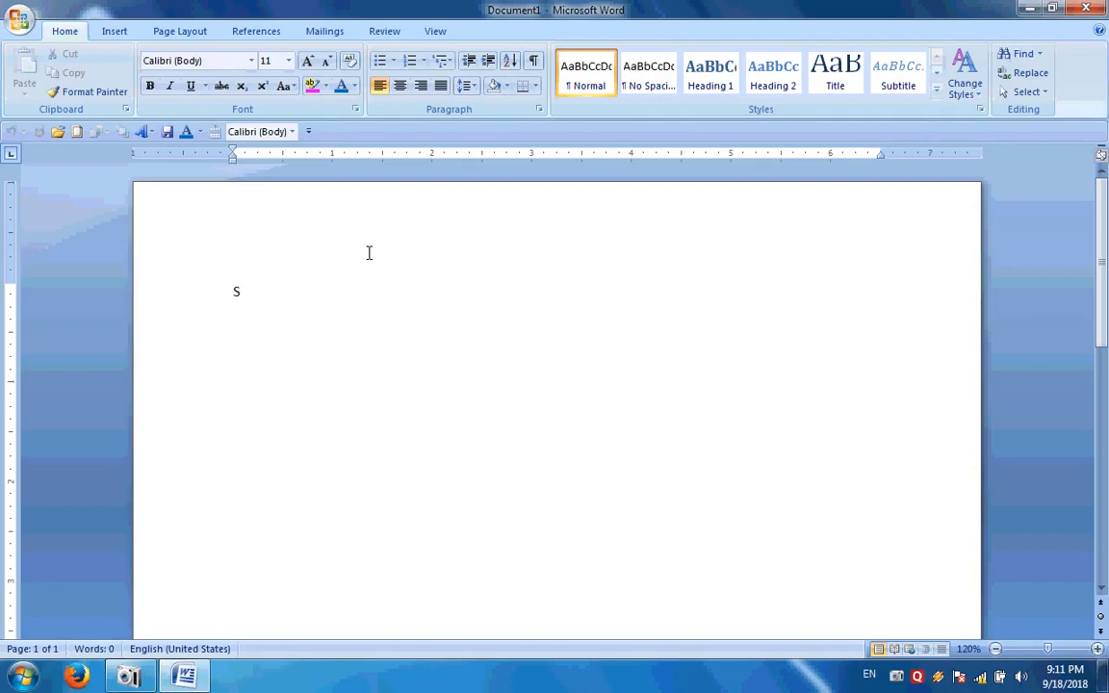
{"action": "type", "text": "tude"}
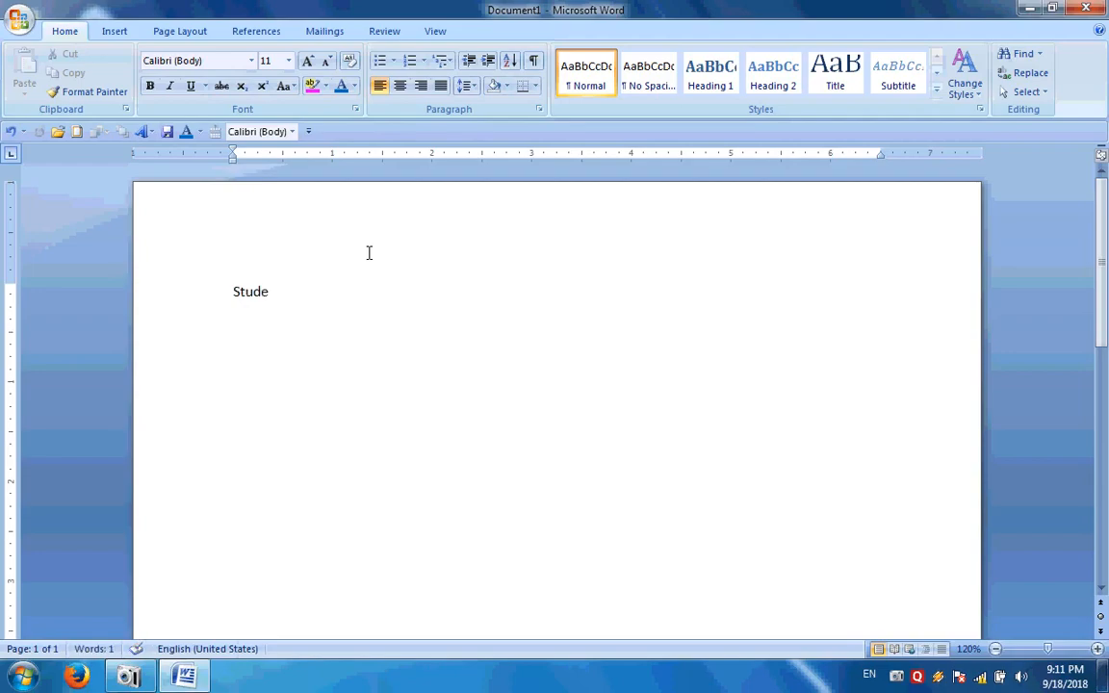
{"action": "type", "text": "nt Records"}
Set the 'Student Records' line to Times New Roman, size 12
{"action": "left_click_drag", "start_coordinate": [222, 285], "coordinate": [435, 448]}
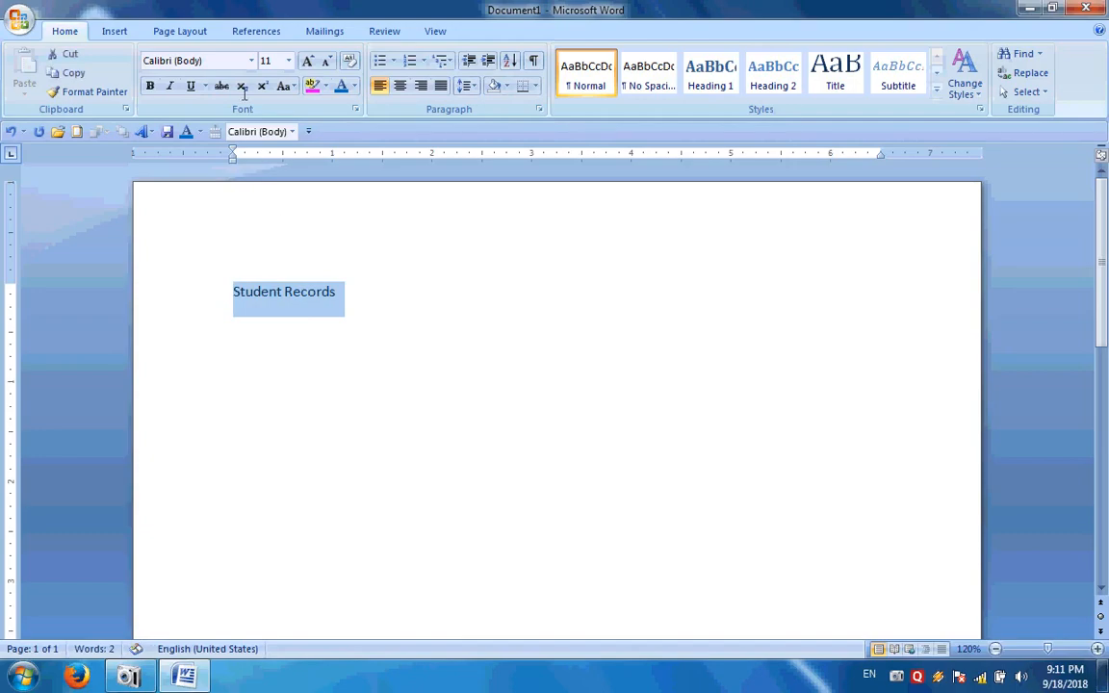
{"action": "left_click", "coordinate": [249, 62]}
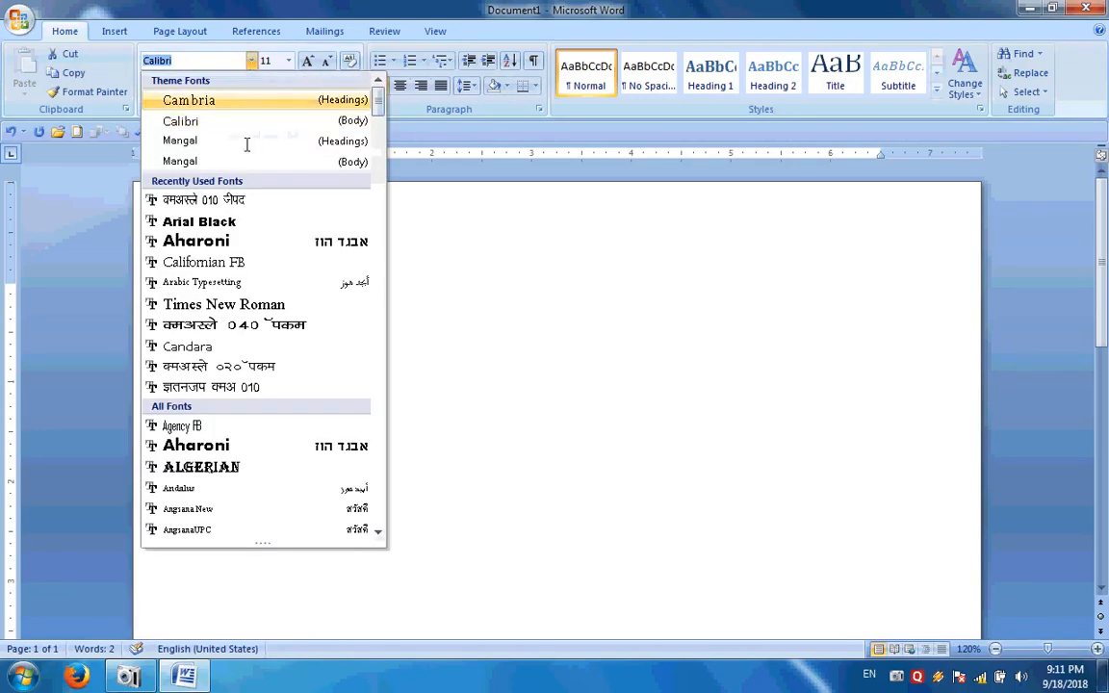
{"action": "scroll", "coordinate": [252, 243], "scroll_direction": "down", "scroll_amount": 2}
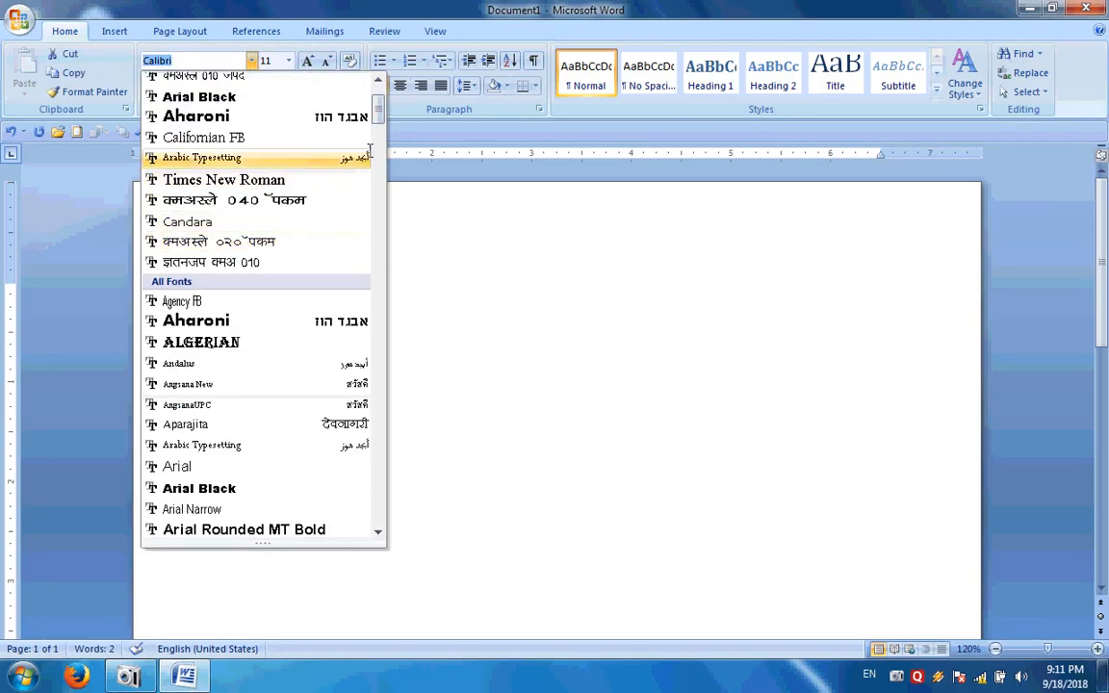
{"action": "left_click_drag", "start_coordinate": [378, 110], "coordinate": [379, 493]}
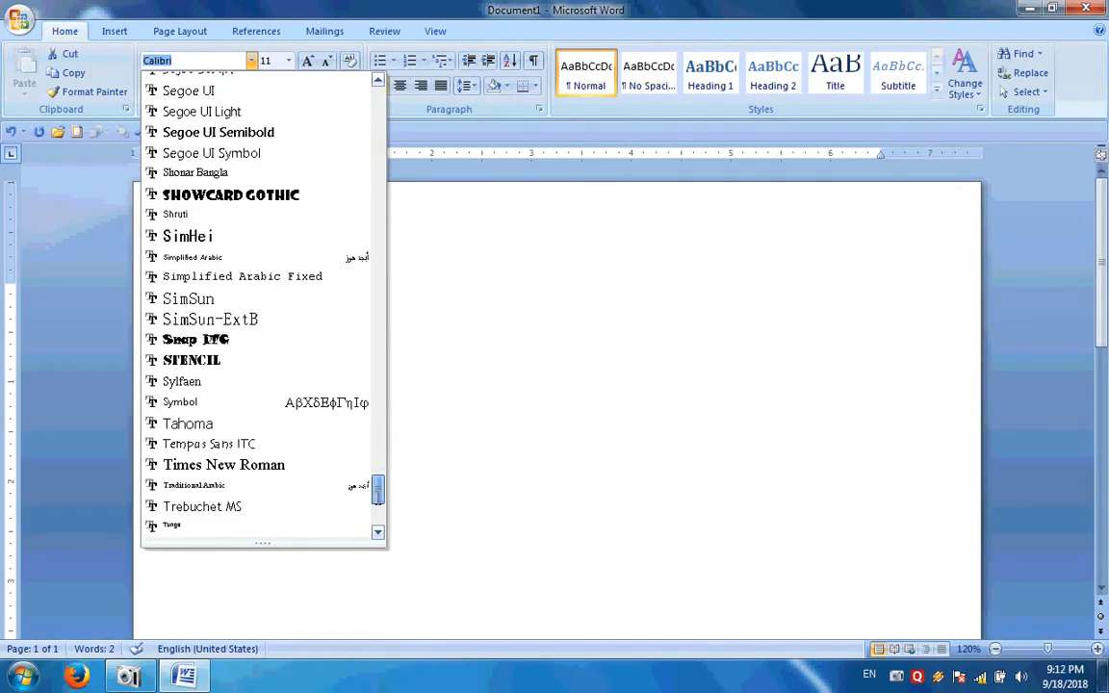
{"action": "left_click", "coordinate": [293, 465]}
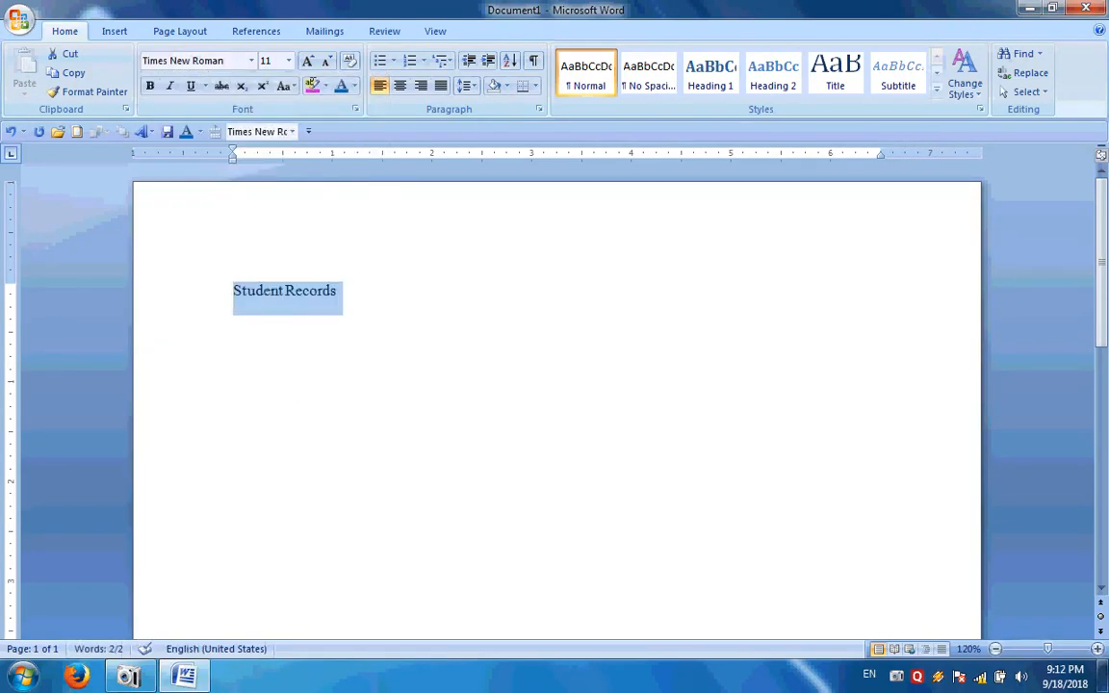
{"action": "left_click", "coordinate": [289, 61]}
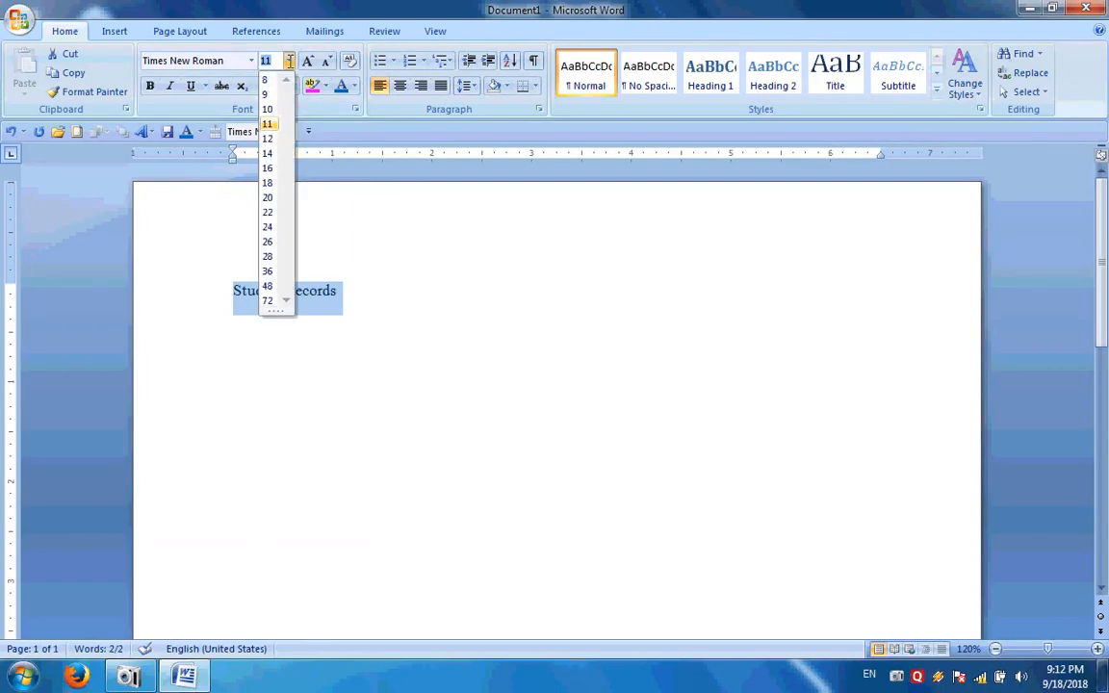
{"action": "left_click", "coordinate": [270, 138]}
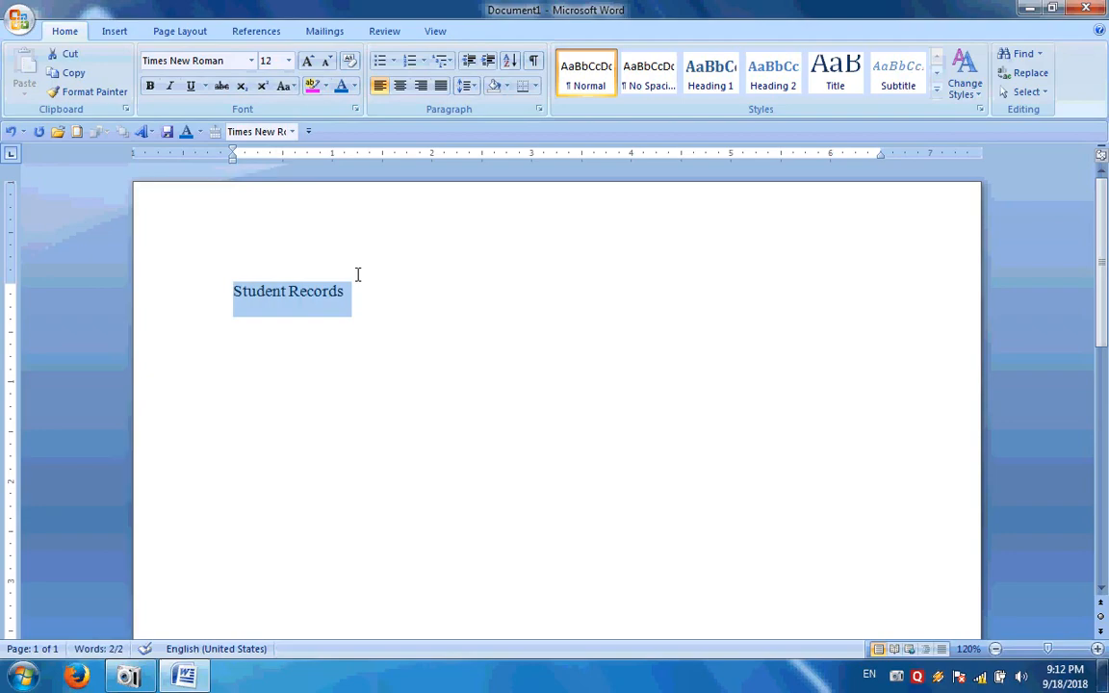
{"action": "left_click", "coordinate": [409, 313]}
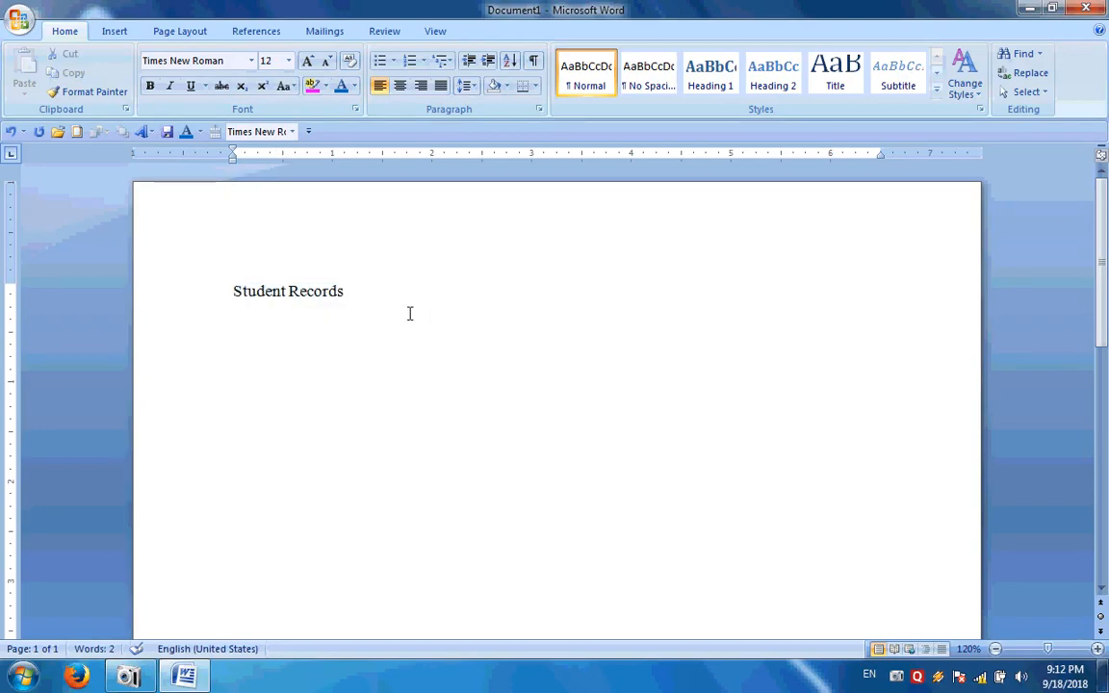
On a new line below the title, insert an empty table with 10 columns and 5 rows
{"action": "key", "text": "Return"}
{"action": "left_click", "coordinate": [114, 33]}
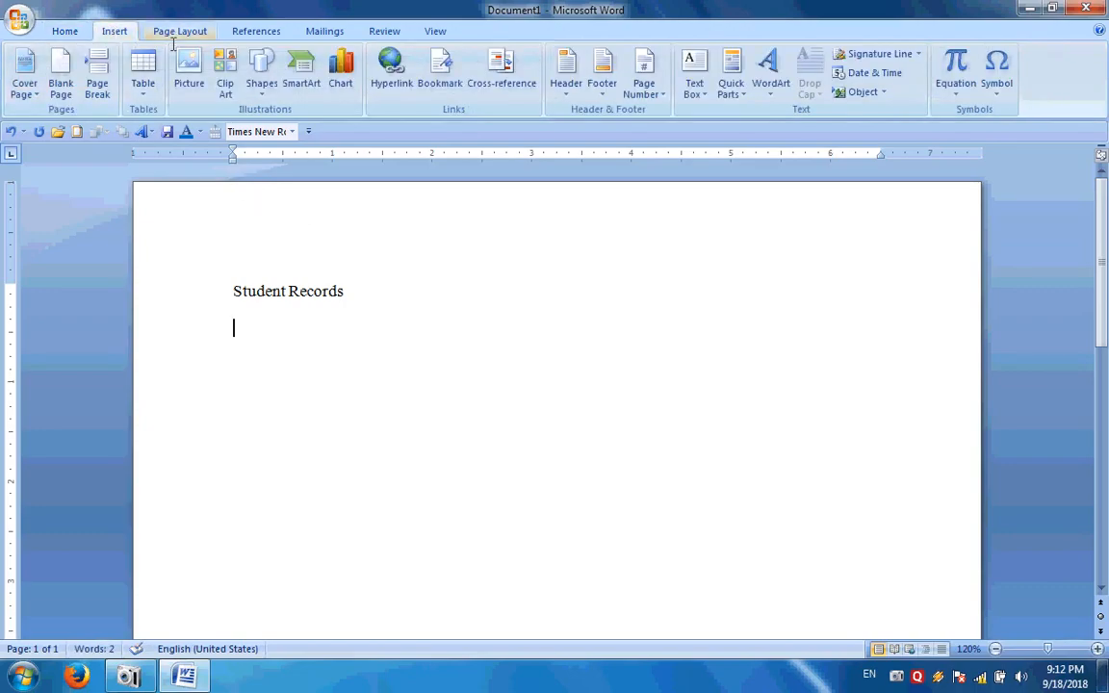
{"action": "left_click", "coordinate": [147, 89]}
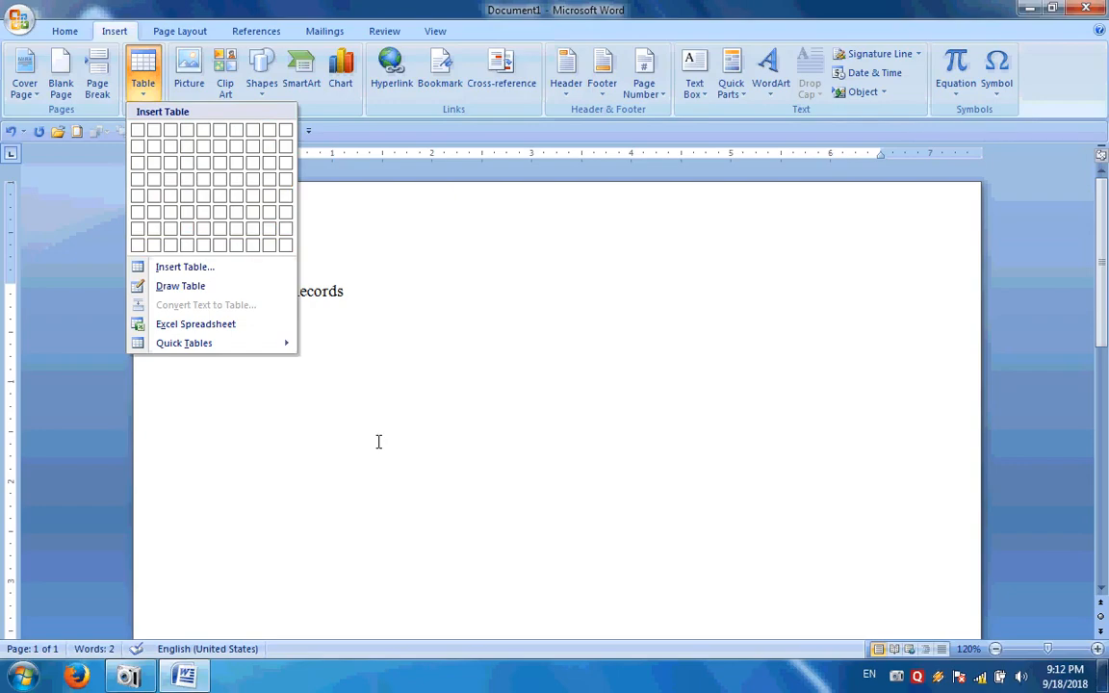
{"action": "left_click", "coordinate": [347, 391]}
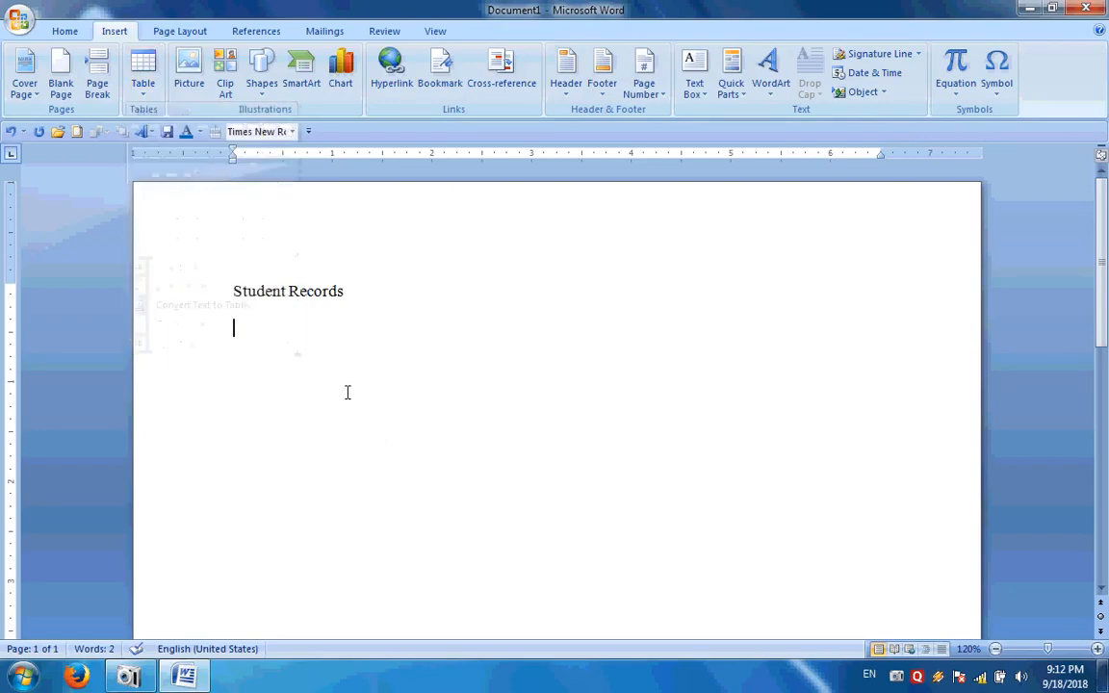
{"action": "left_click", "coordinate": [147, 85]}
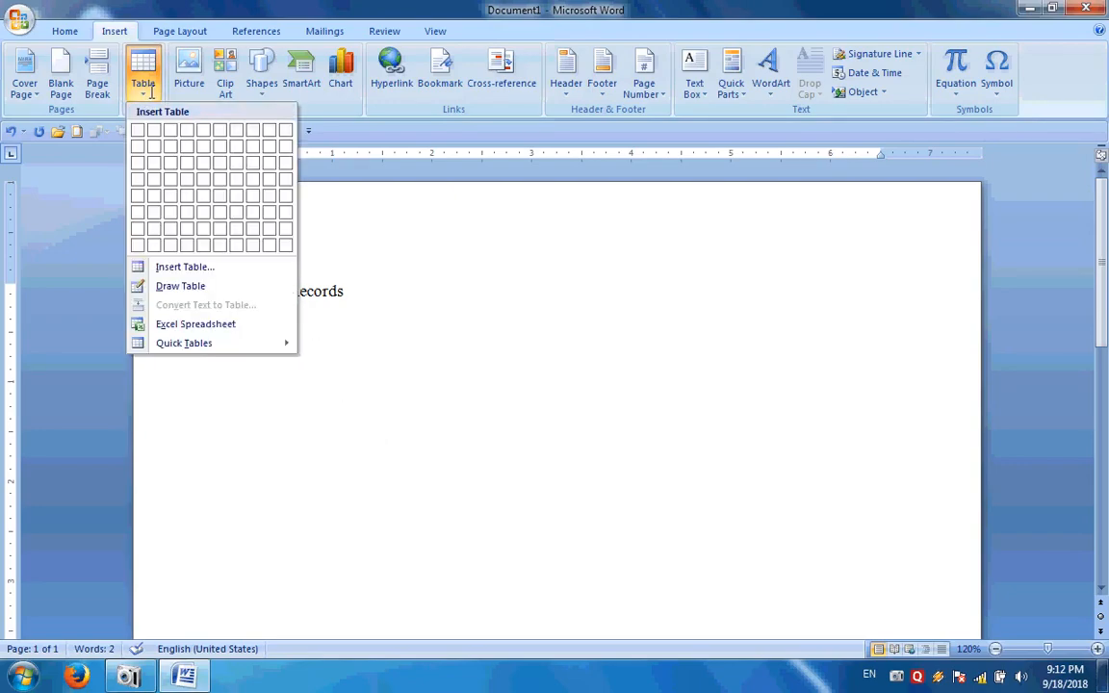
{"action": "left_click", "coordinate": [181, 266]}
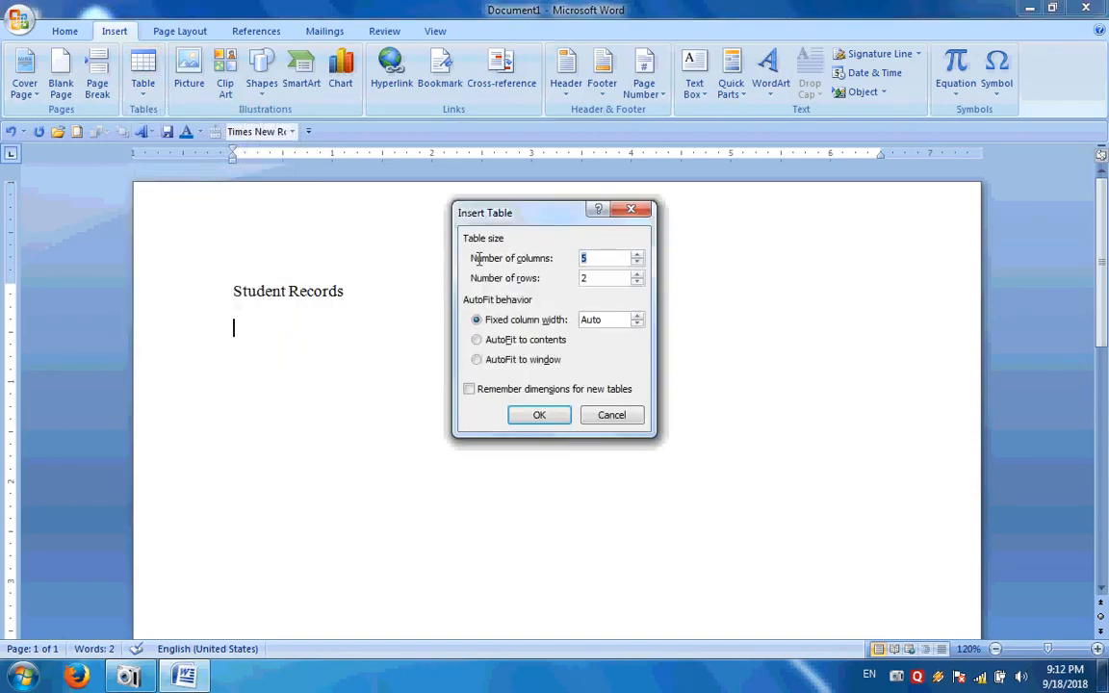
{"action": "left_click_drag", "start_coordinate": [525, 224], "coordinate": [508, 223]}
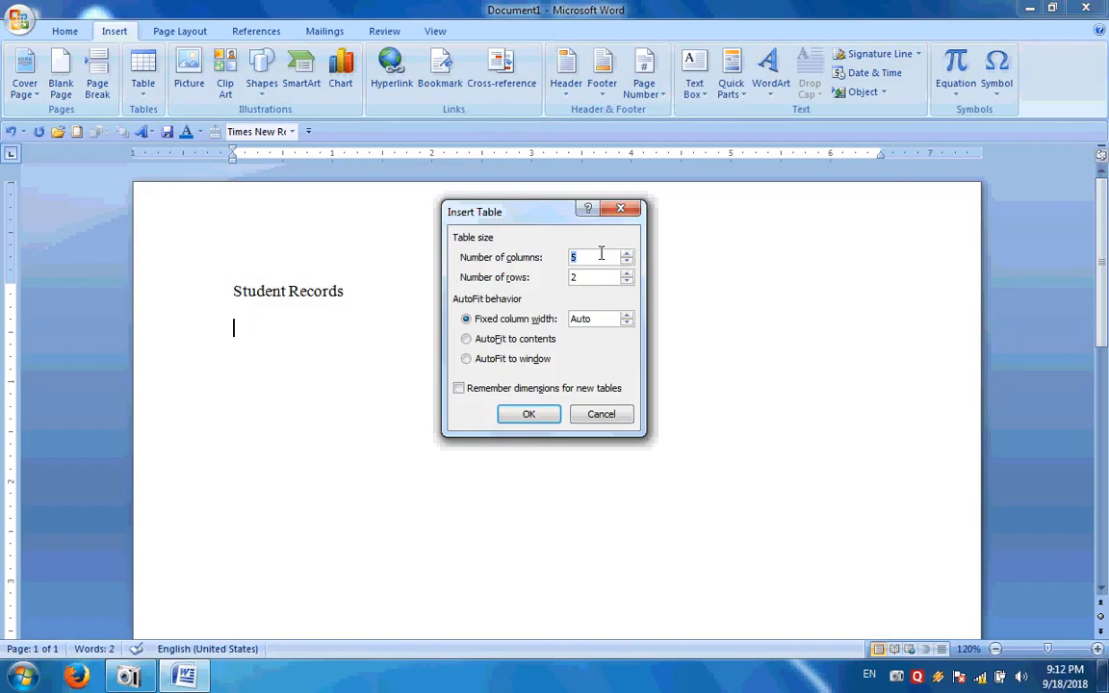
{"action": "type", "text": "0"}
{"action": "left_click", "coordinate": [526, 412]}
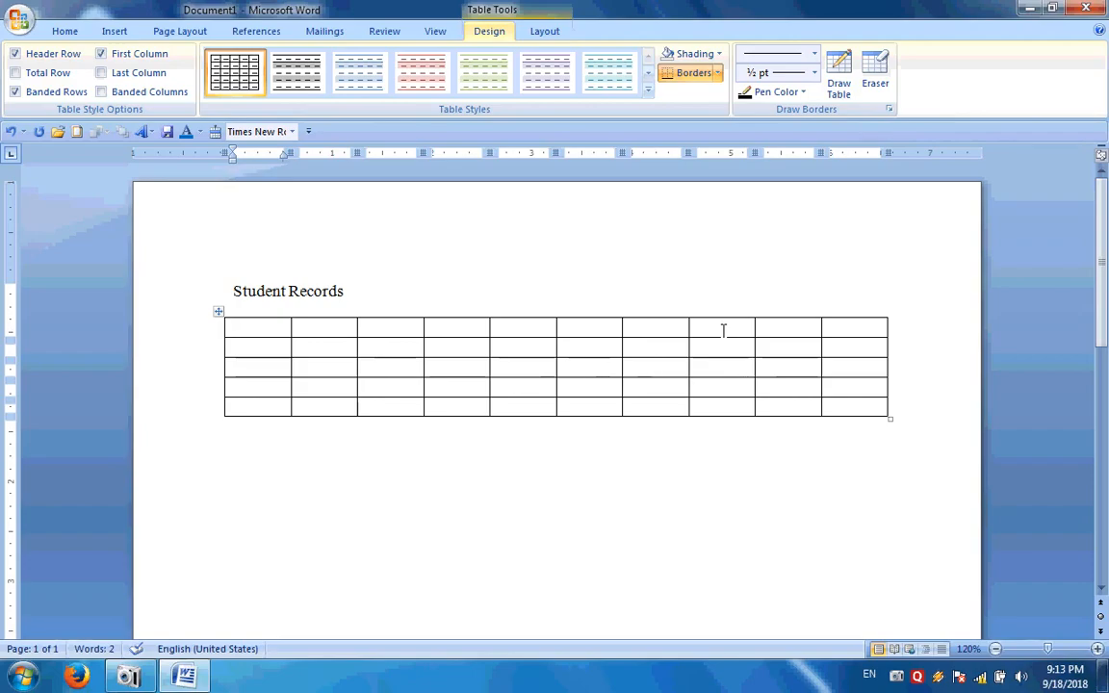
Fill the first five header cells with Sr.No., Name, F_Name, Course and Fees
{"action": "type", "text": "S"}
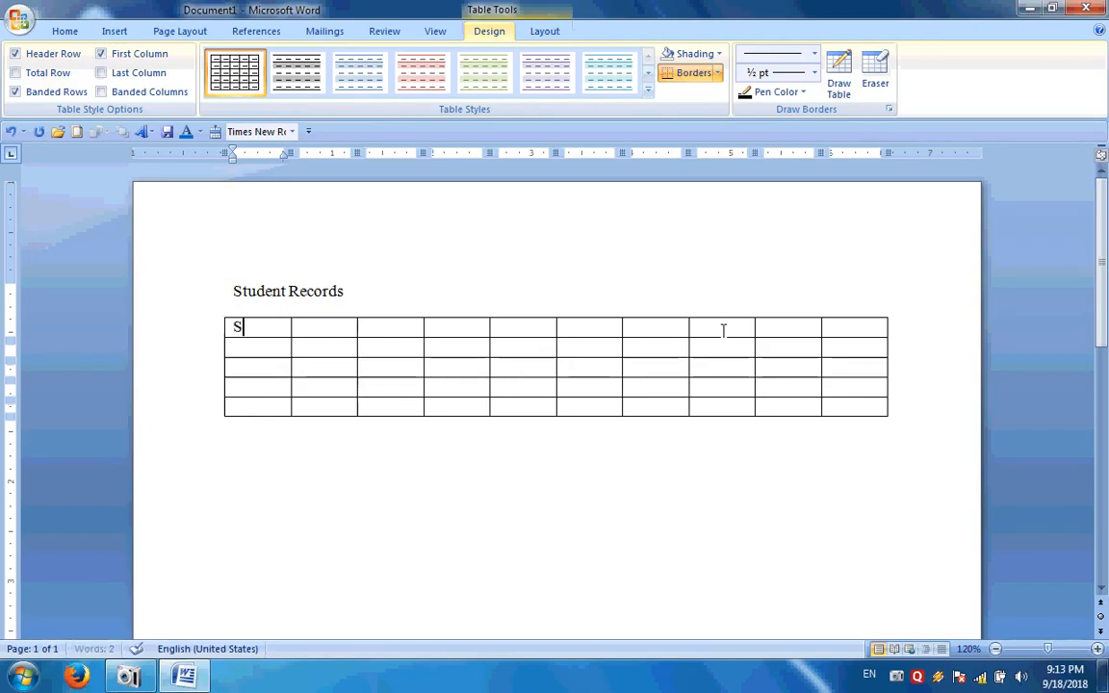
{"action": "type", "text": "r.No."}
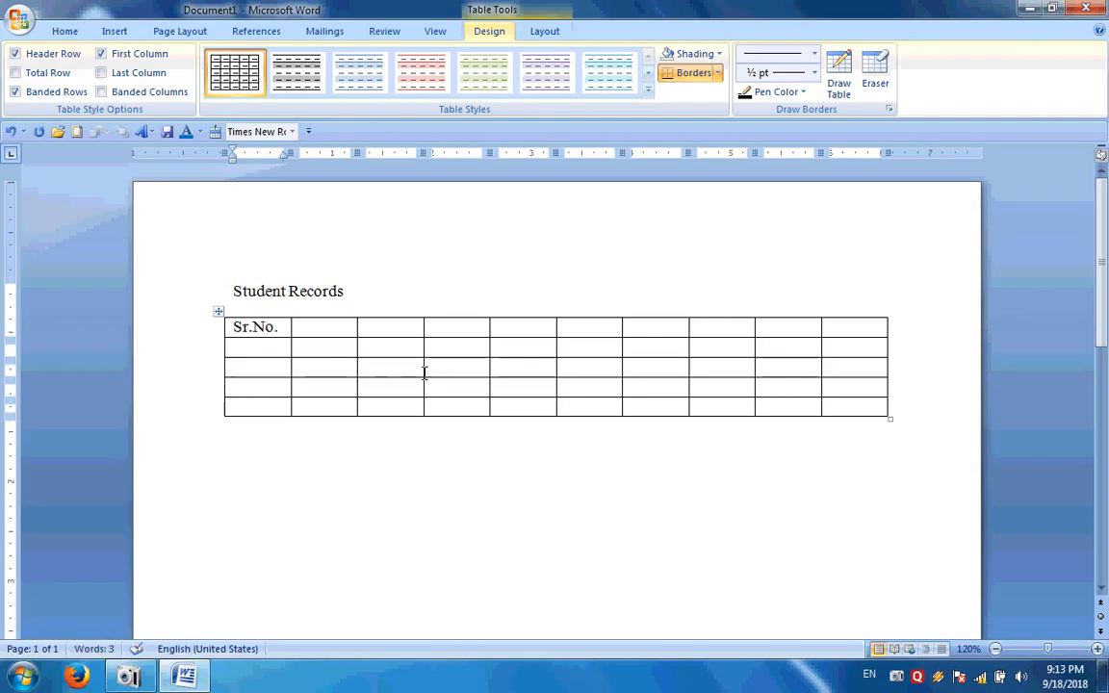
{"action": "key", "text": "Tab"}
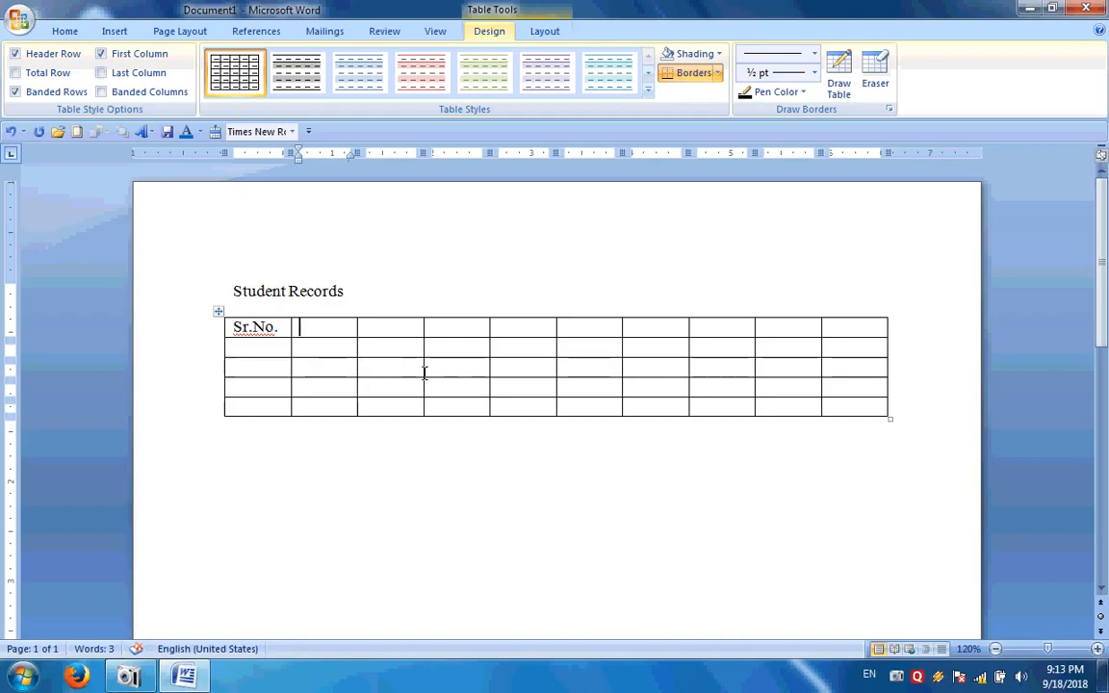
{"action": "type", "text": "N"}
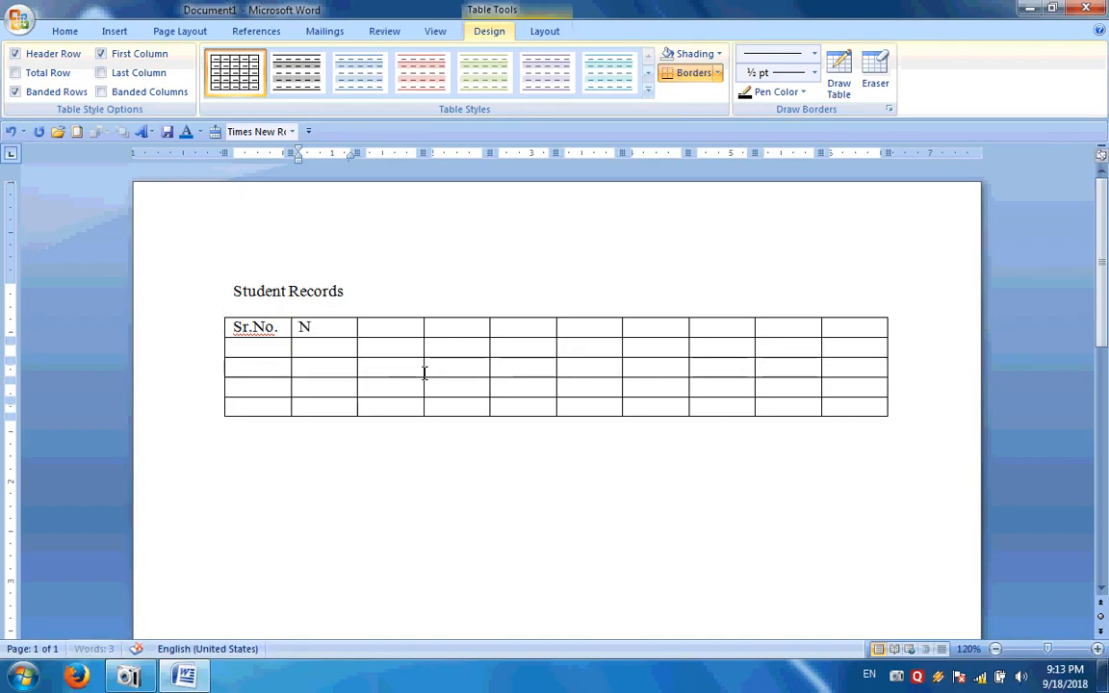
{"action": "type", "text": "ame"}
{"action": "key", "text": "Tab"}
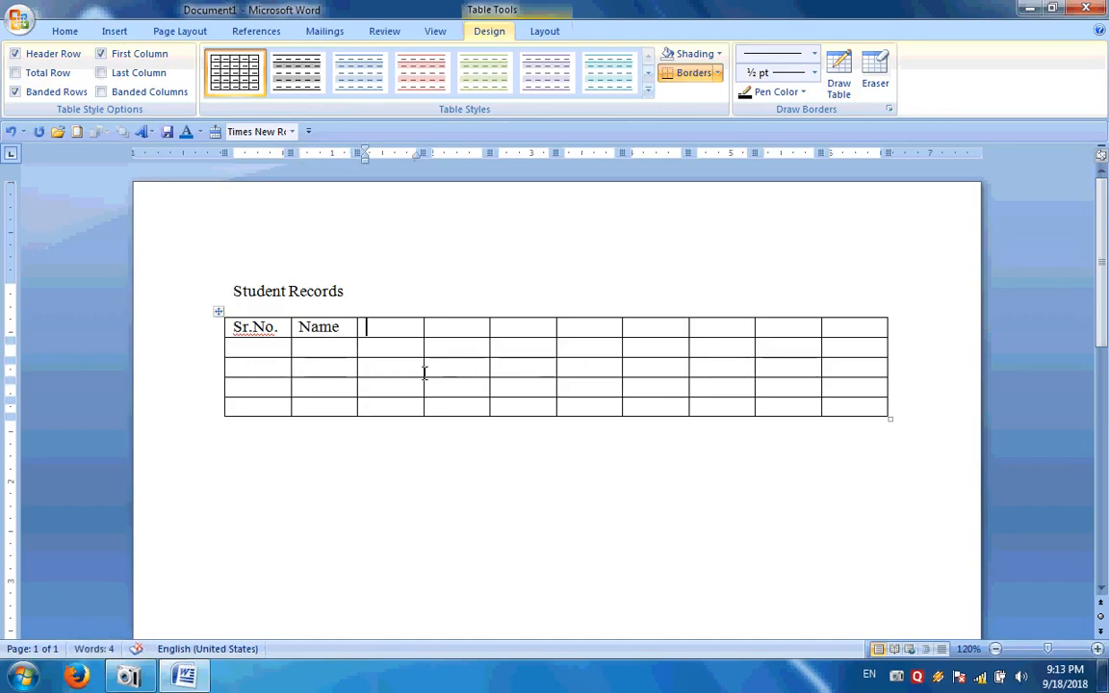
{"action": "type", "text": "F_Nam"}
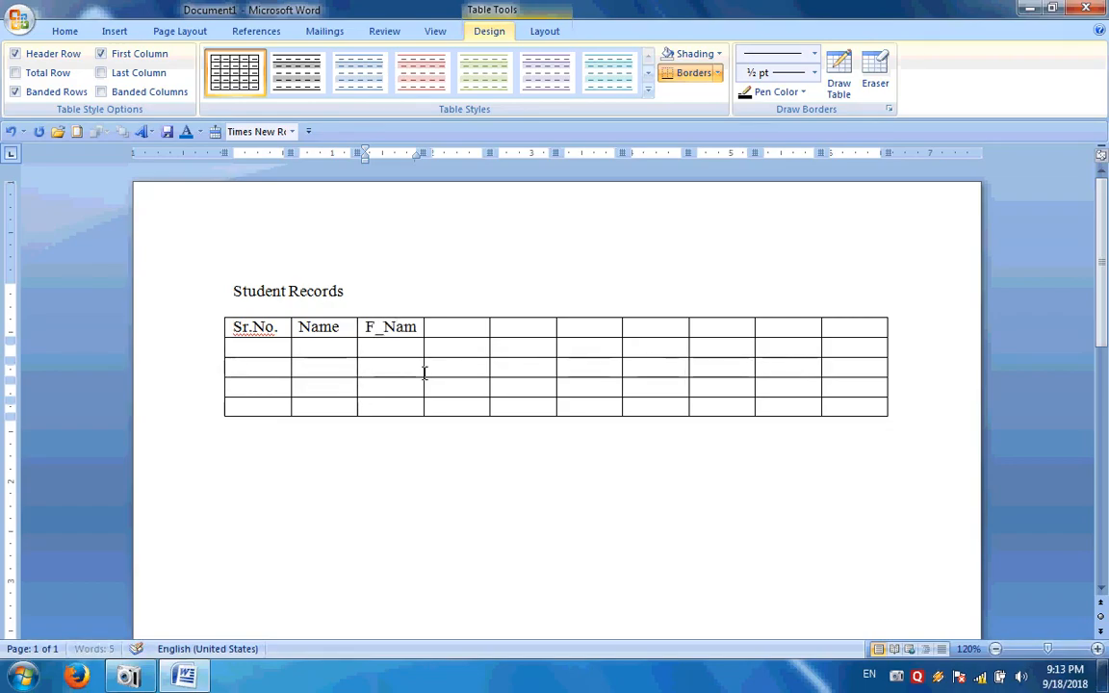
{"action": "type", "text": "e"}
{"action": "key", "text": "Tab"}
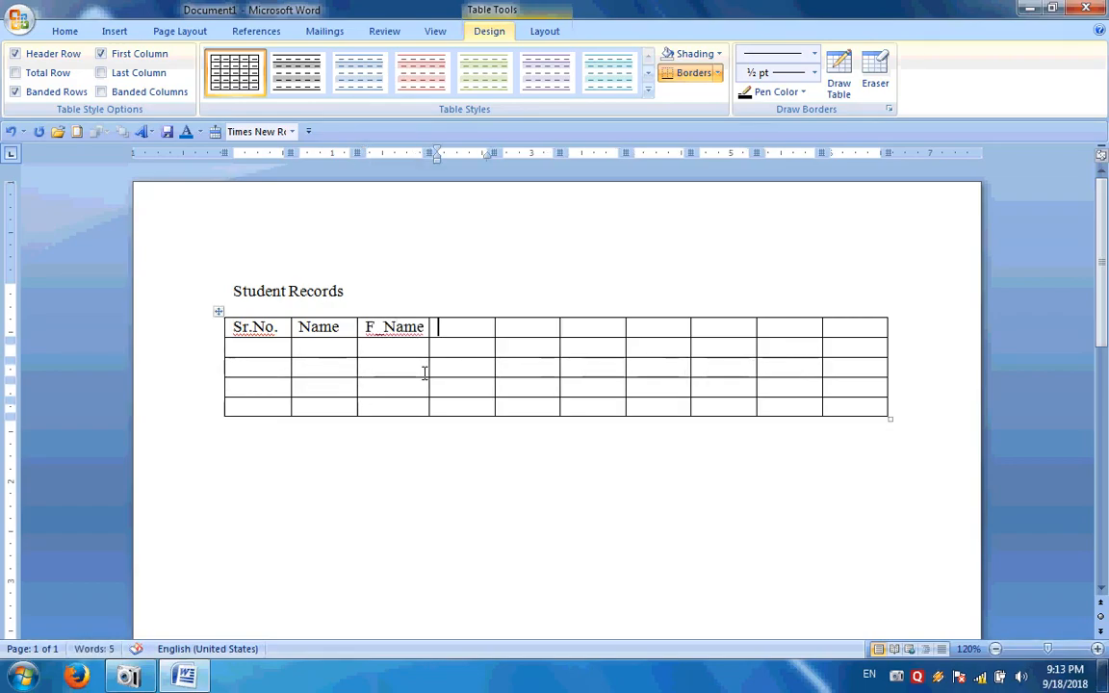
{"action": "type", "text": "C"}
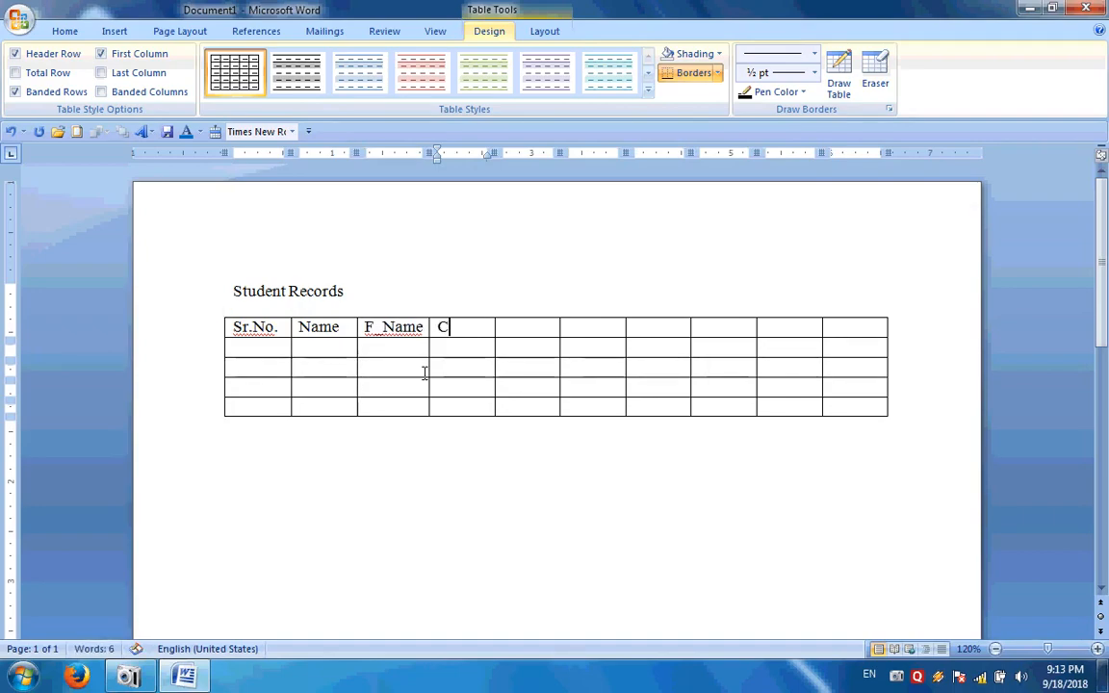
{"action": "type", "text": "ourse"}
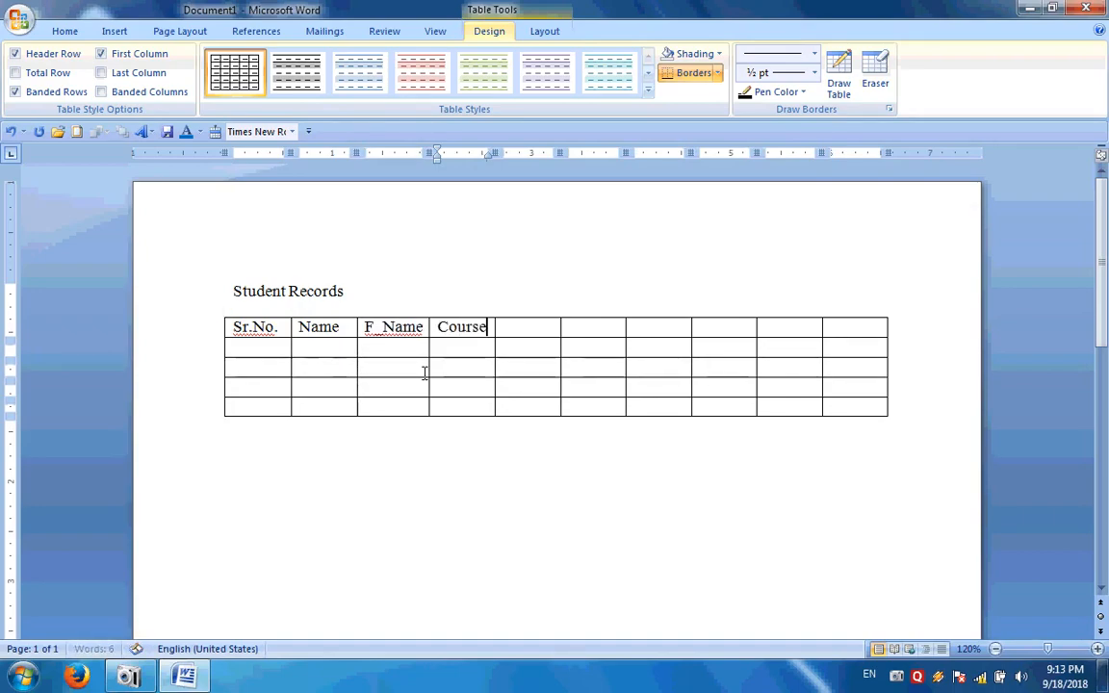
{"action": "key", "text": "Tab"}
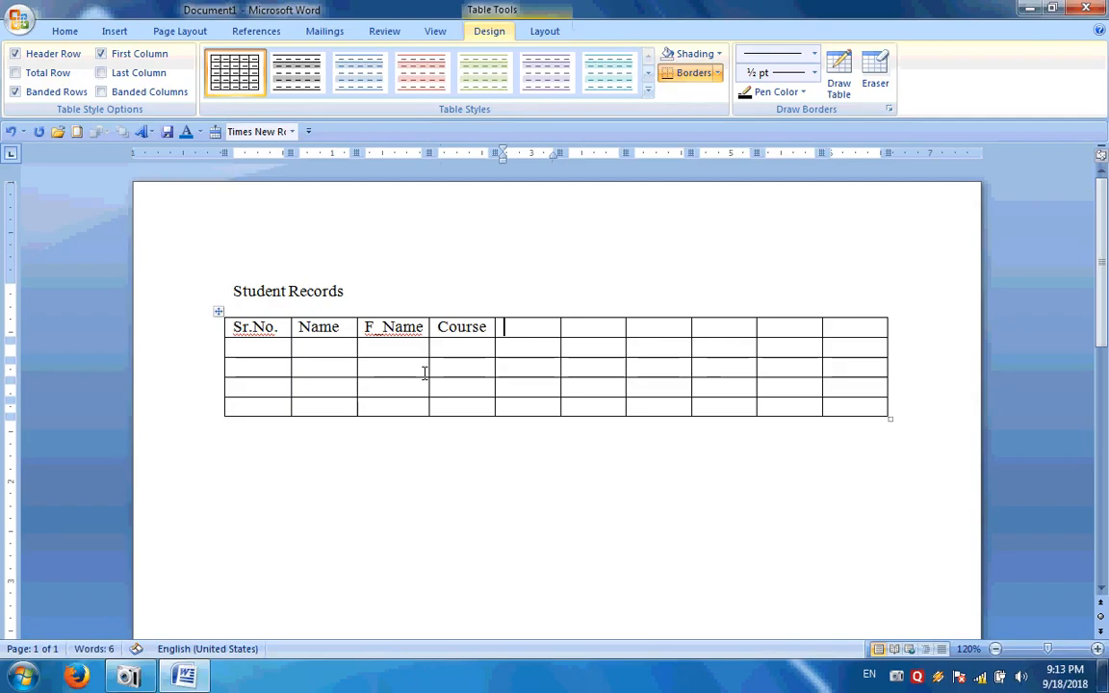
{"action": "type", "text": "Fees"}
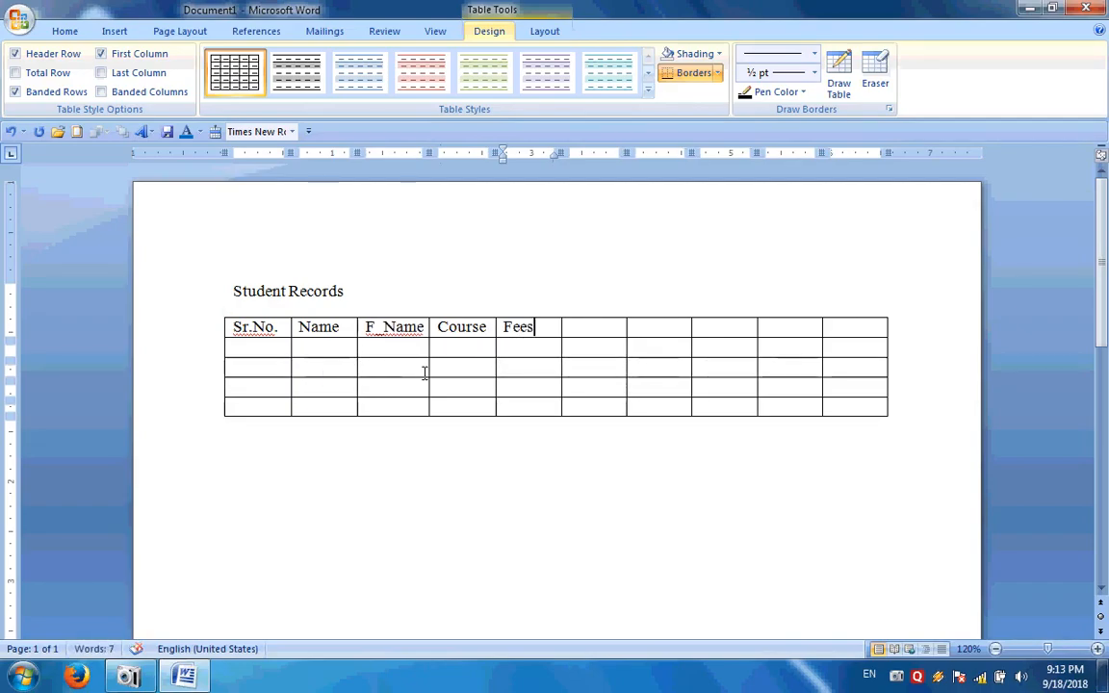
Fill the remaining header cells with 1st Fees, Date, 2nd Fees, Date and Total
{"action": "key", "text": "Tab"}
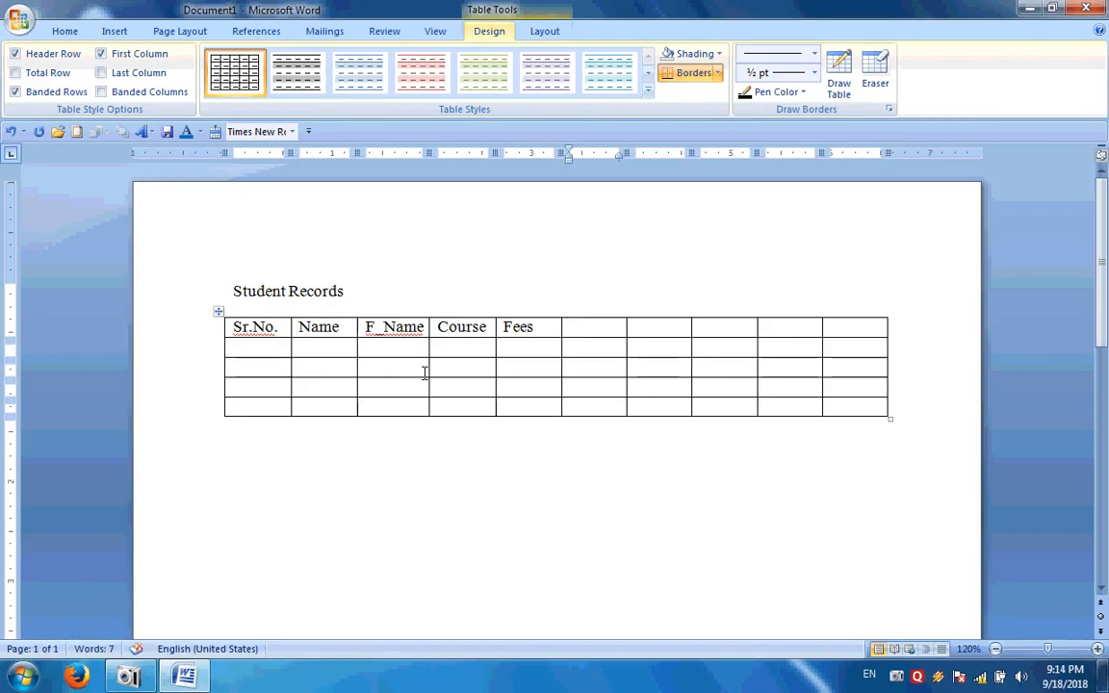
{"action": "type", "text": "1st"}
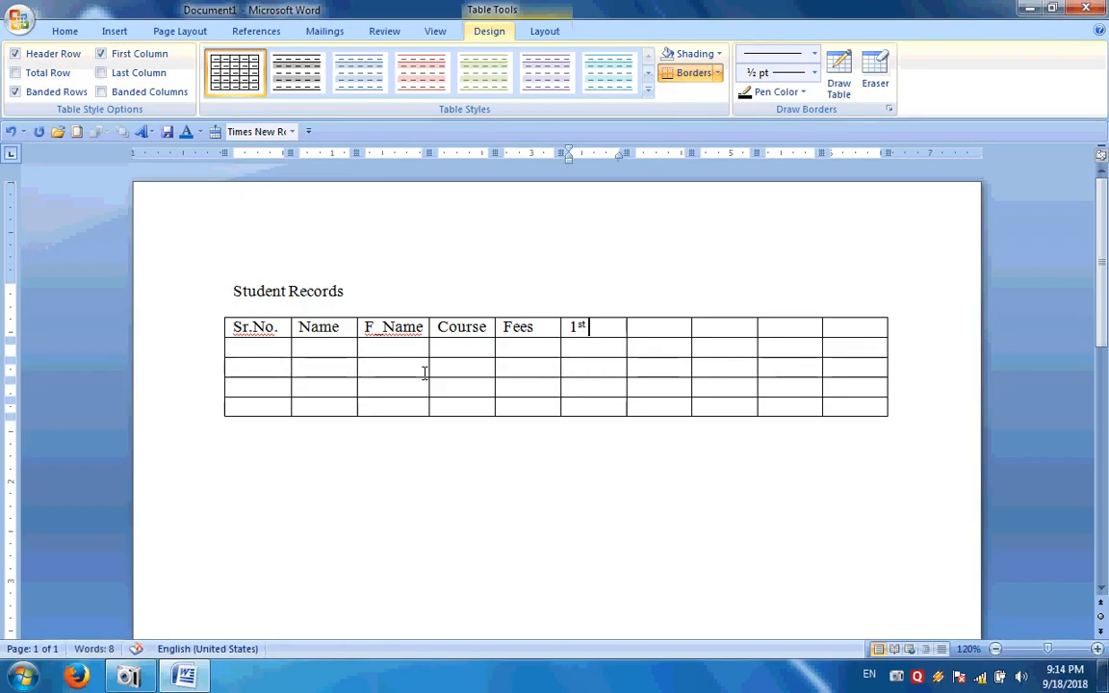
{"action": "type", "text": " Fees"}
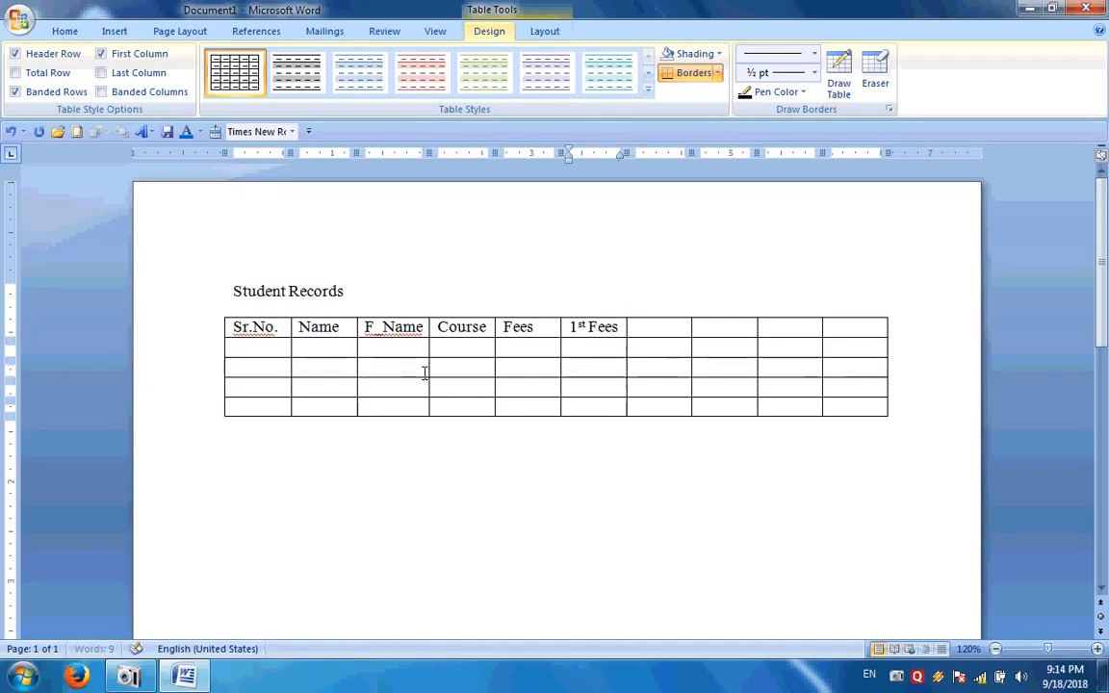
{"action": "key", "text": "Tab"}
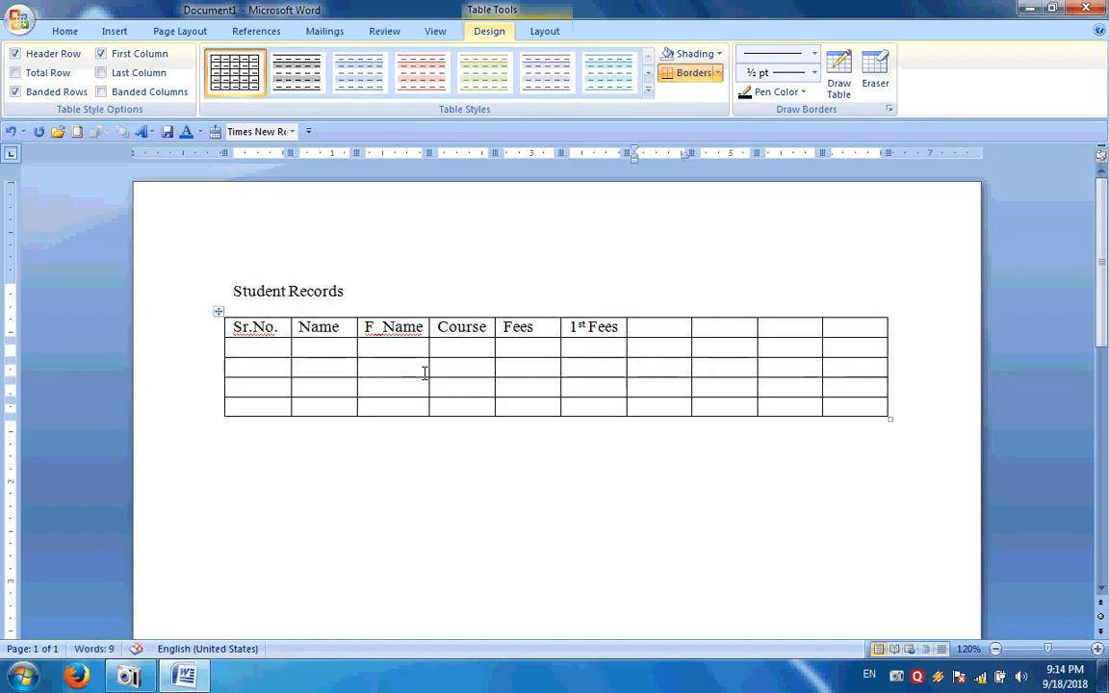
{"action": "type", "text": "date"}
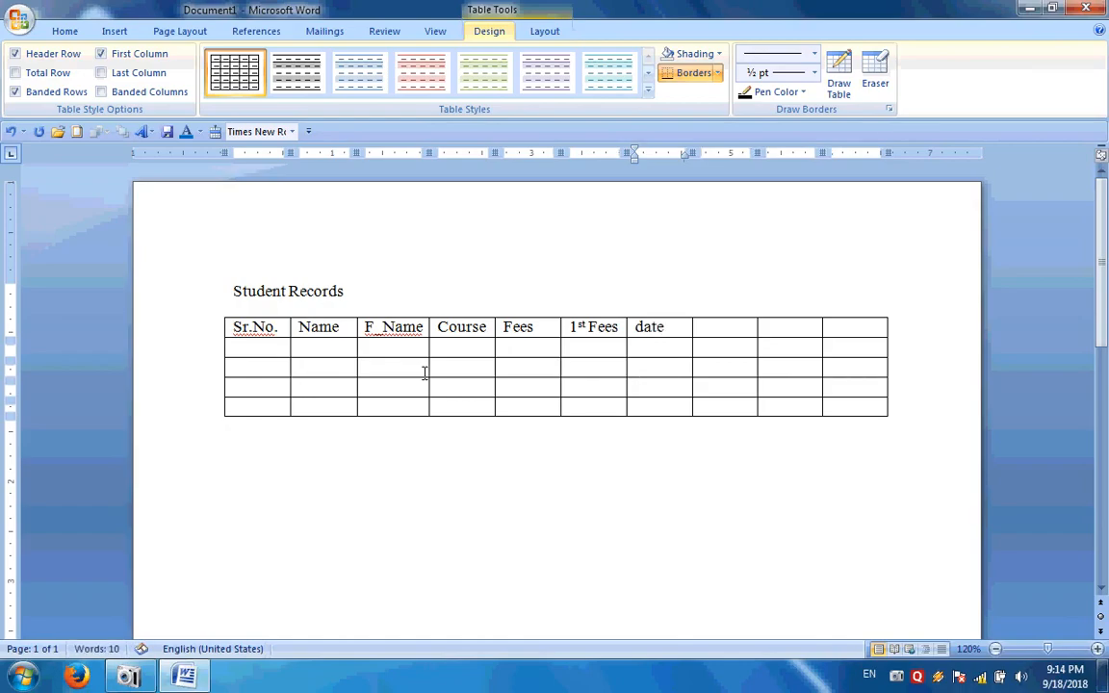
{"action": "key", "text": "Tab"}
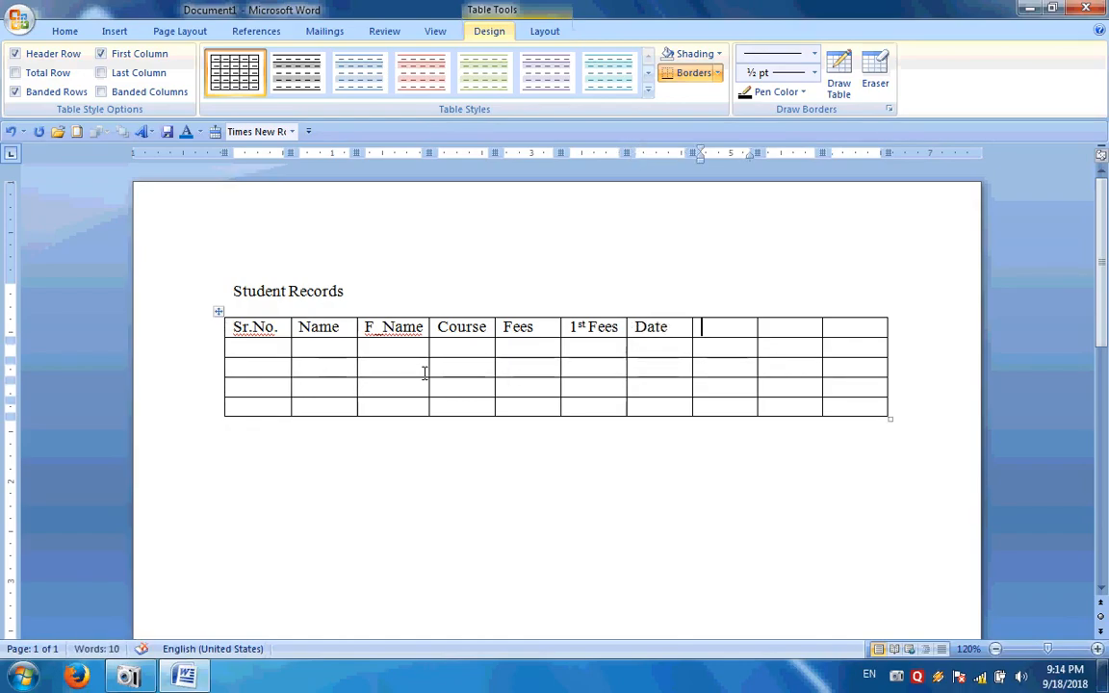
{"action": "type", "text": "2nd "}
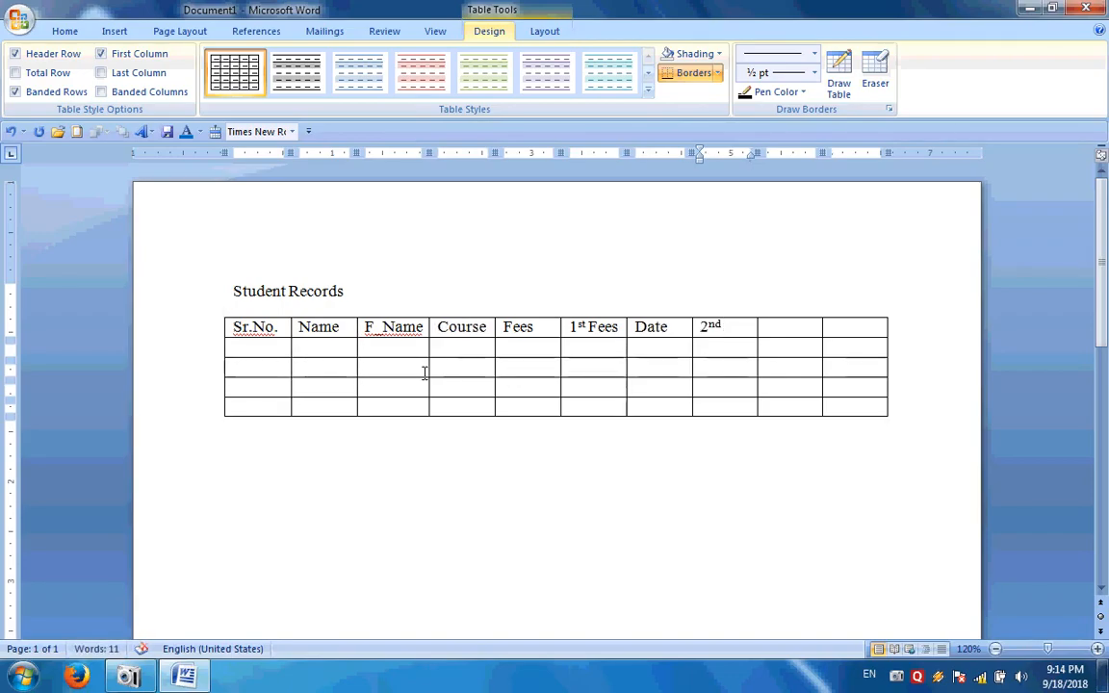
{"action": "type", "text": "Fees"}
{"action": "key", "text": "Tab"}
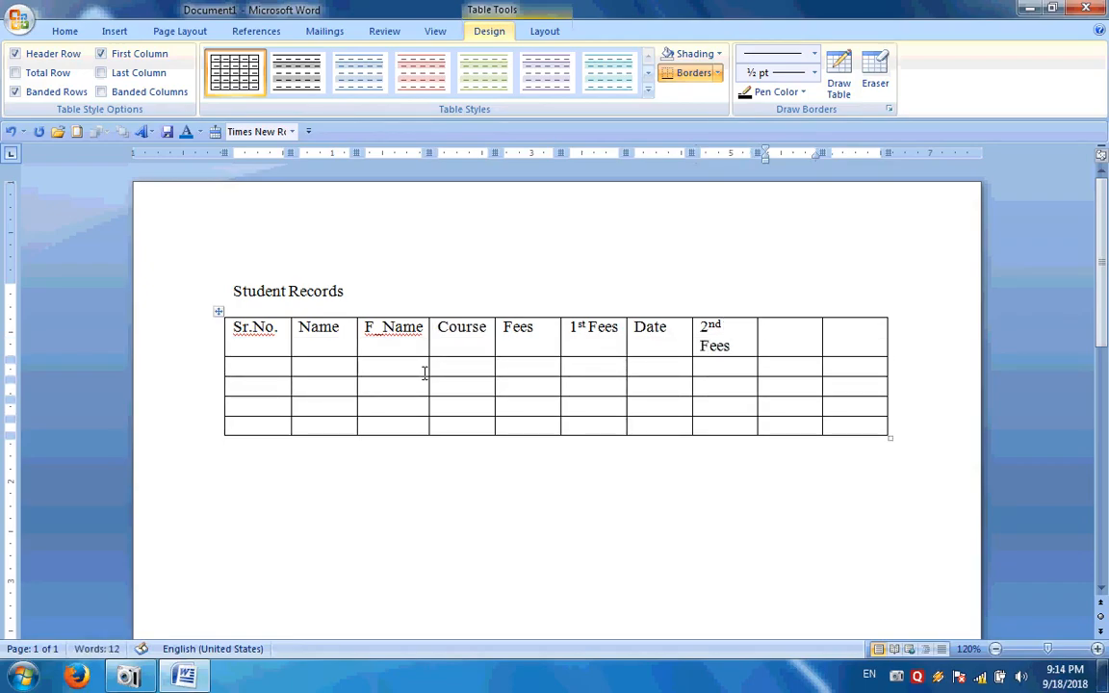
{"action": "type", "text": "Date"}
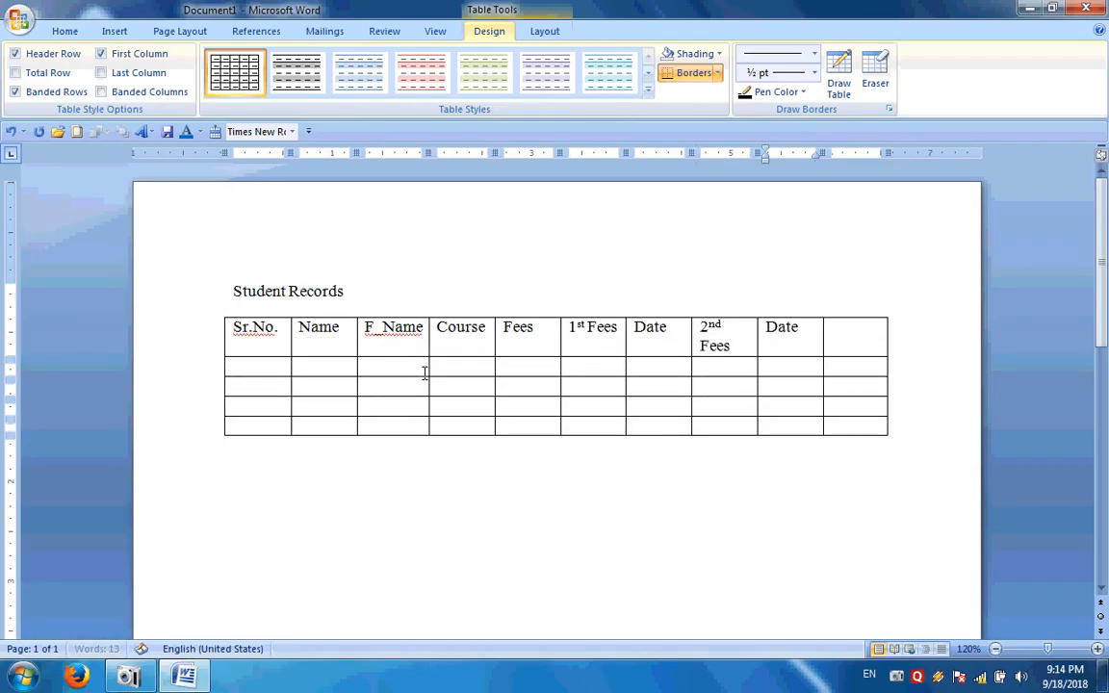
{"action": "key", "text": "Tab"}
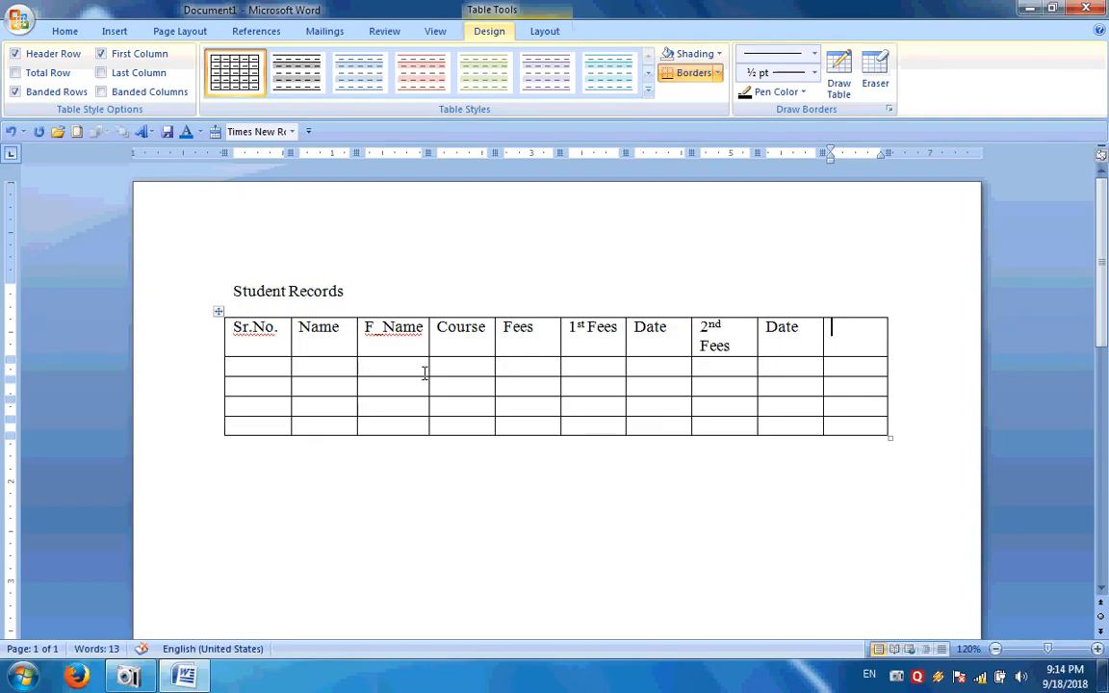
{"action": "type", "text": "Total"}
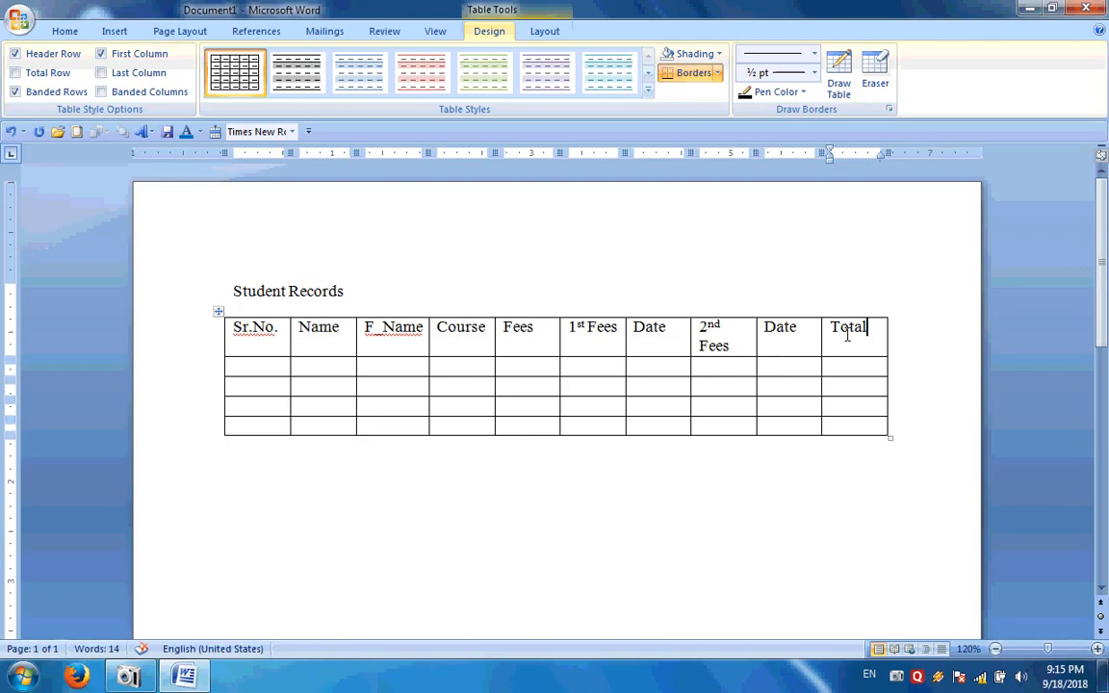
Put the caret in the table's Total column and leave the Table Tools Layout commands showing
{"action": "left_click", "coordinate": [839, 264]}
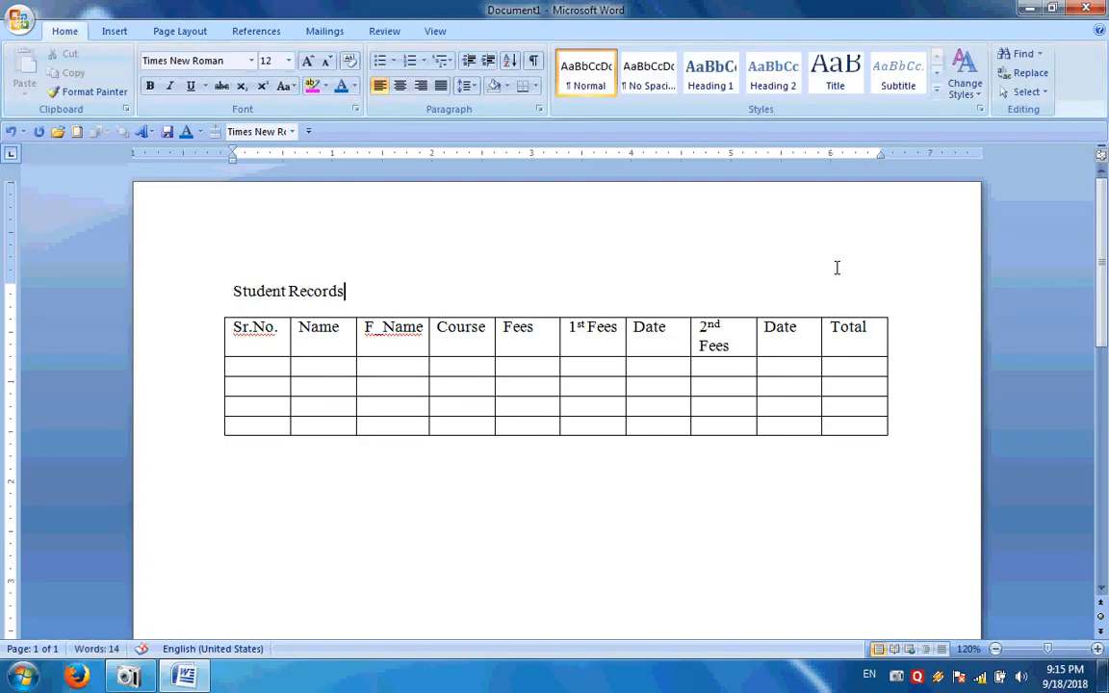
{"action": "left_click", "coordinate": [839, 331]}
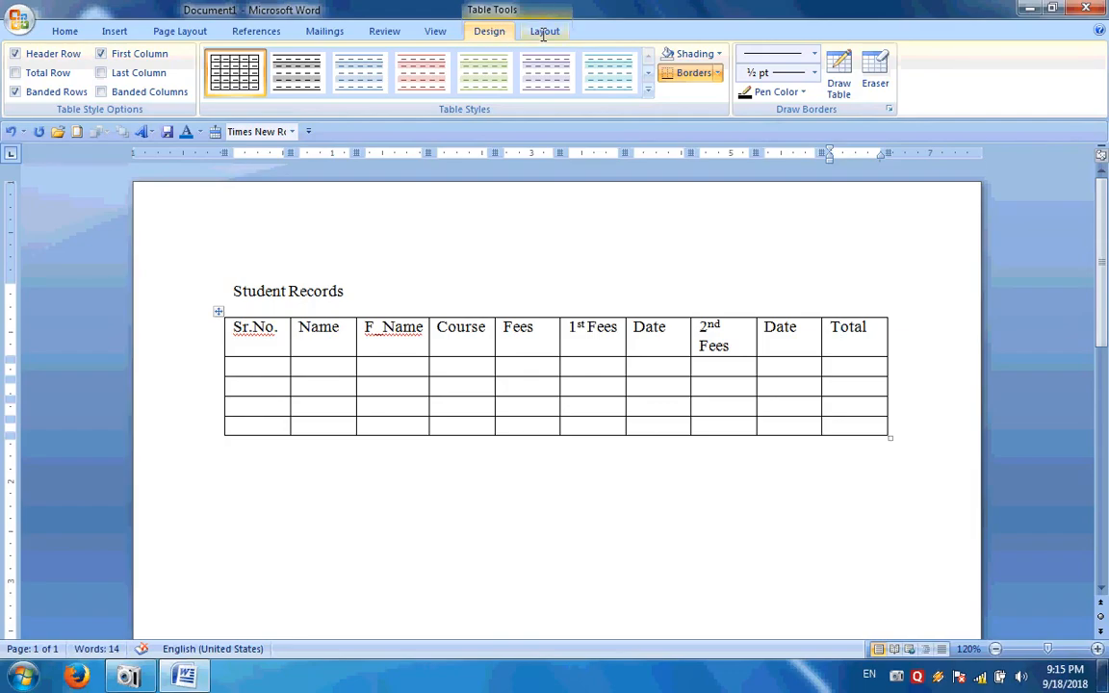
{"action": "left_click", "coordinate": [544, 32]}
{"action": "left_click", "coordinate": [490, 31]}
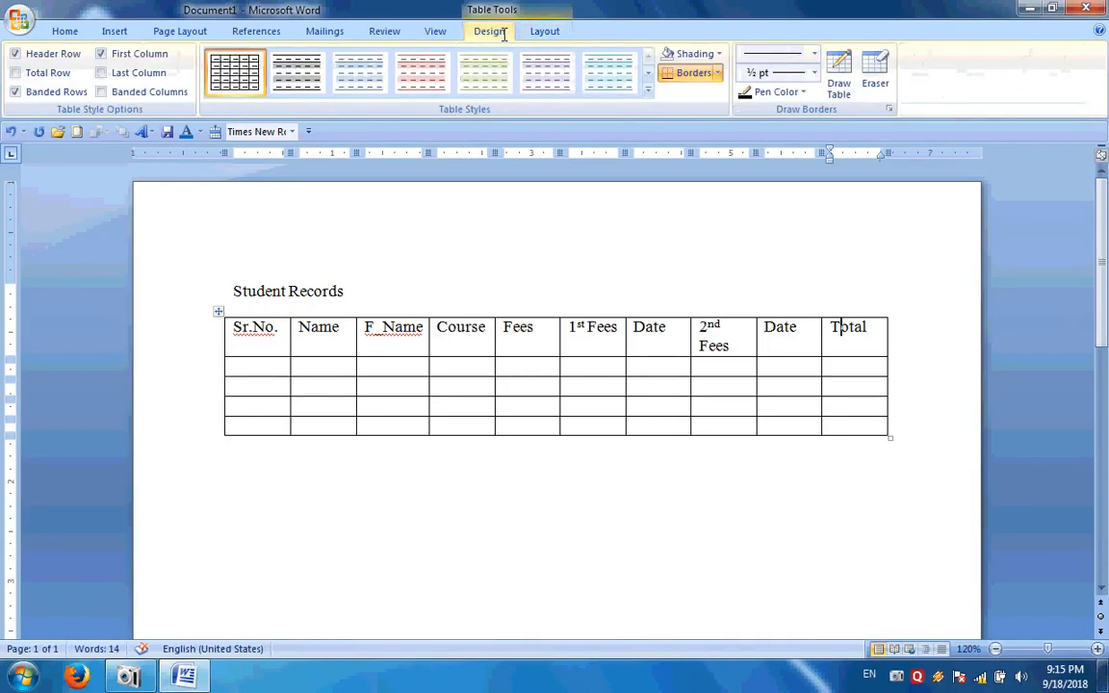
{"action": "left_click", "coordinate": [545, 32]}
{"action": "left_click", "coordinate": [490, 32]}
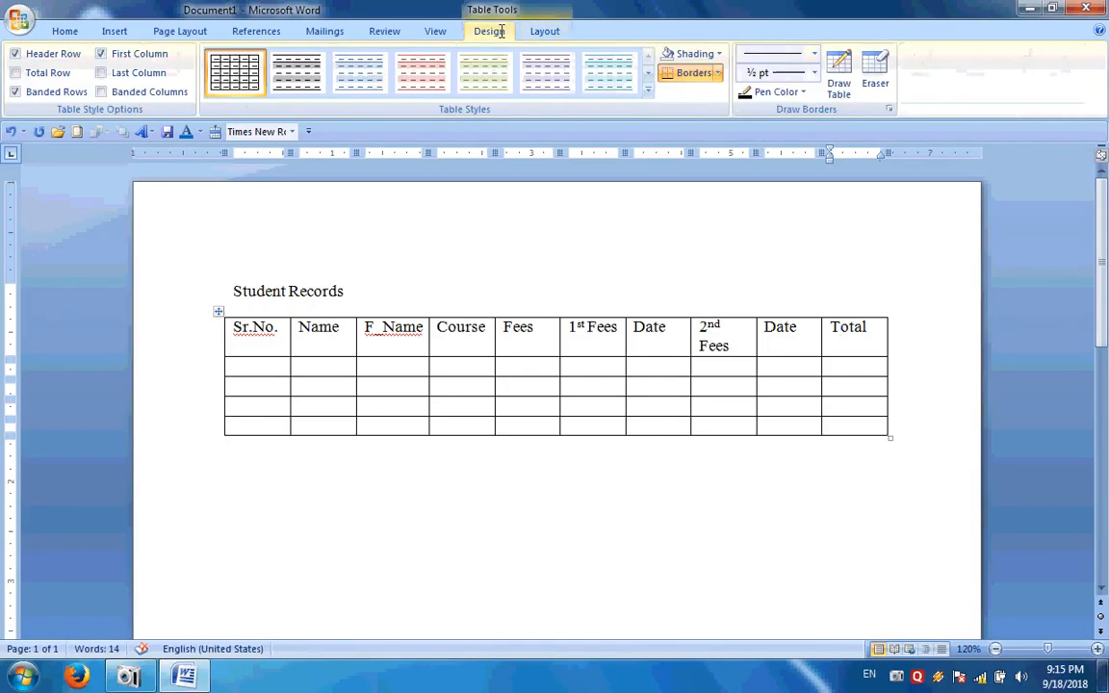
{"action": "left_click", "coordinate": [557, 32]}
{"action": "left_click", "coordinate": [488, 31]}
{"action": "left_click", "coordinate": [545, 32]}
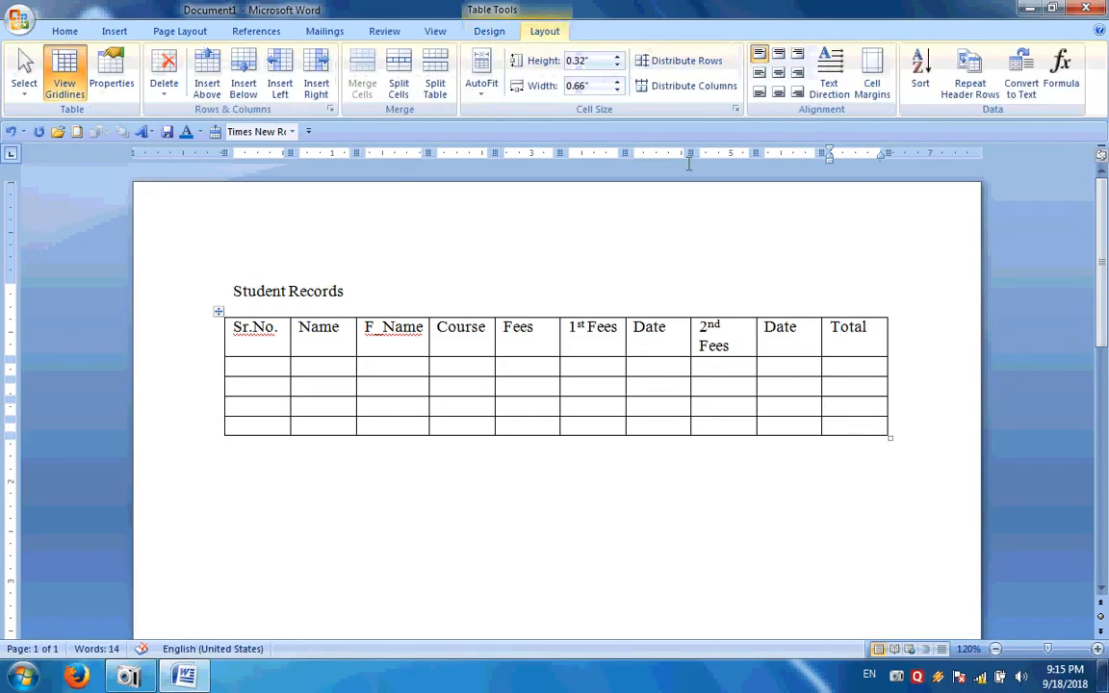
{"action": "left_click", "coordinate": [851, 366]}
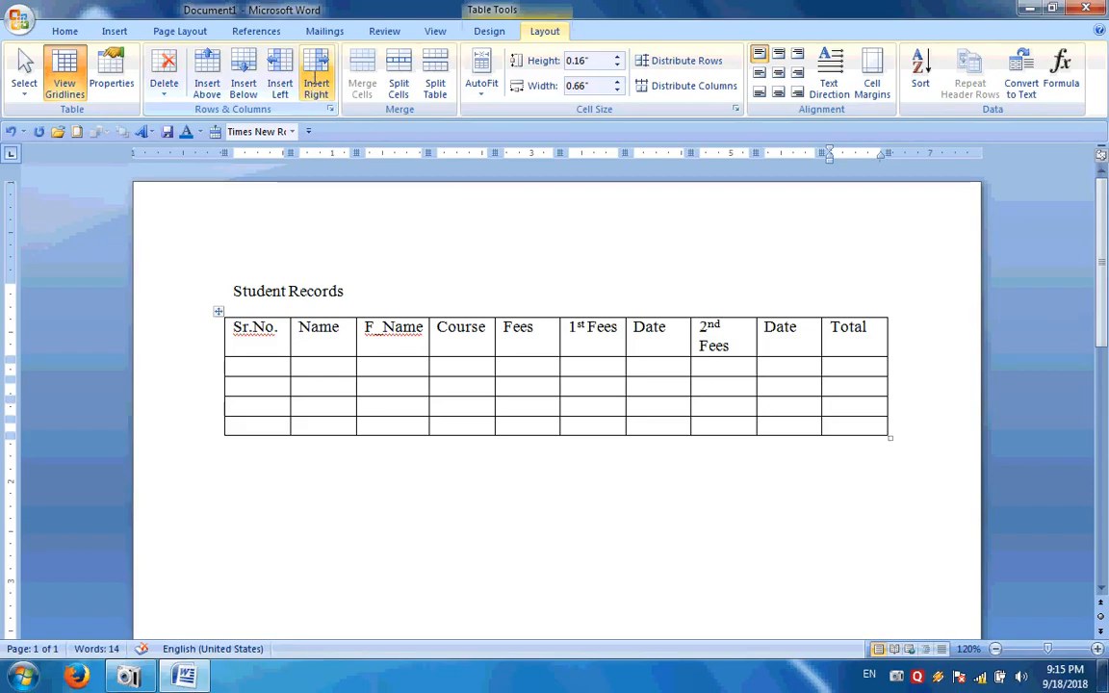
Insert two columns right of Total, headed 'Due fees' and 'Mo.No.'
{"action": "left_click", "coordinate": [315, 79]}
{"action": "left_click", "coordinate": [879, 347]}
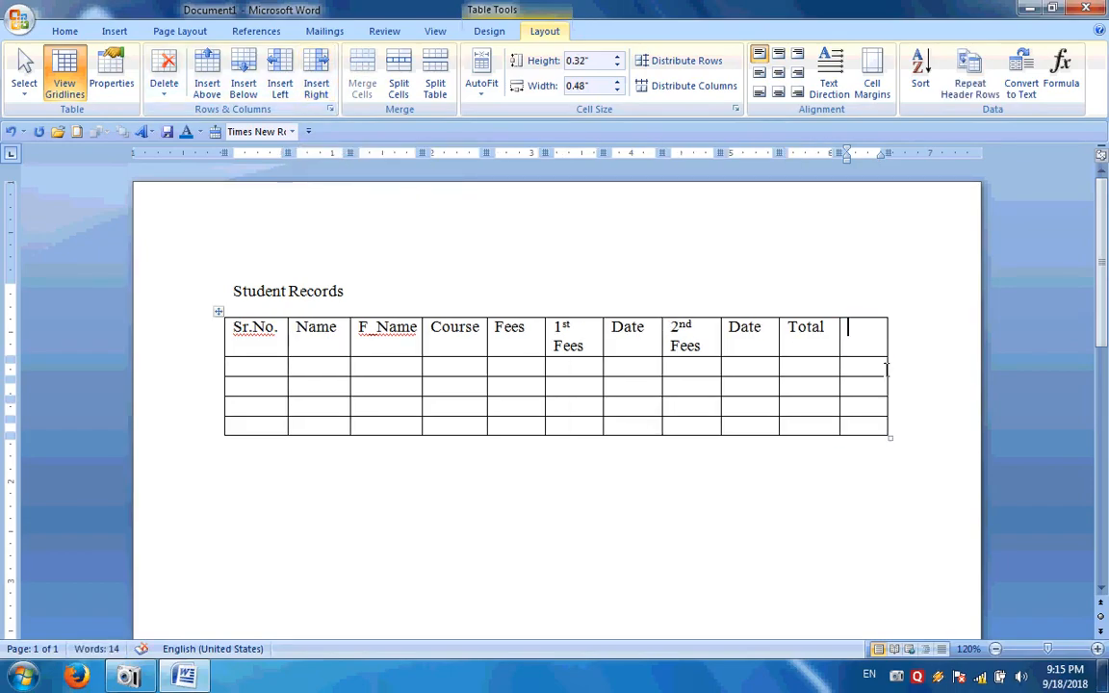
{"action": "type", "text": "D"}
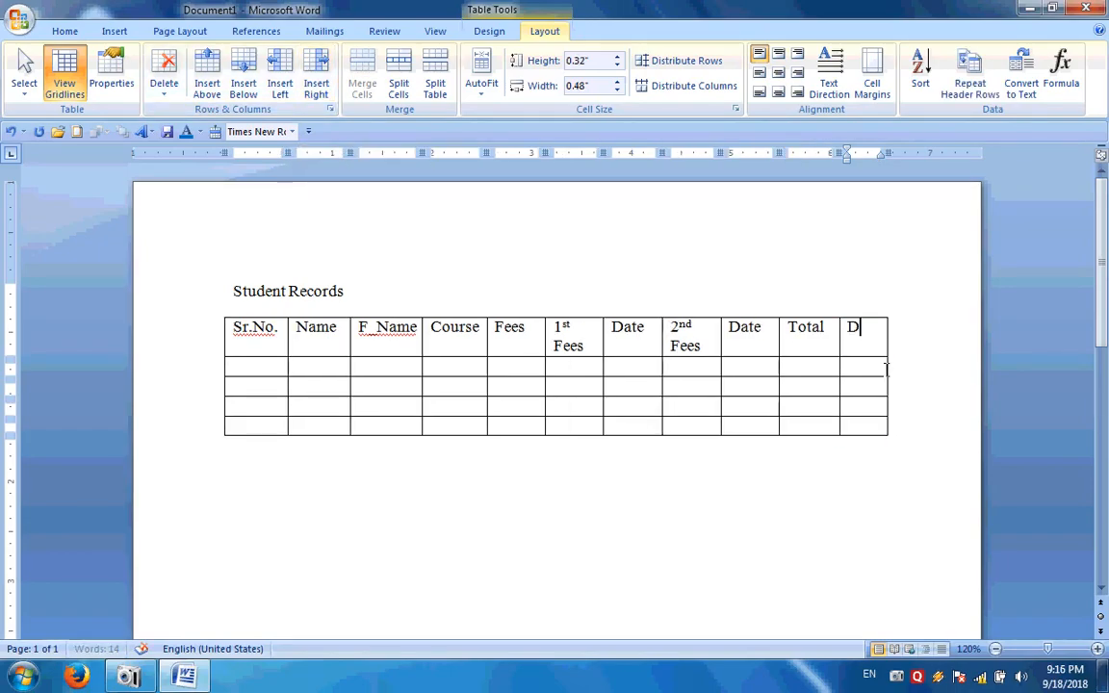
{"action": "type", "text": "ue fees"}
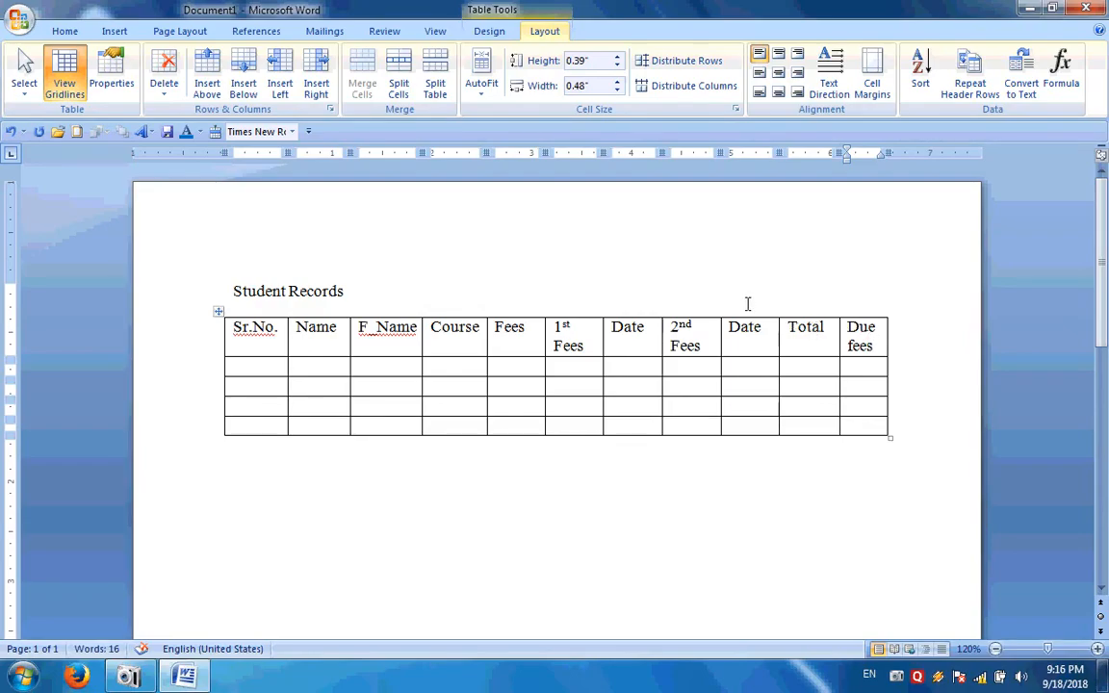
{"action": "left_click", "coordinate": [317, 78]}
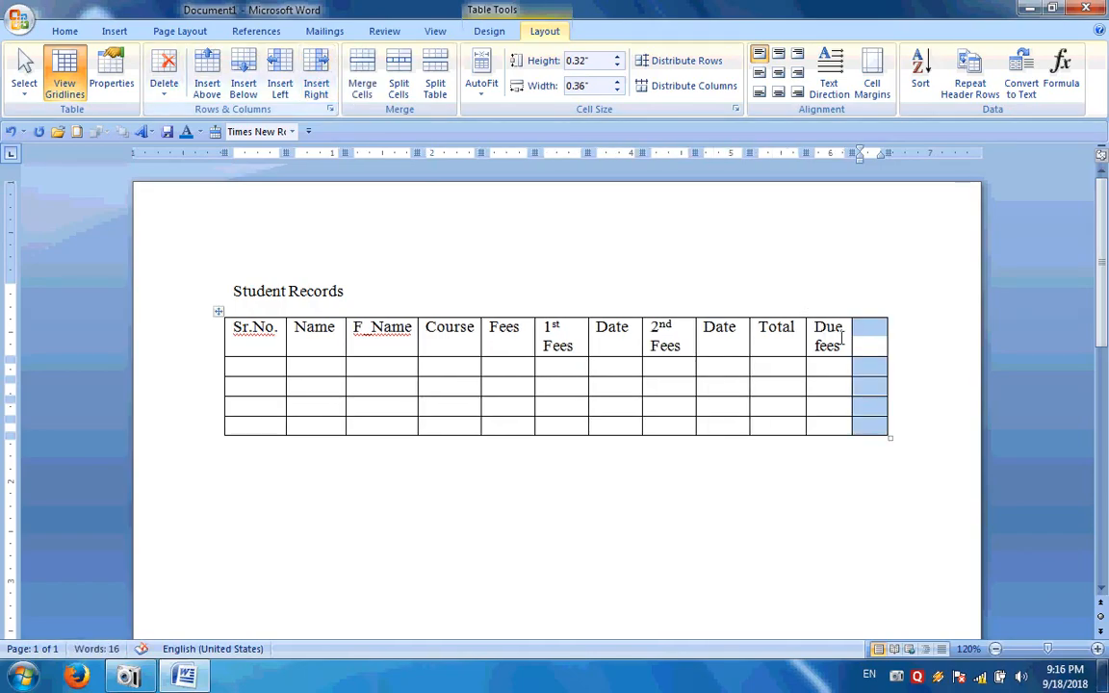
{"action": "left_click", "coordinate": [826, 349]}
{"action": "left_click", "coordinate": [868, 344]}
{"action": "type", "text": "Mo.N"}
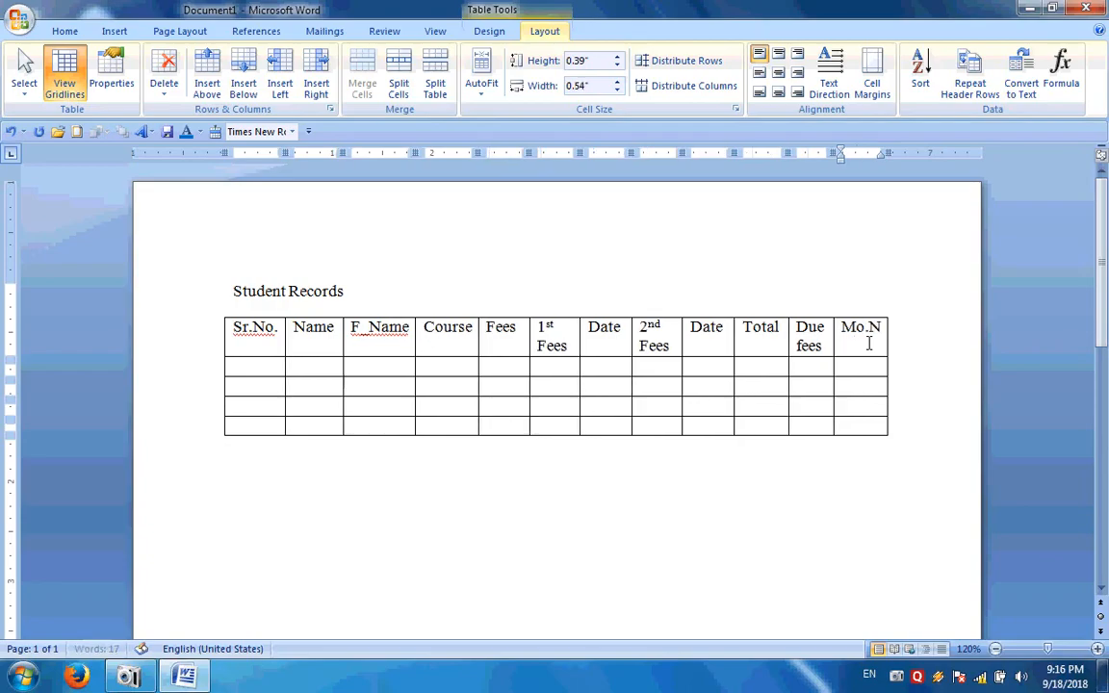
{"action": "type", "text": "o."}
{"action": "key", "text": "Tab"}
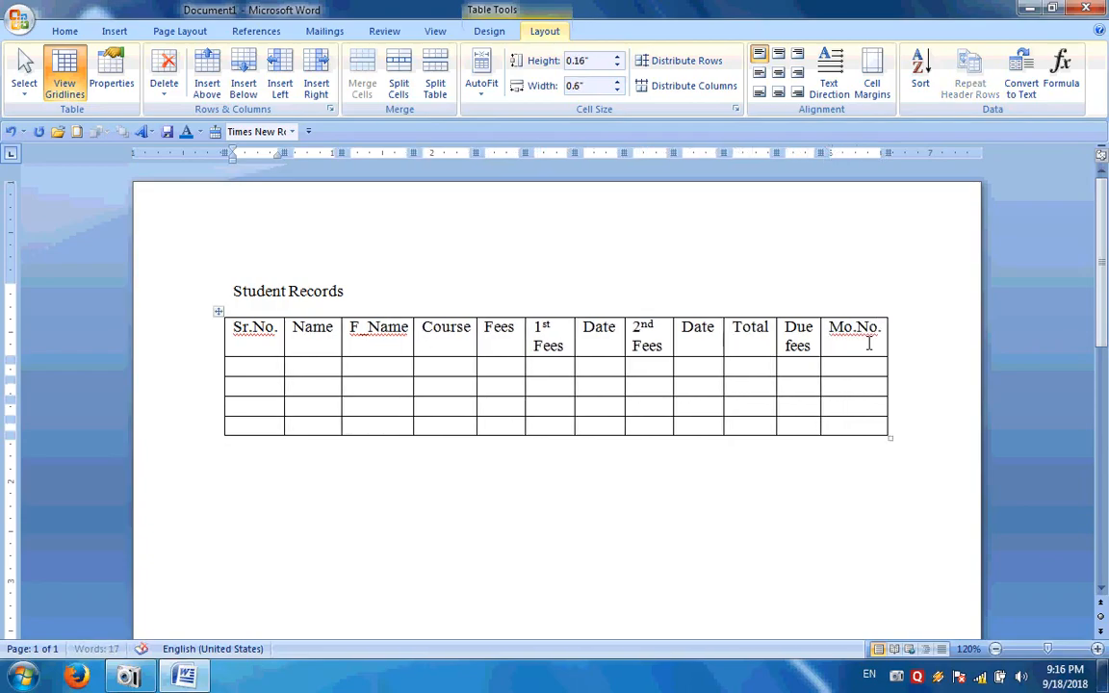
{"action": "left_click", "coordinate": [686, 339]}
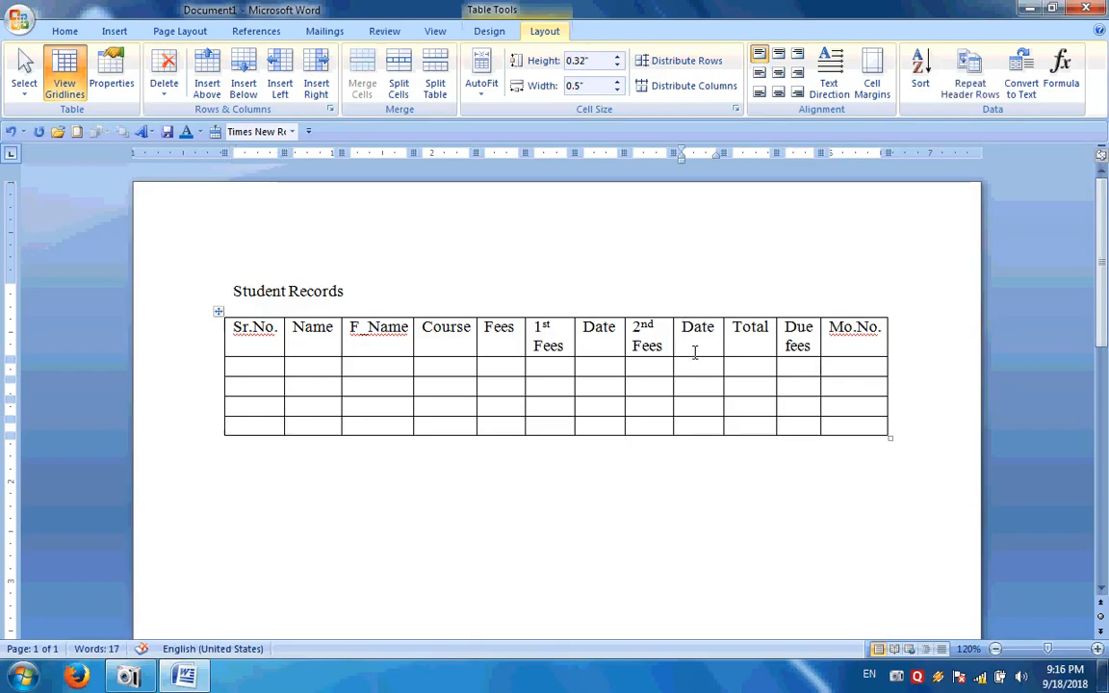
Make the Student Records title centered, 18 pt, bold and underlined, without italics
{"action": "left_click", "coordinate": [219, 291]}
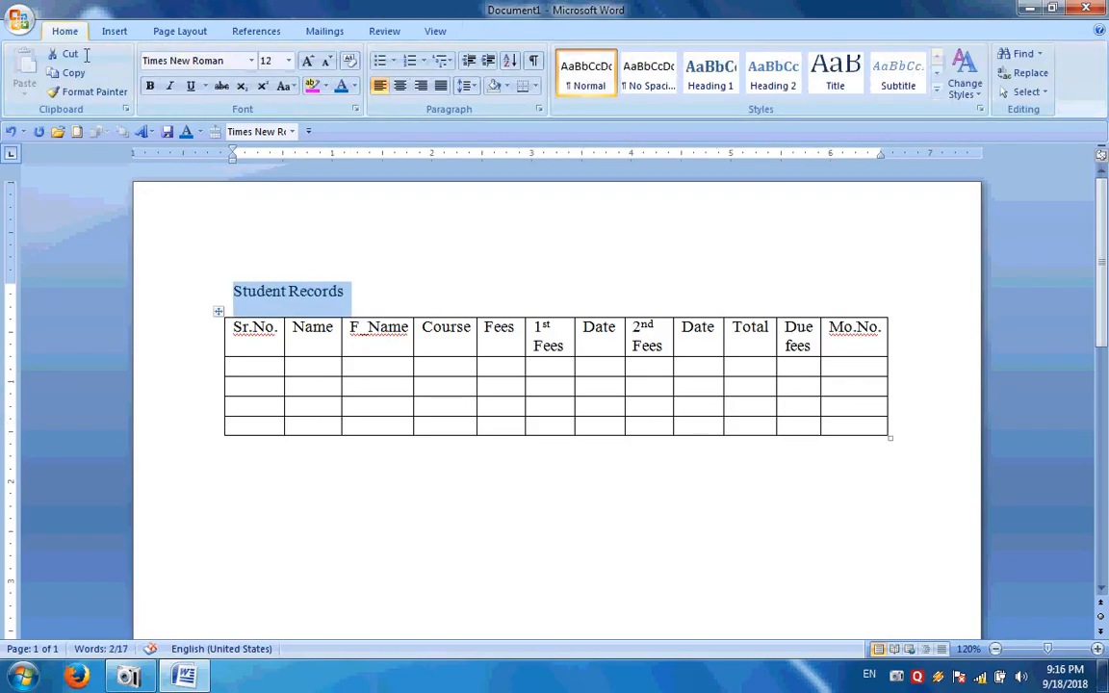
{"action": "left_click", "coordinate": [400, 85]}
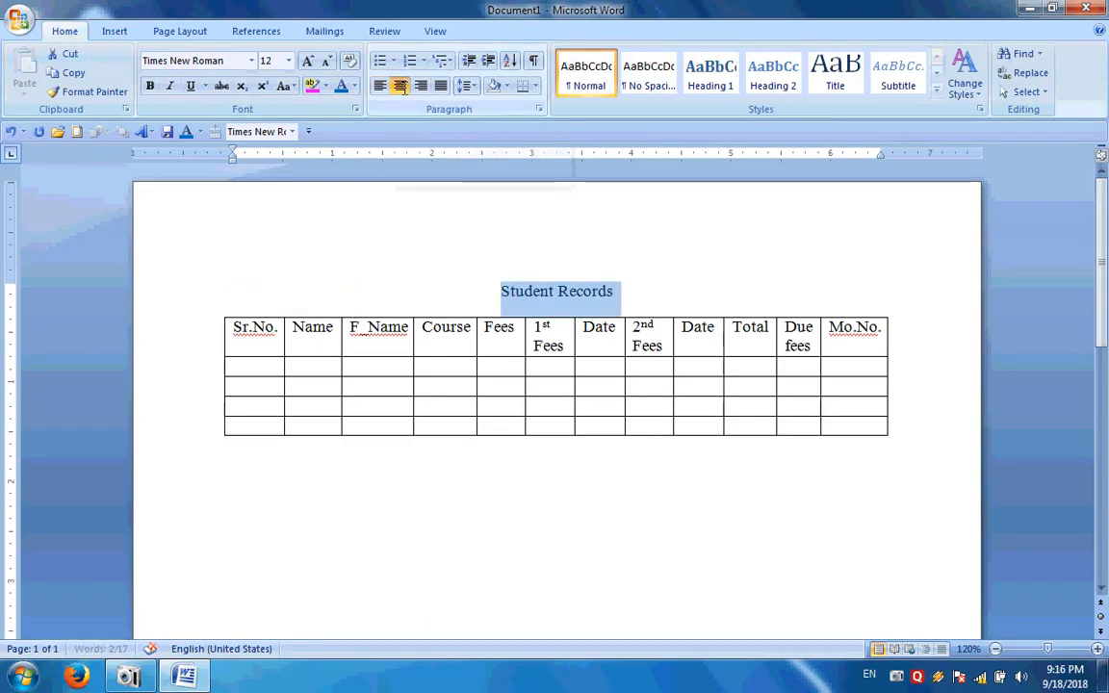
{"action": "left_click", "coordinate": [287, 61]}
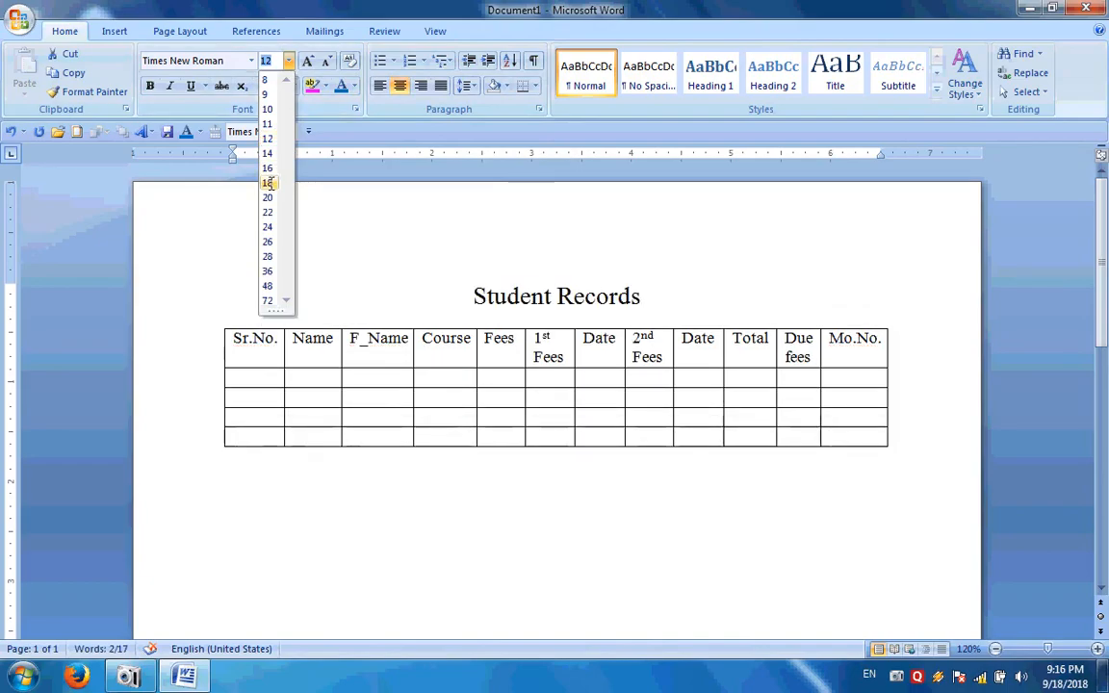
{"action": "left_click", "coordinate": [268, 183]}
{"action": "left_click", "coordinate": [150, 85]}
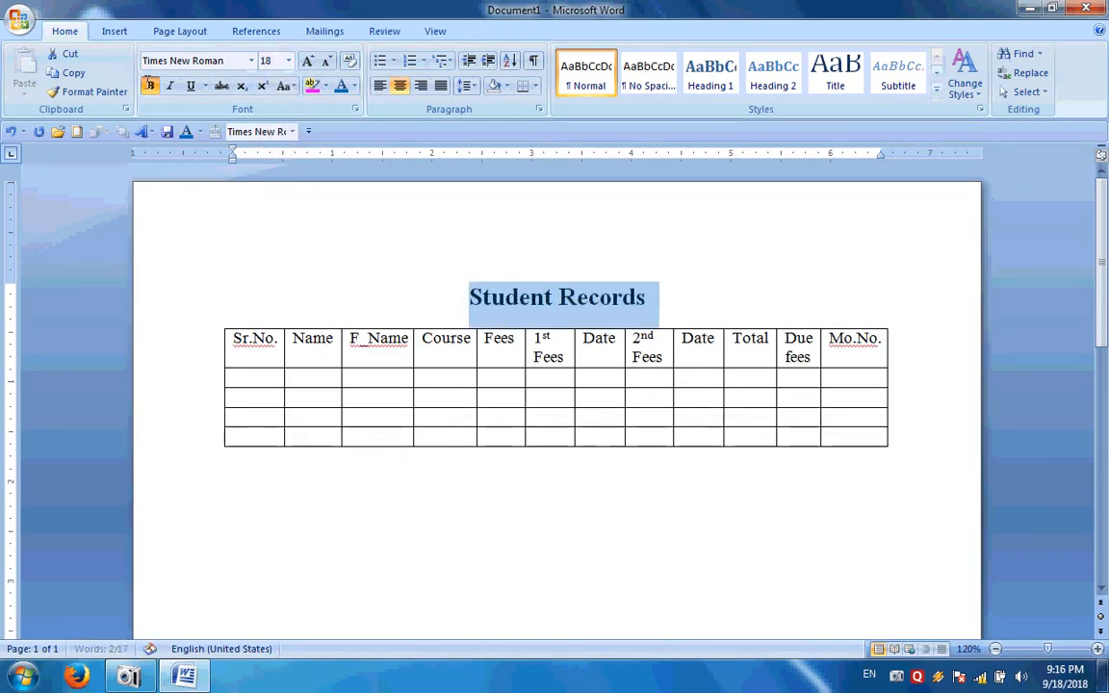
{"action": "left_click", "coordinate": [191, 86]}
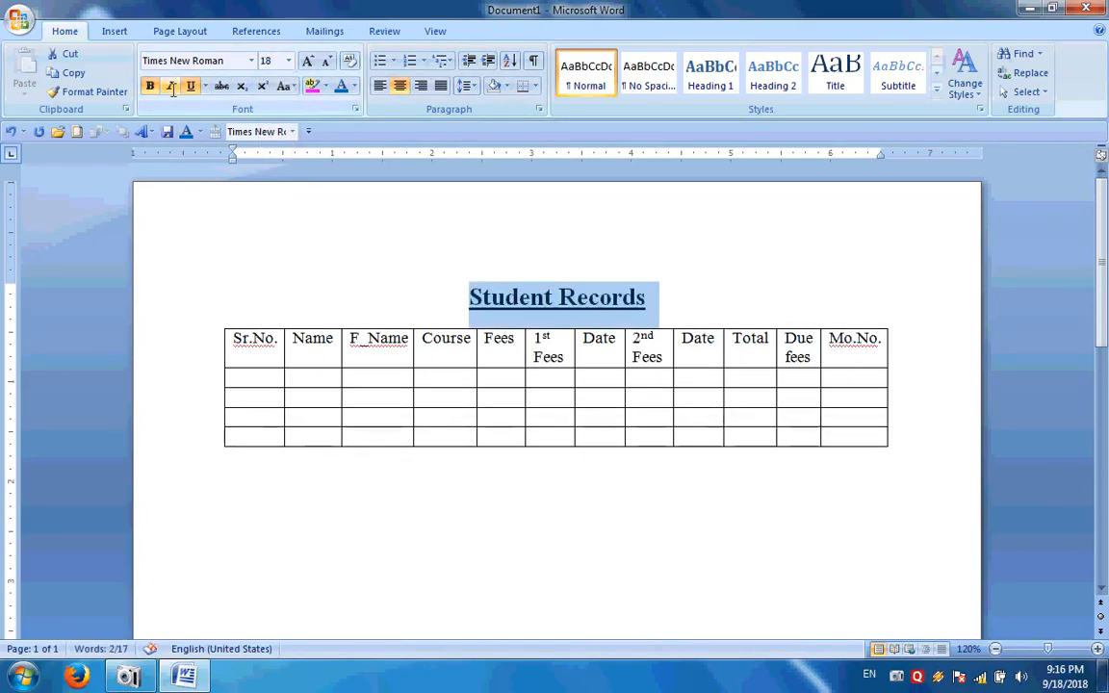
{"action": "left_click", "coordinate": [171, 87]}
{"action": "left_click", "coordinate": [171, 87]}
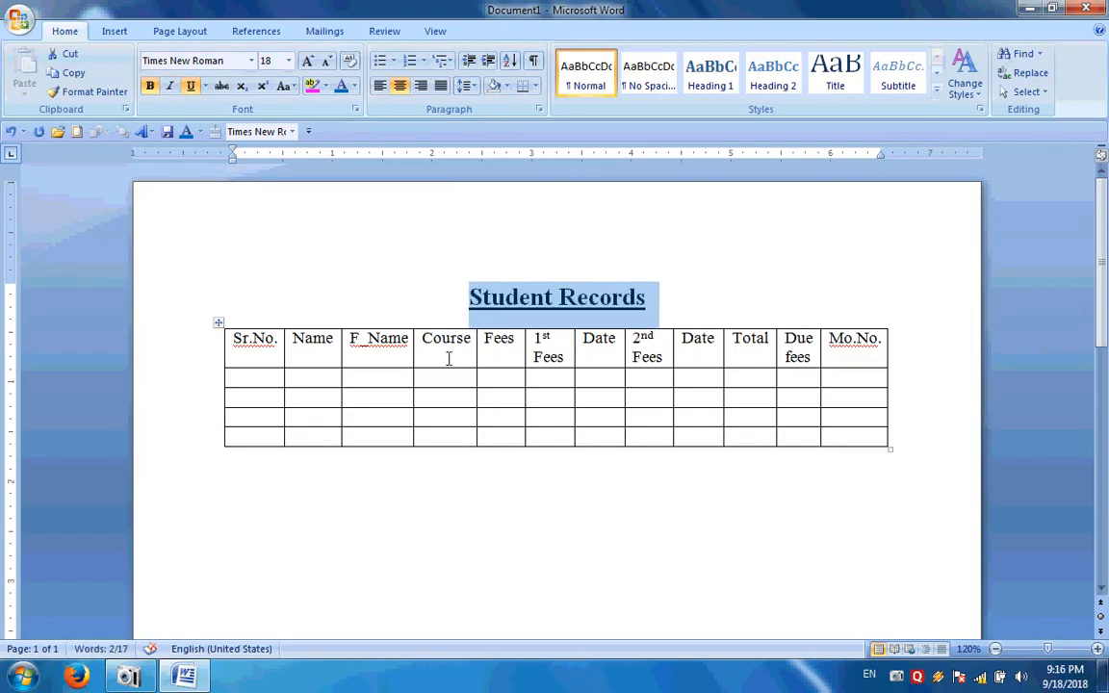
Bold the table's header row and center its text in each cell
{"action": "left_click", "coordinate": [699, 381]}
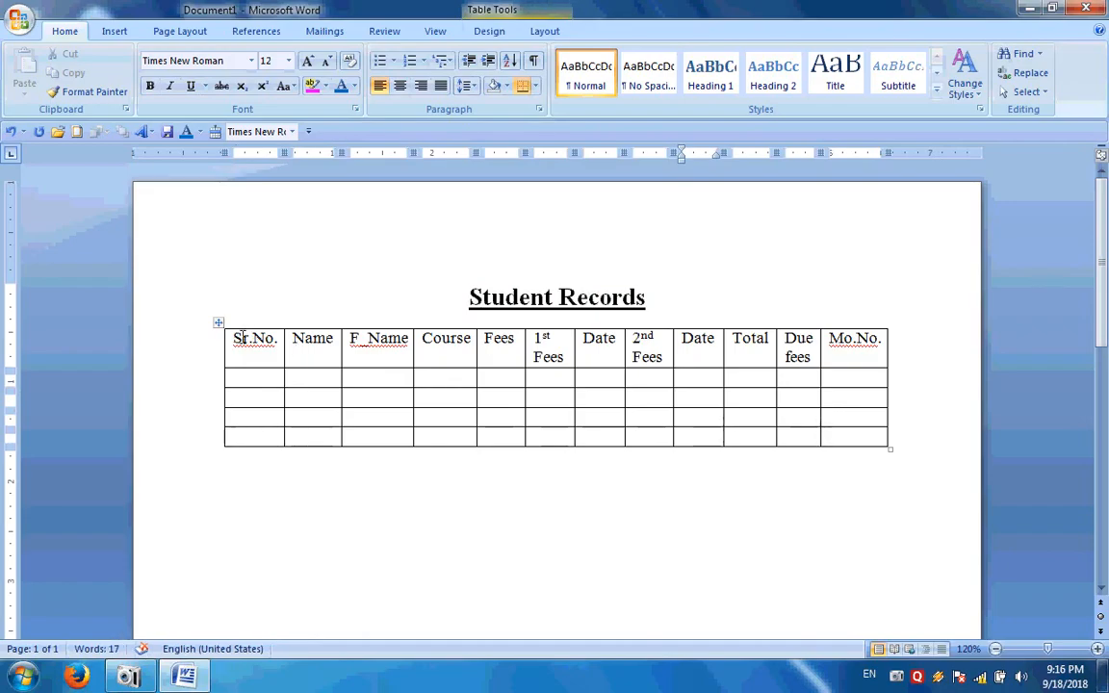
{"action": "left_click_drag", "start_coordinate": [241, 339], "coordinate": [866, 353]}
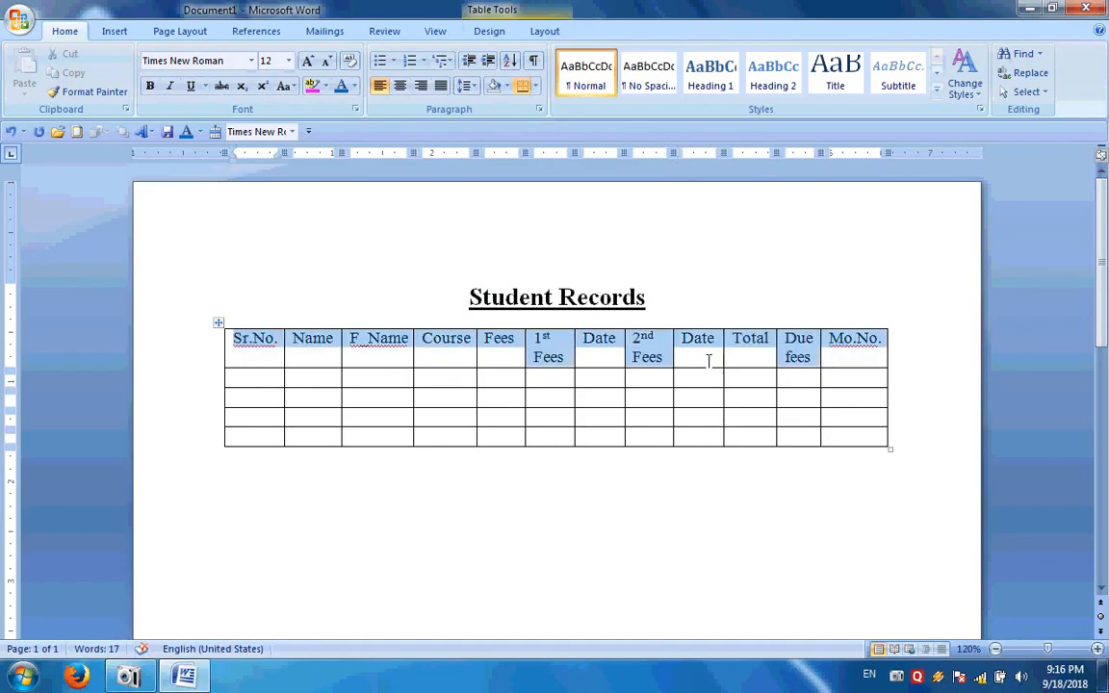
{"action": "left_click", "coordinate": [151, 86]}
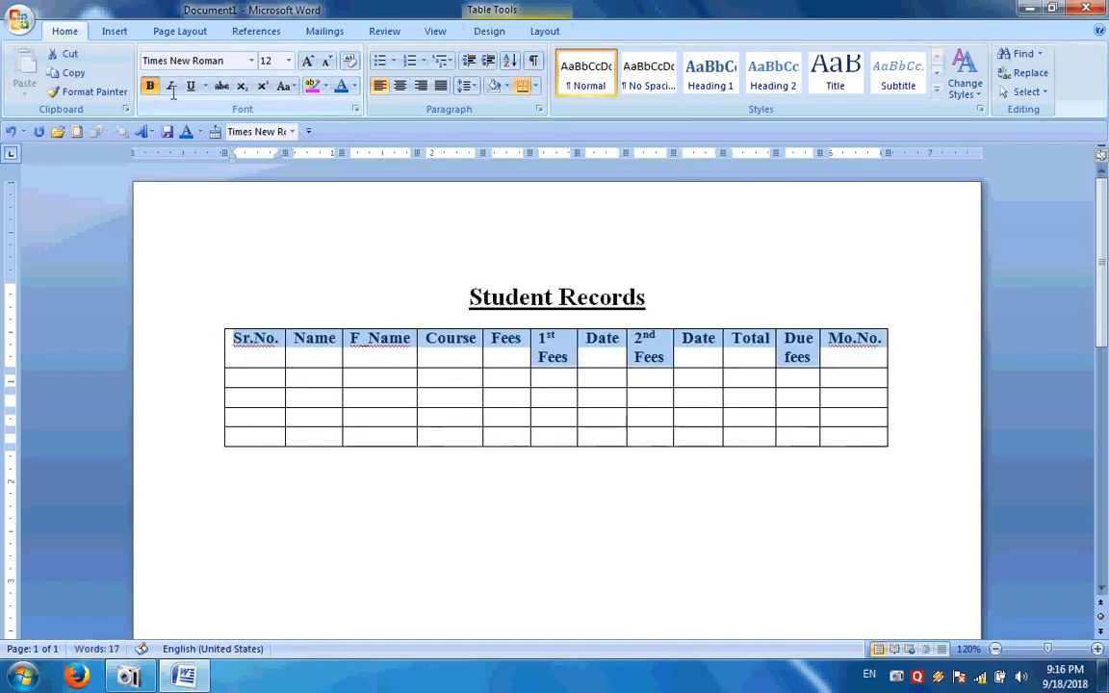
{"action": "left_click", "coordinate": [400, 87]}
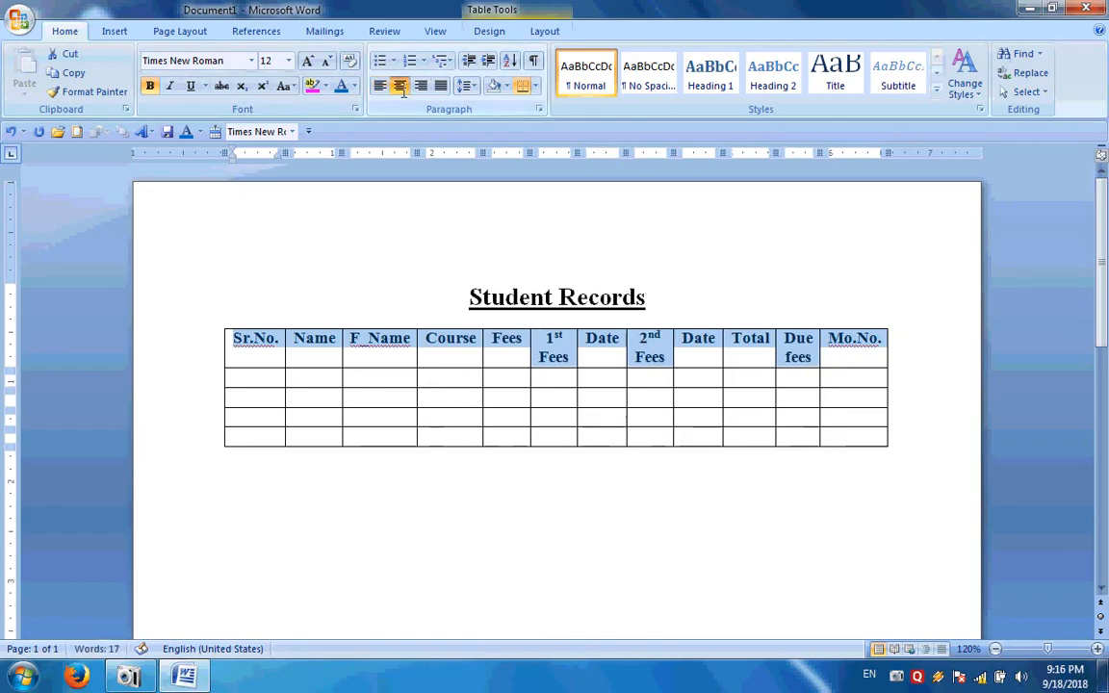
{"action": "left_click", "coordinate": [390, 355]}
{"action": "left_click", "coordinate": [390, 356]}
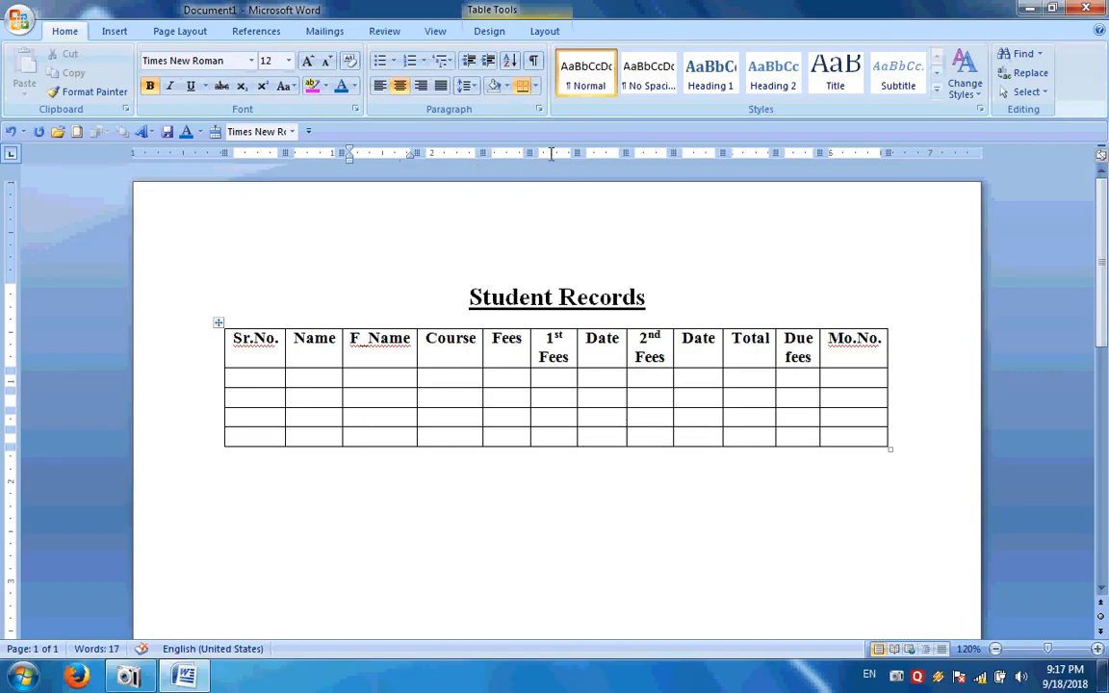
Widen the 1st Fees, 2nd Fees and Due fees columns using the ruler's column markers
{"action": "left_click_drag", "start_coordinate": [575, 152], "coordinate": [599, 152]}
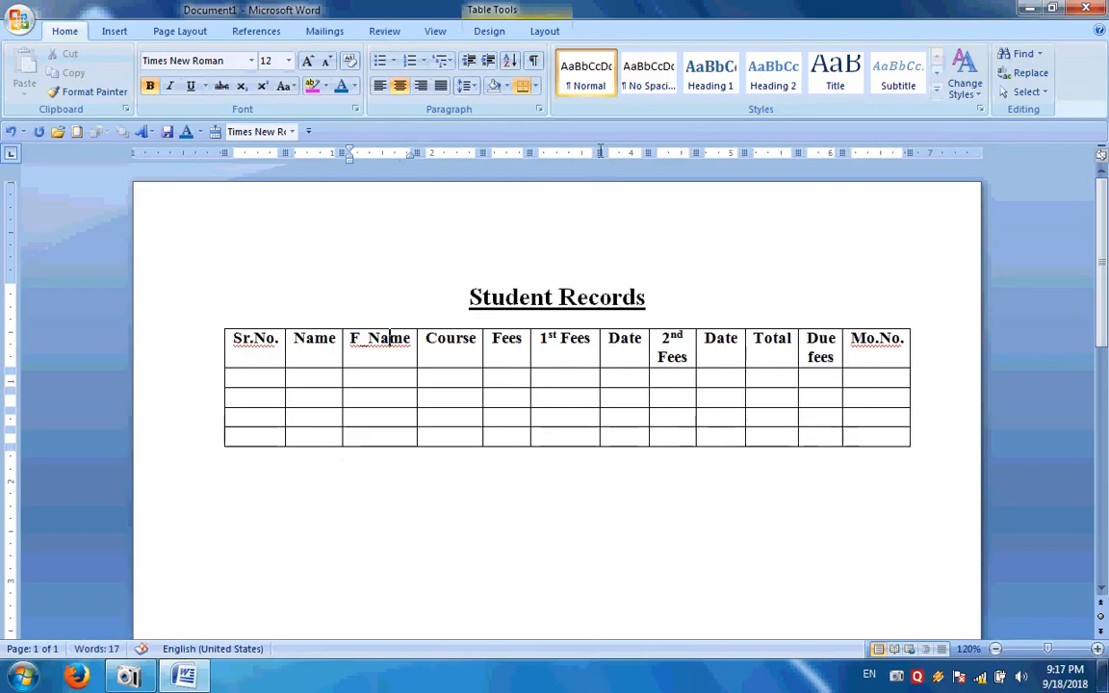
{"action": "left_click_drag", "start_coordinate": [696, 152], "coordinate": [725, 152]}
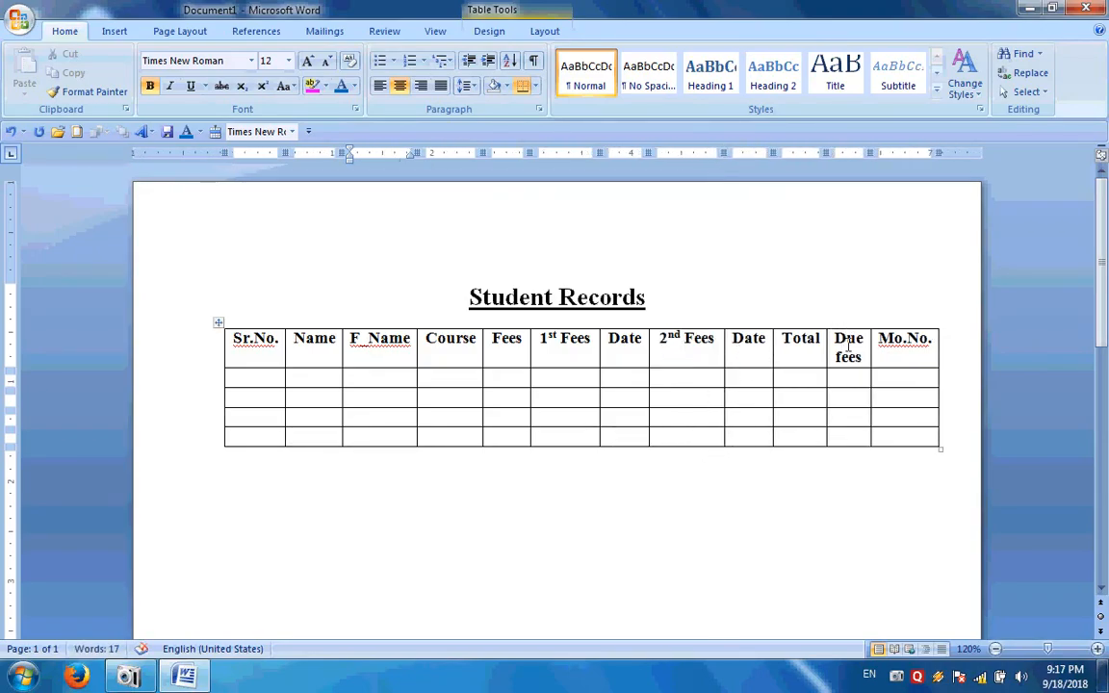
{"action": "left_click_drag", "start_coordinate": [871, 152], "coordinate": [908, 154]}
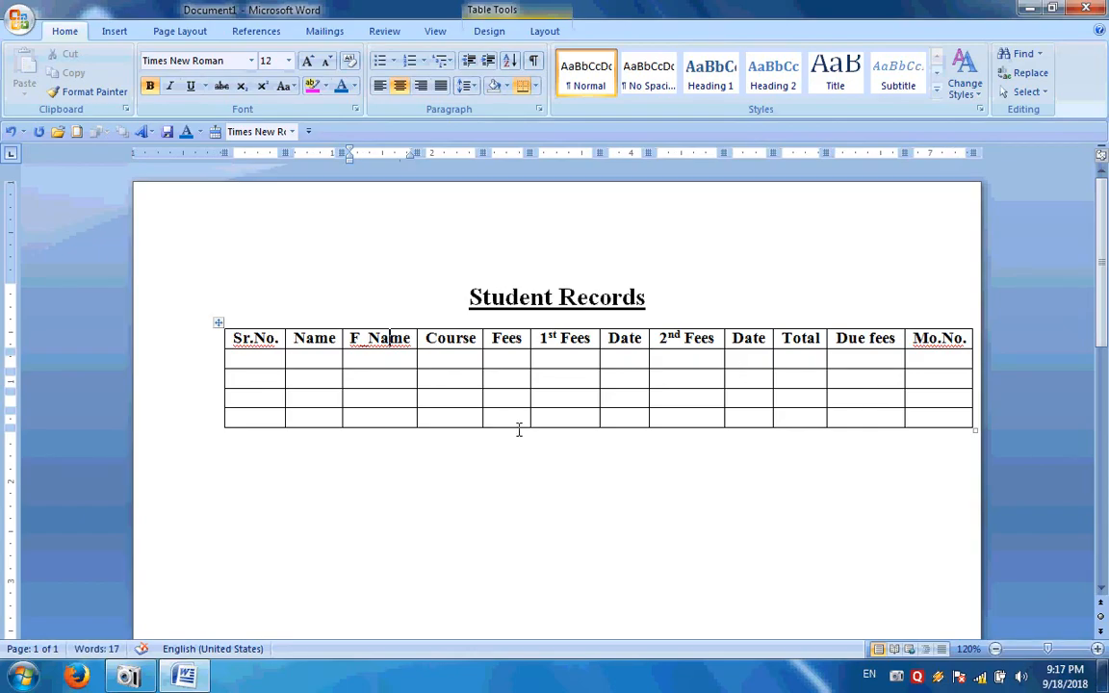
Enter serial number 1 and the student's full name in the table's first data row
{"action": "left_click", "coordinate": [257, 357]}
{"action": "type", "text": "1"}
{"action": "key", "text": "Tab"}
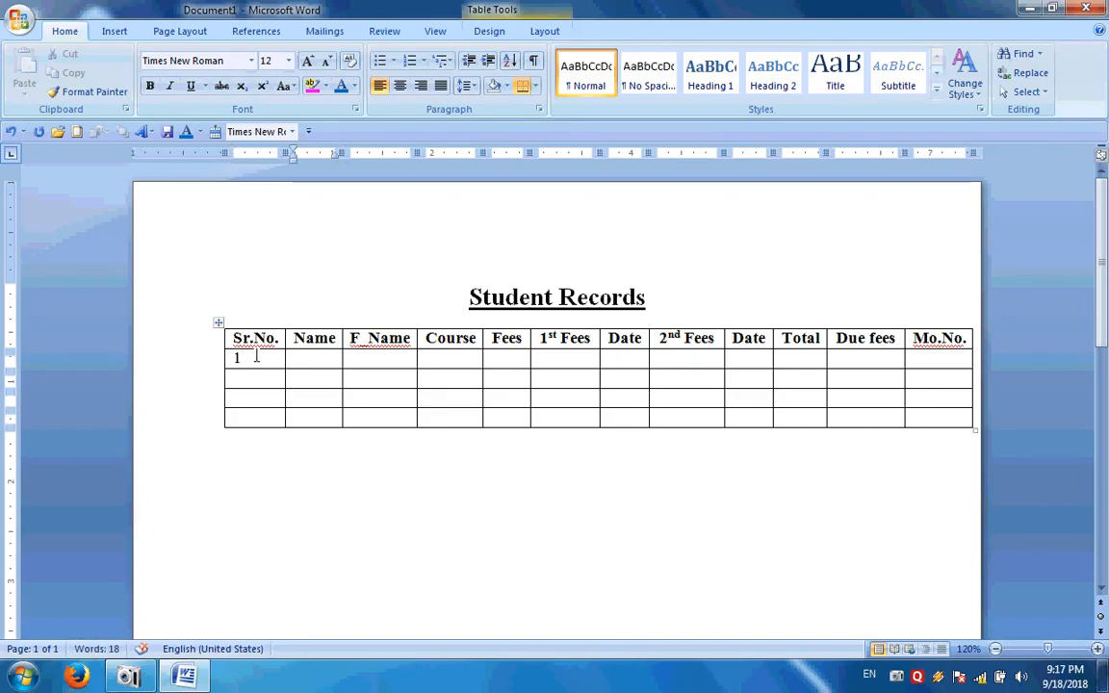
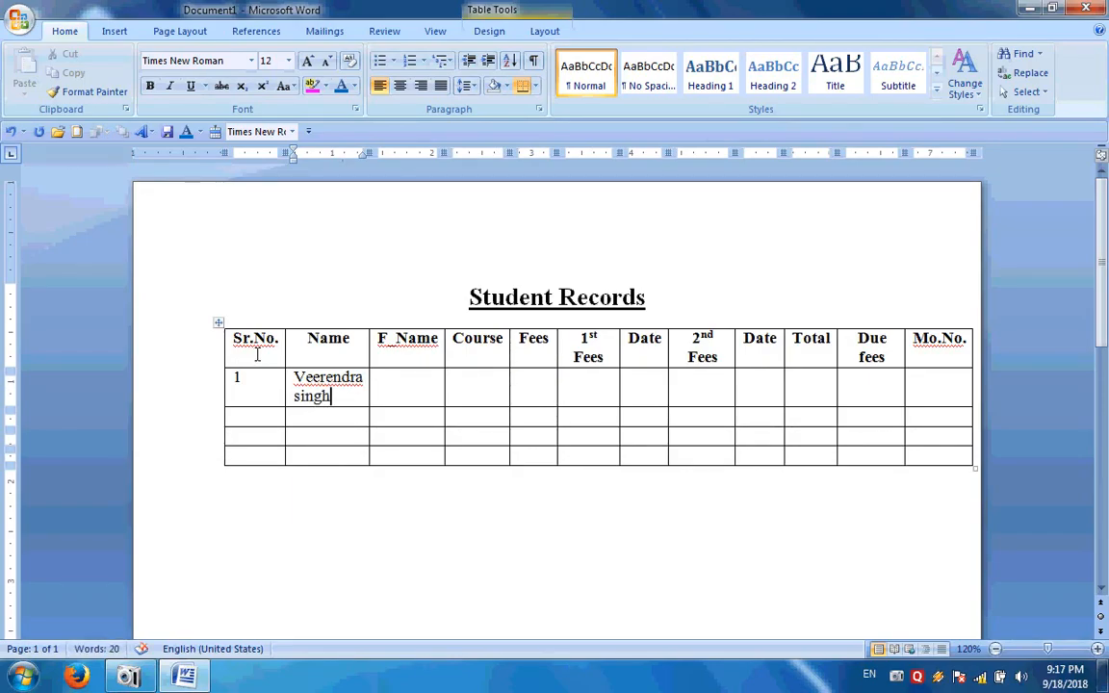
{"action": "key", "text": "Tab"}
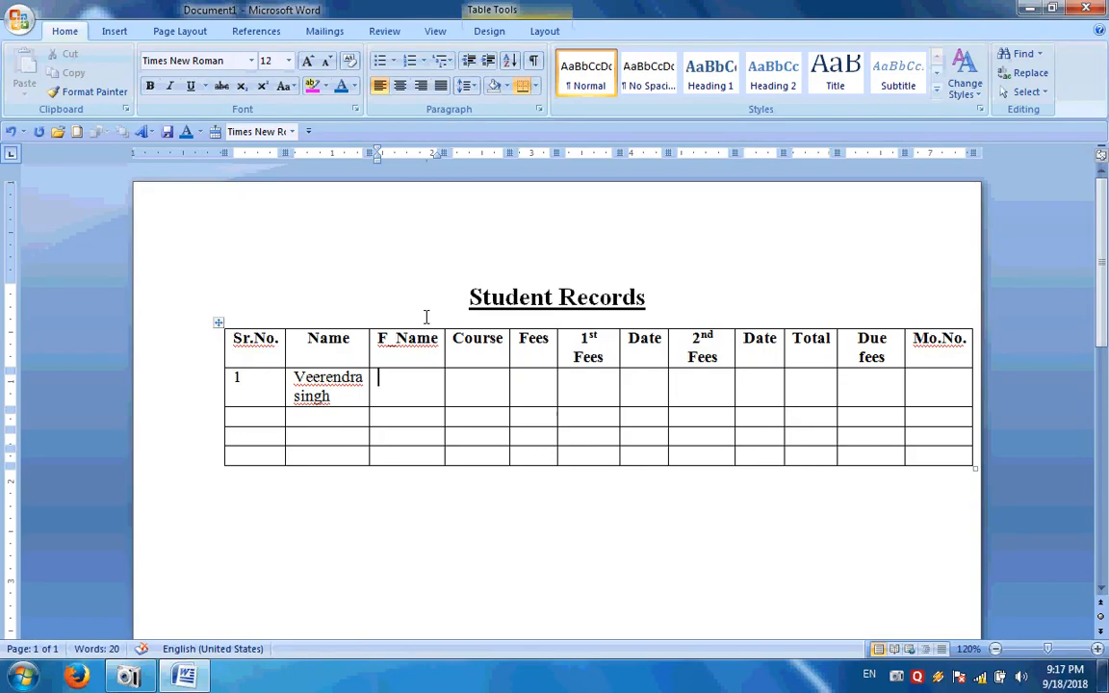
{"action": "scroll", "coordinate": [426, 304], "scroll_direction": "down", "scroll_amount": 10}
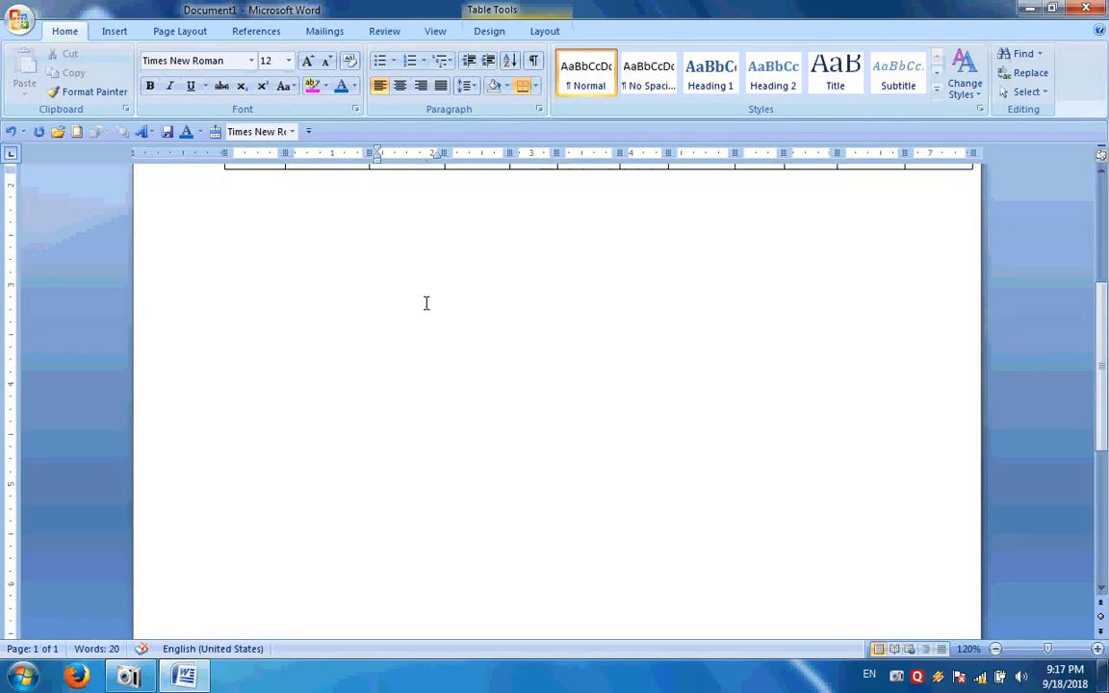
{"action": "scroll", "coordinate": [427, 304], "scroll_direction": "up", "scroll_amount": 8}
{"action": "scroll", "coordinate": [427, 304], "scroll_direction": "down", "scroll_amount": 3}
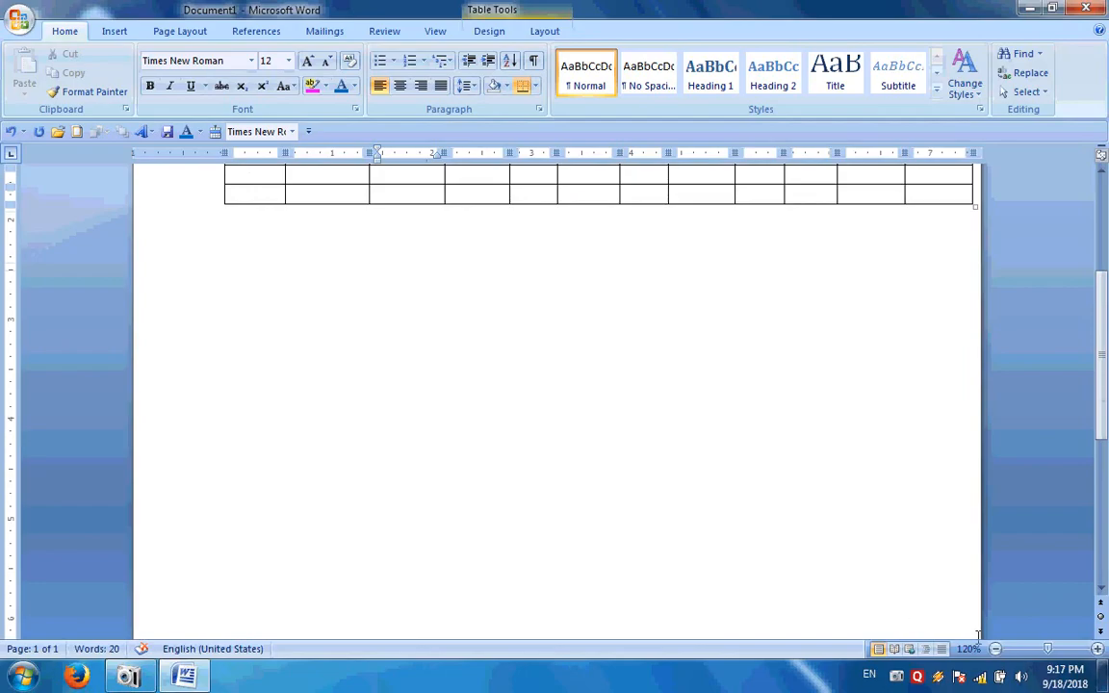
Bring the whole page into view, move below the table, and show the Page Layout commands
{"action": "scroll", "coordinate": [555, 395], "scroll_direction": "down", "scroll_amount": 6}
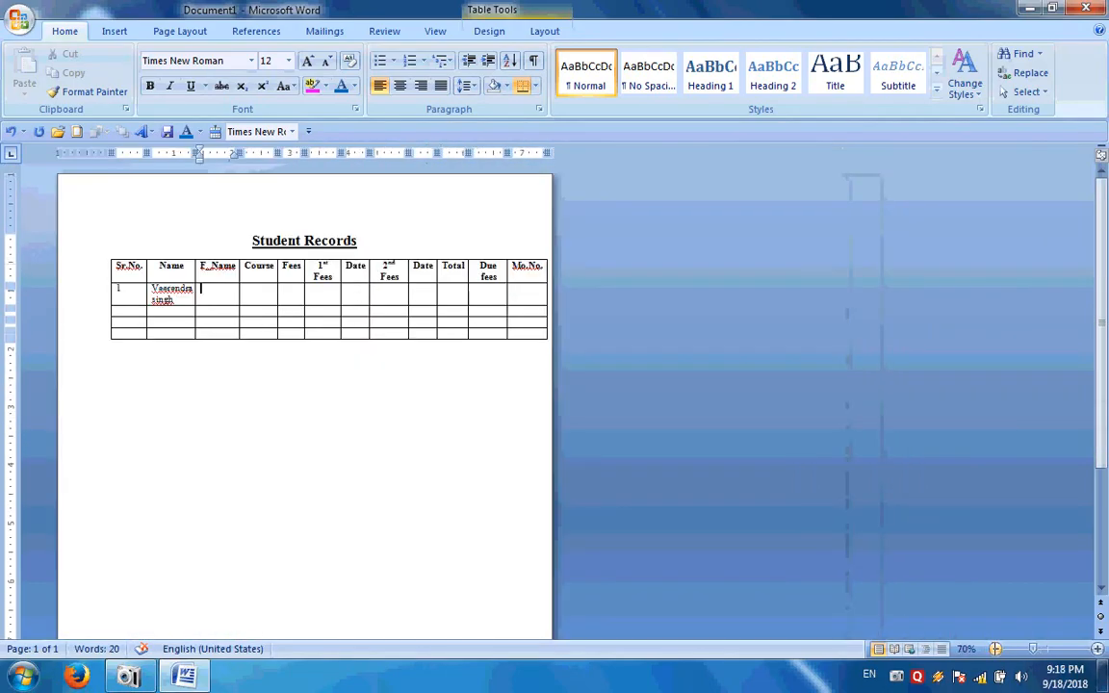
{"action": "scroll", "coordinate": [674, 308], "scroll_direction": "down", "scroll_amount": 1}
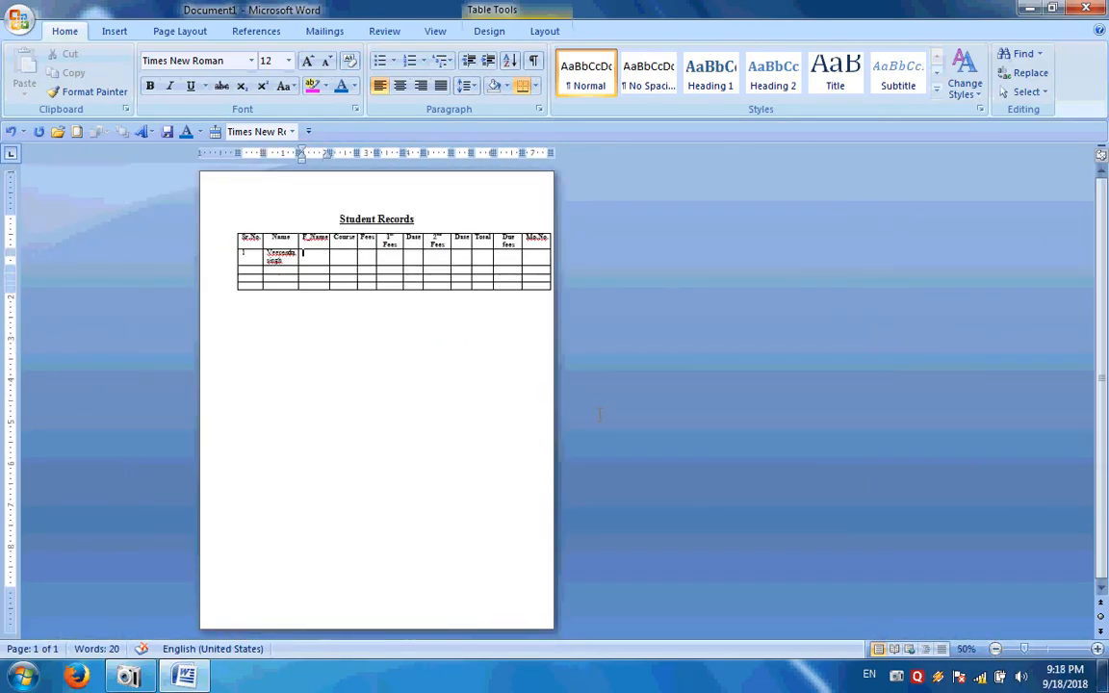
{"action": "scroll", "coordinate": [337, 405], "scroll_direction": "up", "scroll_amount": 2}
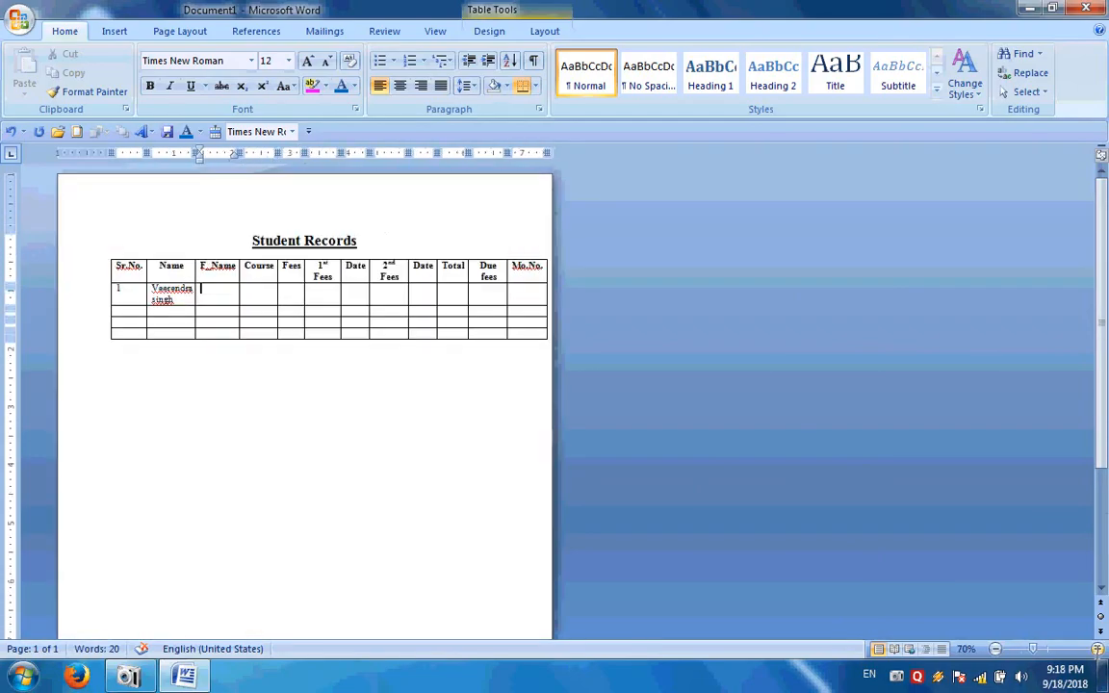
{"action": "left_click", "coordinate": [359, 378]}
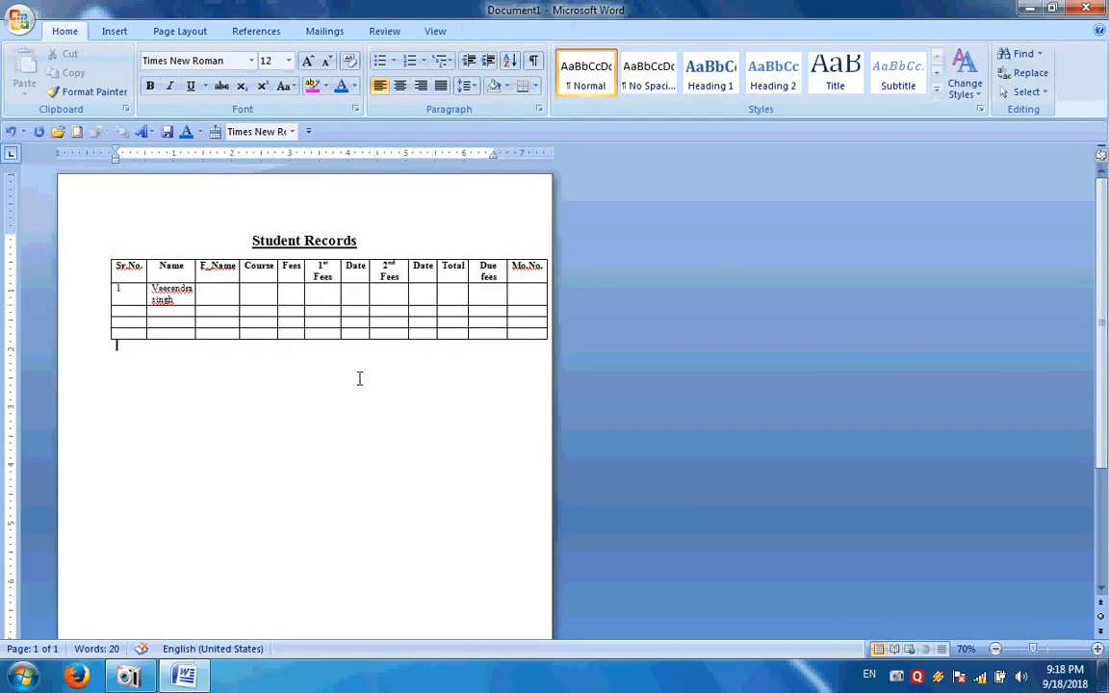
{"action": "left_click", "coordinate": [178, 31]}
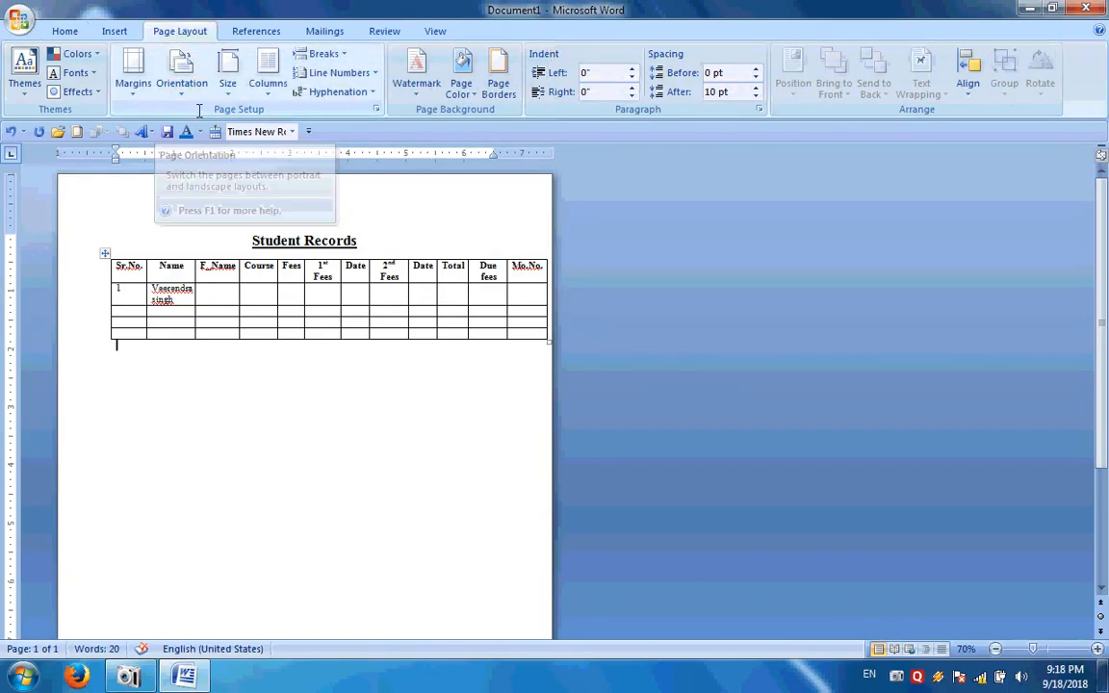
Switch the page to Landscape orientation and zoom the view in a few steps
{"action": "left_click", "coordinate": [183, 85]}
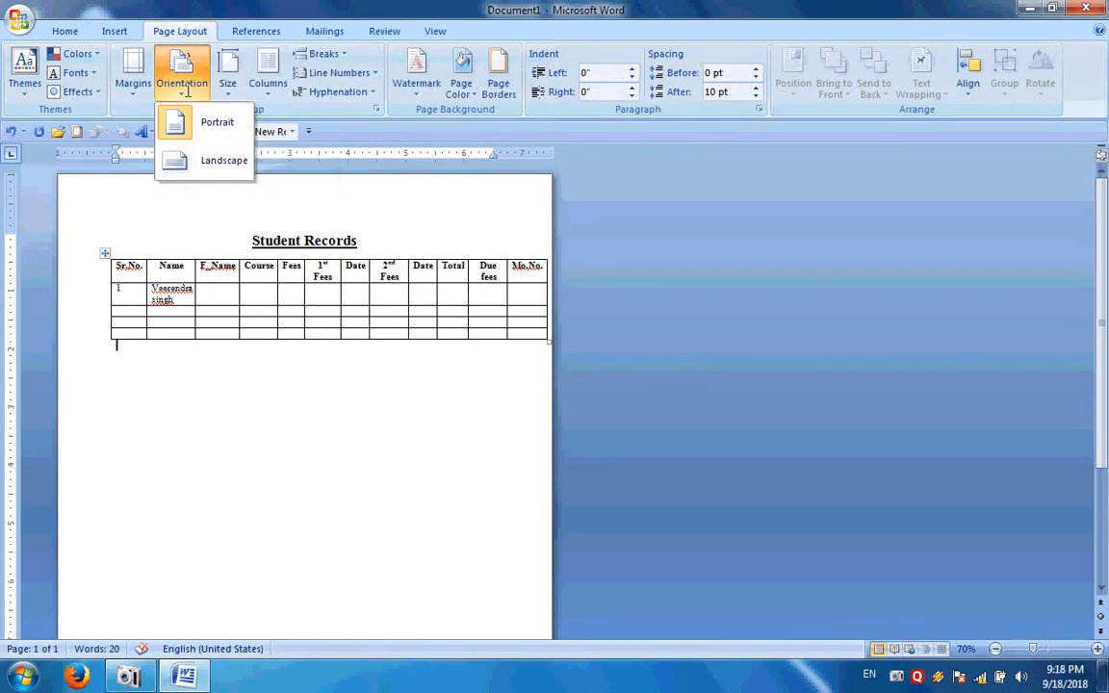
{"action": "left_click", "coordinate": [189, 161]}
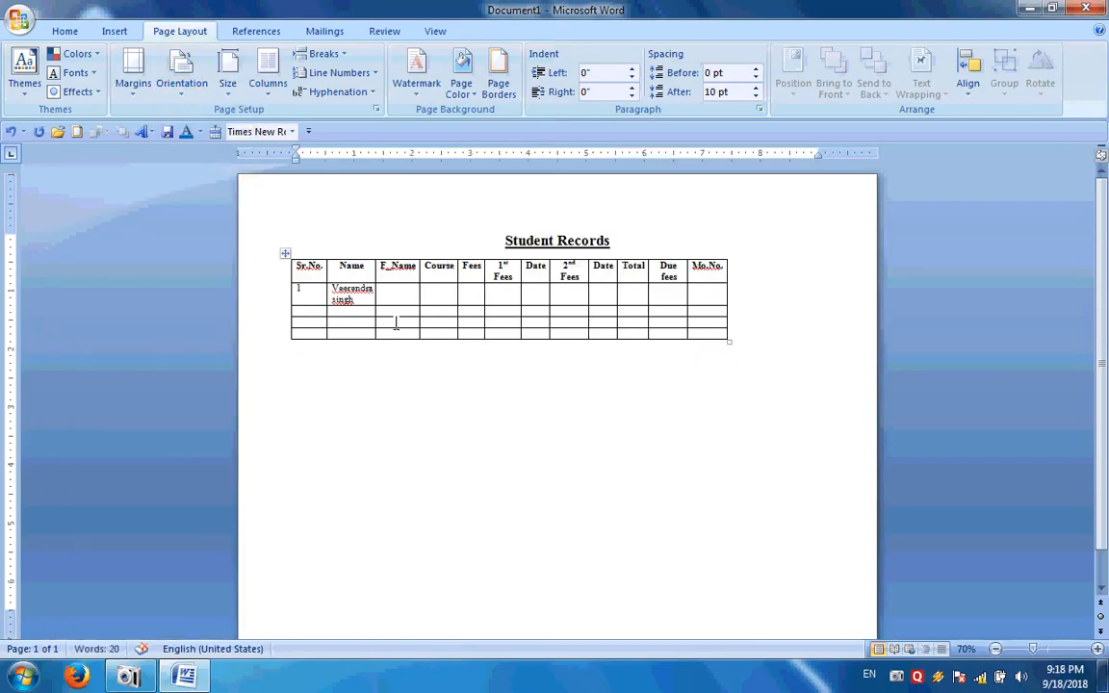
{"action": "left_click", "coordinate": [1097, 650]}
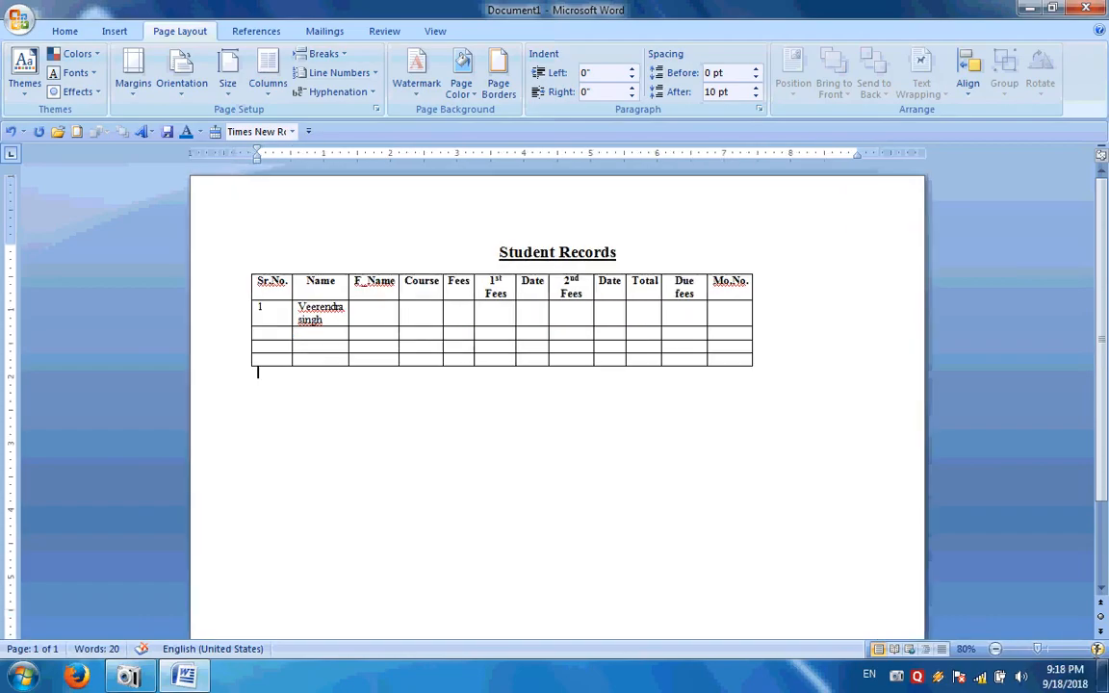
{"action": "left_click", "coordinate": [1097, 650]}
{"action": "left_click", "coordinate": [1097, 650]}
{"action": "left_click", "coordinate": [1097, 650]}
{"action": "left_click", "coordinate": [1097, 650]}
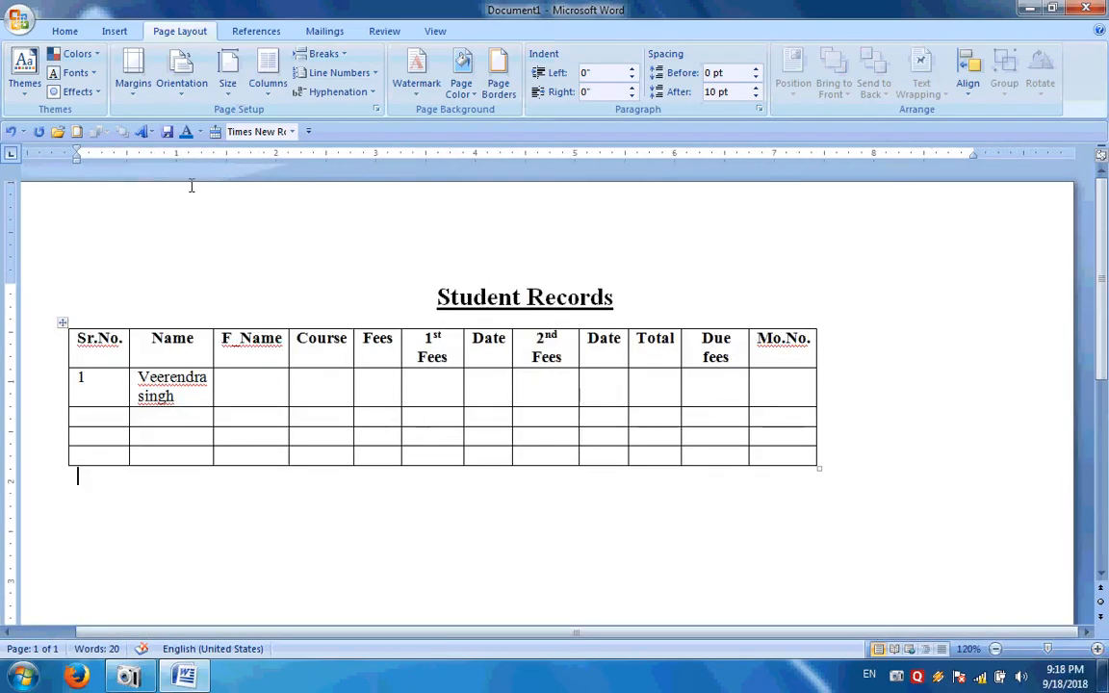
Widen the Name, F_Name and Fees columns and stretch the table's right edge across the page
{"action": "left_click", "coordinate": [196, 337]}
{"action": "left_click_drag", "start_coordinate": [215, 151], "coordinate": [269, 152]}
{"action": "left_click_drag", "start_coordinate": [341, 153], "coordinate": [406, 154]}
{"action": "left_click_drag", "start_coordinate": [517, 154], "coordinate": [788, 154]}
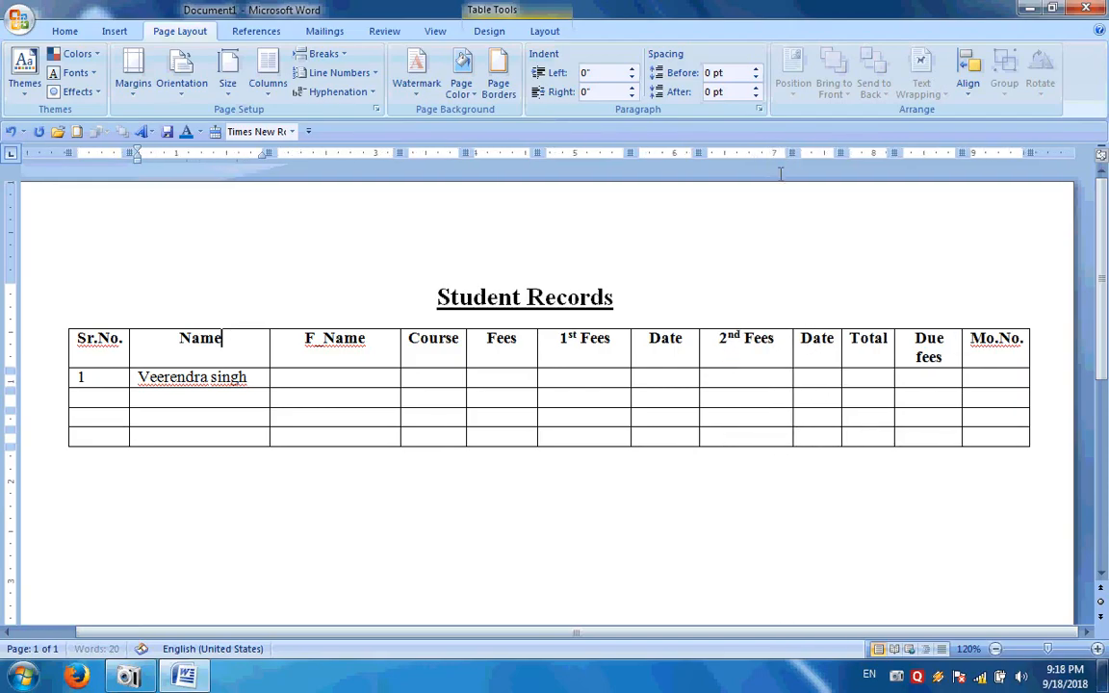
{"action": "left_click_drag", "start_coordinate": [1028, 154], "coordinate": [1054, 154]}
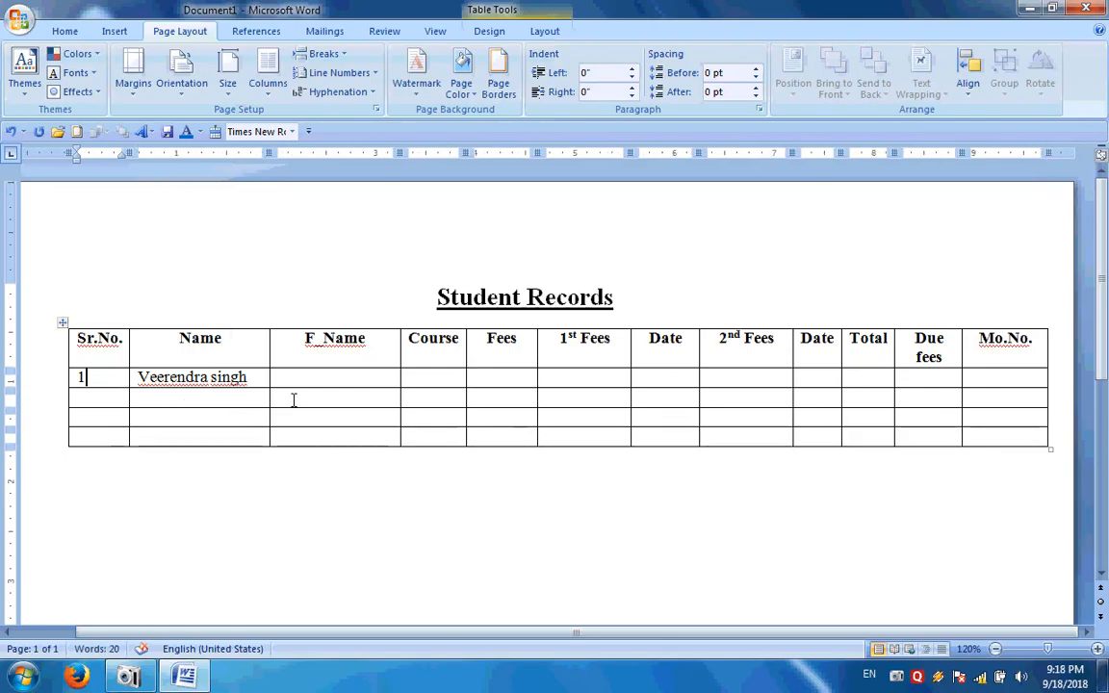
{"action": "key", "text": "Tab"}
{"action": "key", "text": "Tab"}
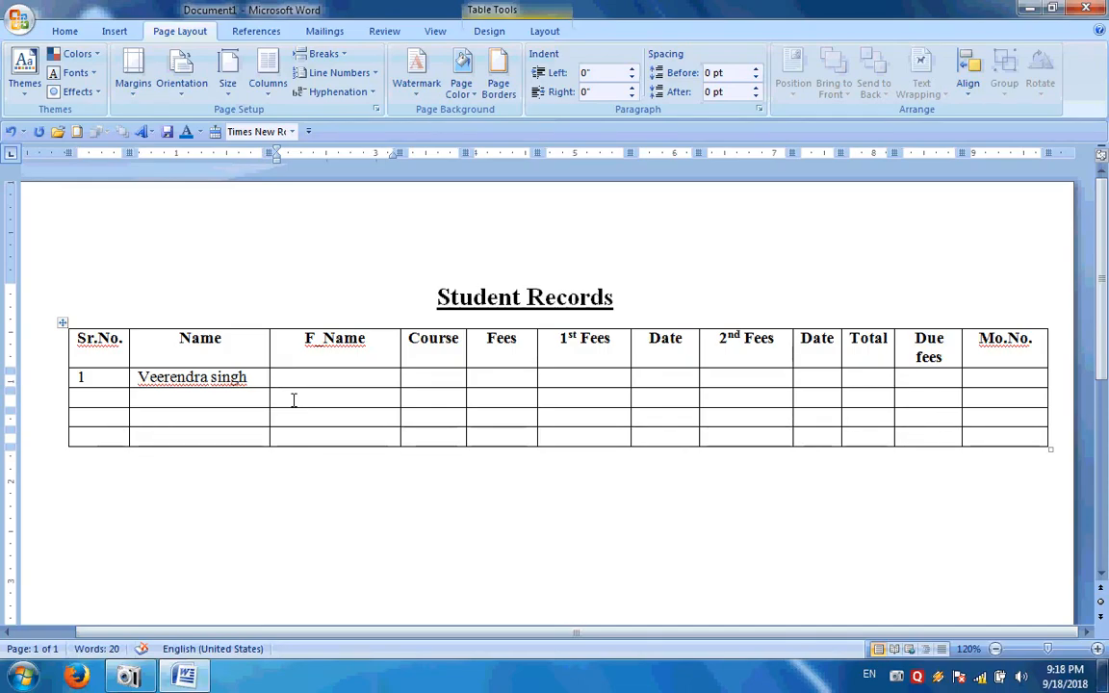
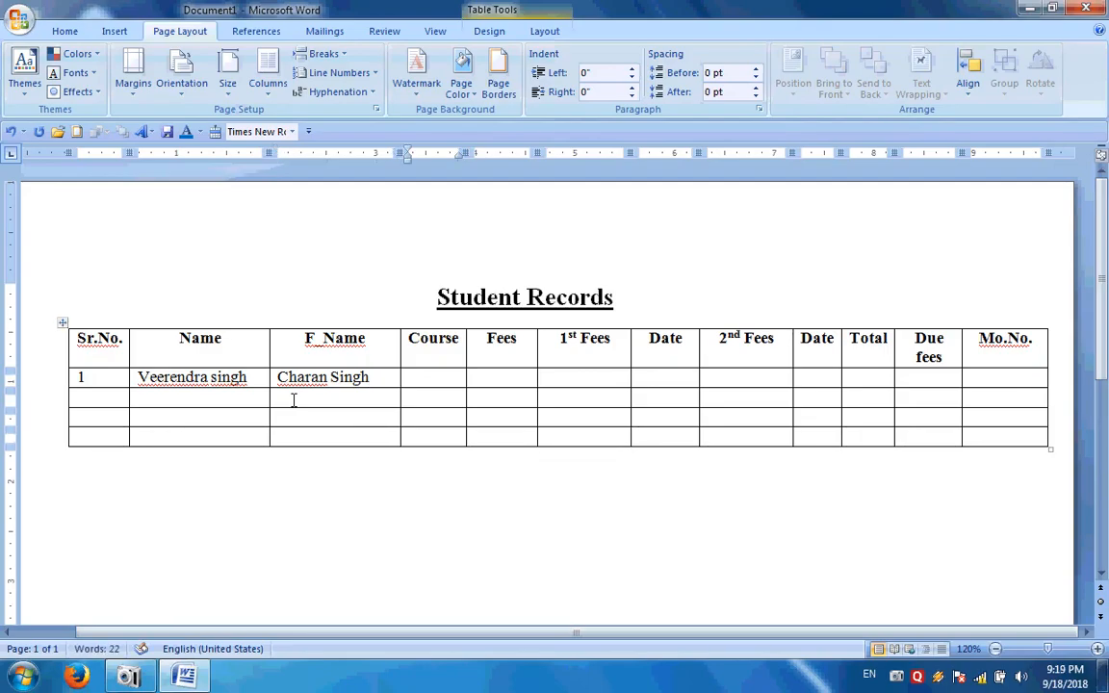
Fill in the father's name and the course RSCIT in row 1
{"action": "type", "text": "RSCIT"}
{"action": "key", "text": "Tab"}
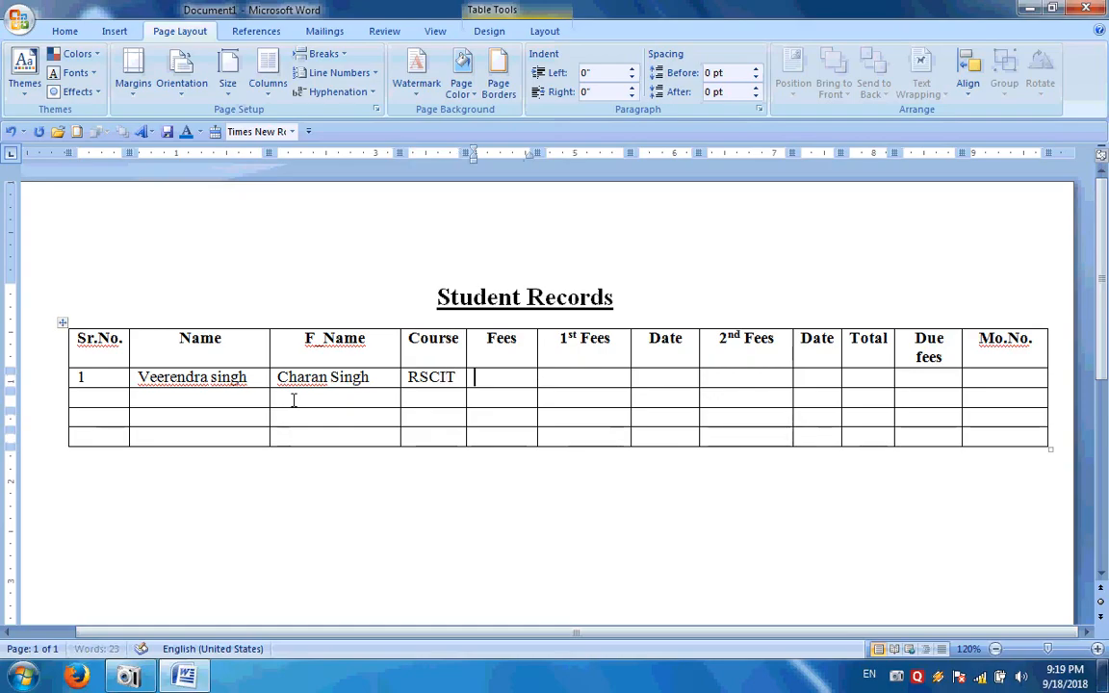
Enter Fees 2850 and 1st Fees 1500, then narrow the 1st Fees and Fees columns
{"action": "type", "text": "2"}
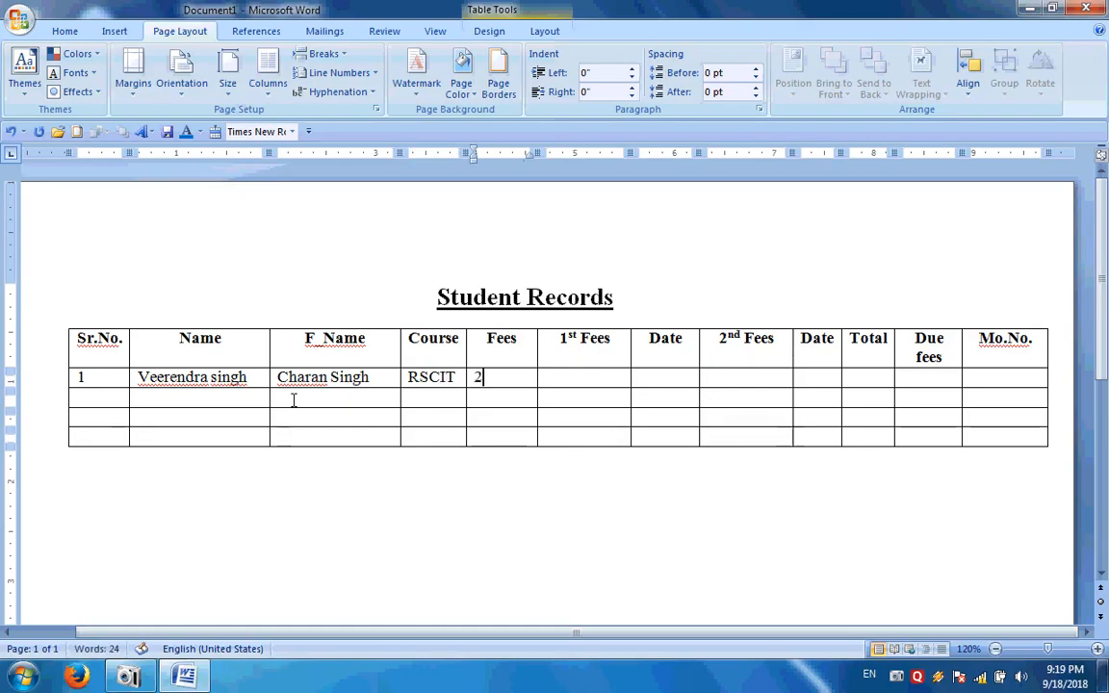
{"action": "type", "text": "850"}
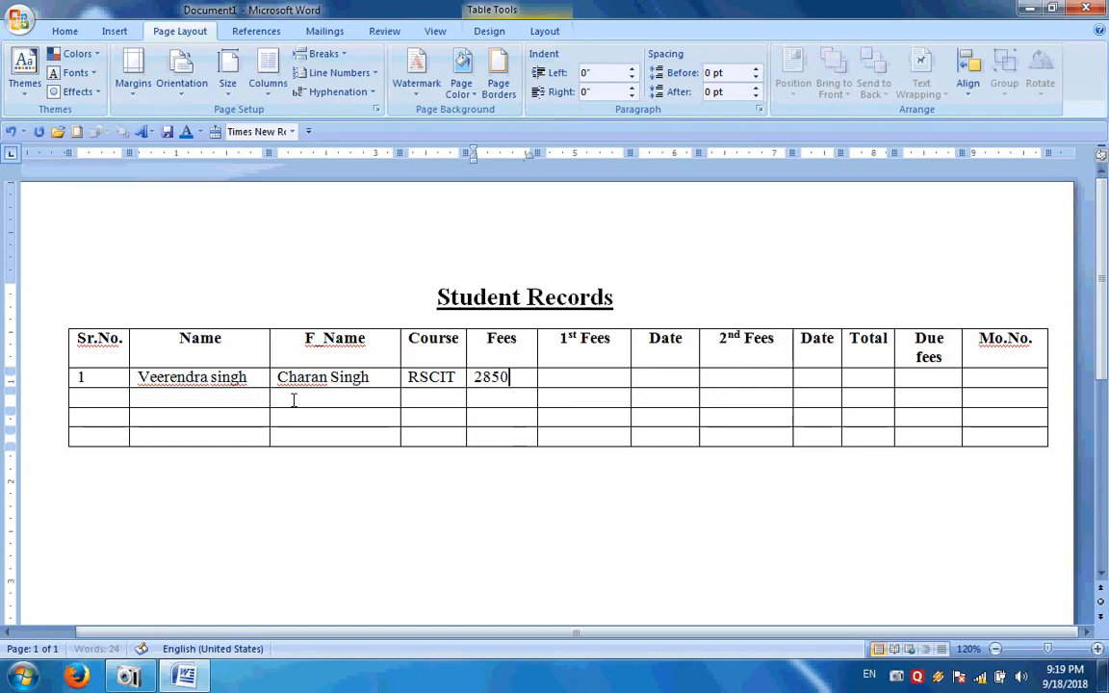
{"action": "key", "text": "Tab"}
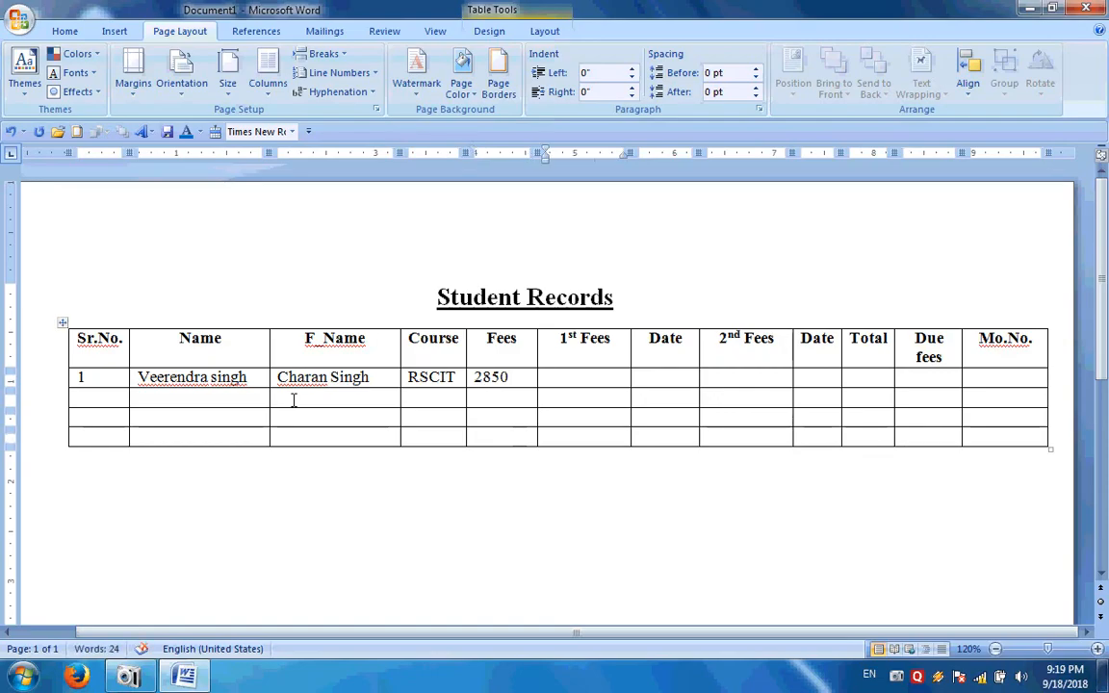
{"action": "type", "text": "1500"}
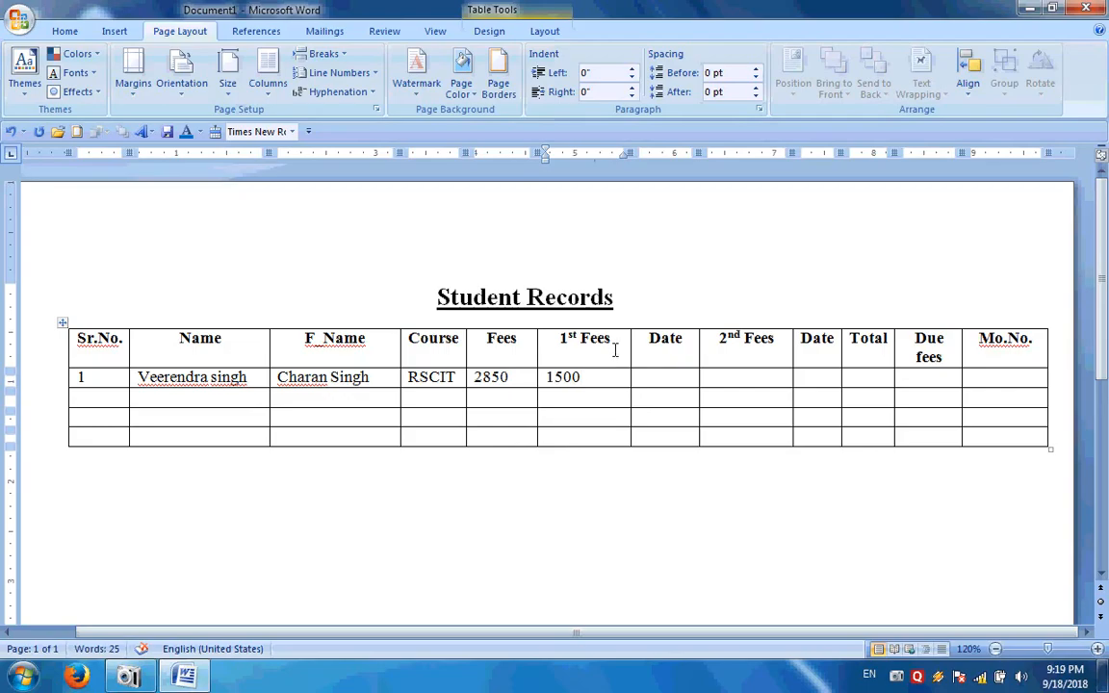
{"action": "left_click_drag", "start_coordinate": [631, 152], "coordinate": [613, 152]}
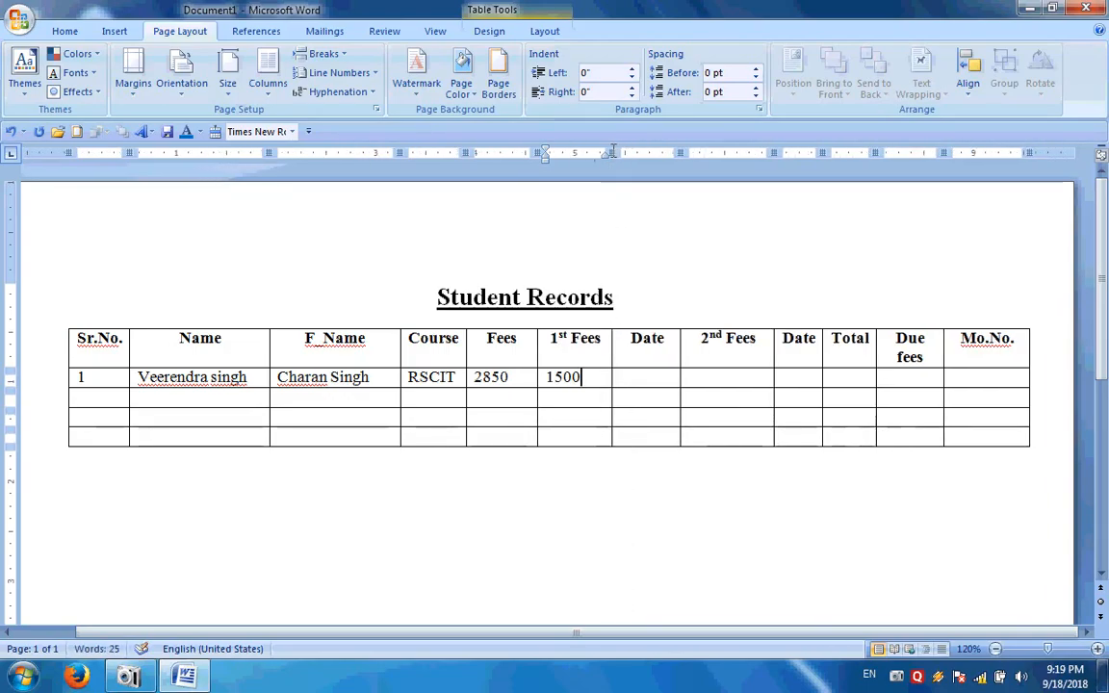
{"action": "left_click_drag", "start_coordinate": [537, 152], "coordinate": [523, 152]}
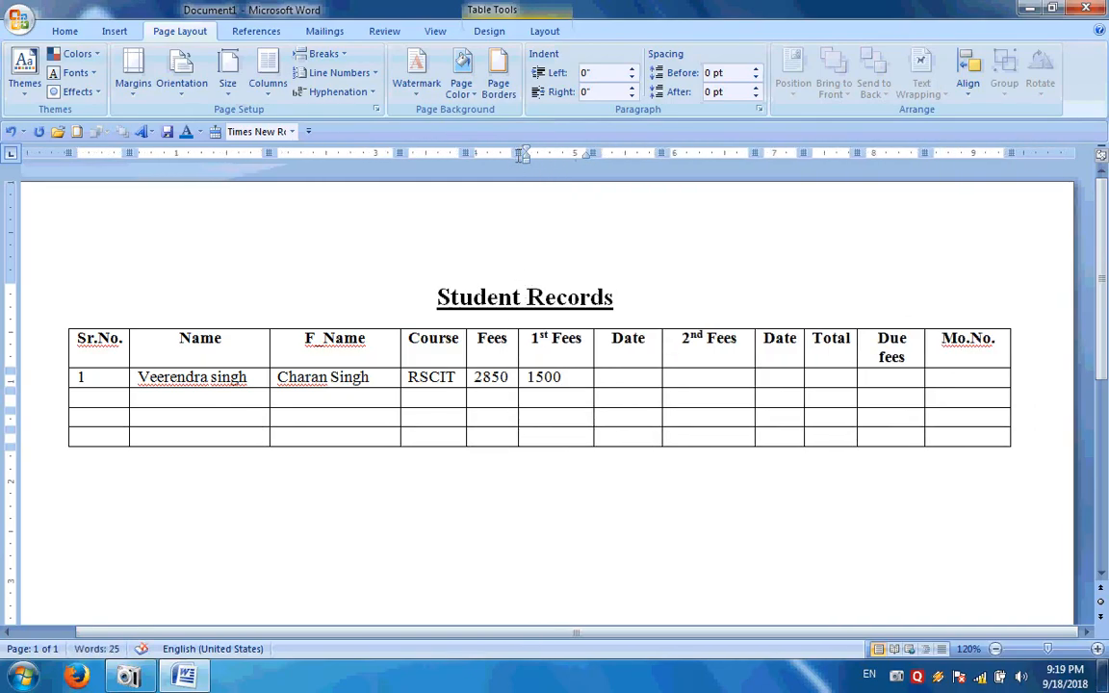
Enter Date 01/01/18 and 2nd Fees 850 in row 1
{"action": "left_click", "coordinate": [616, 375]}
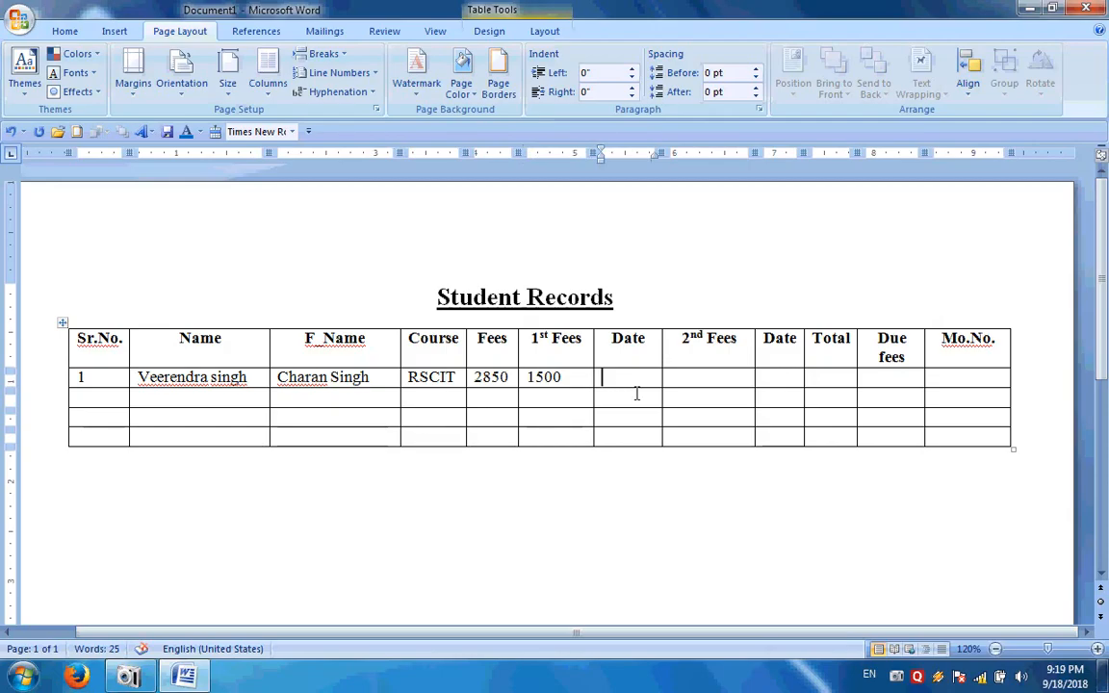
{"action": "type", "text": "01"}
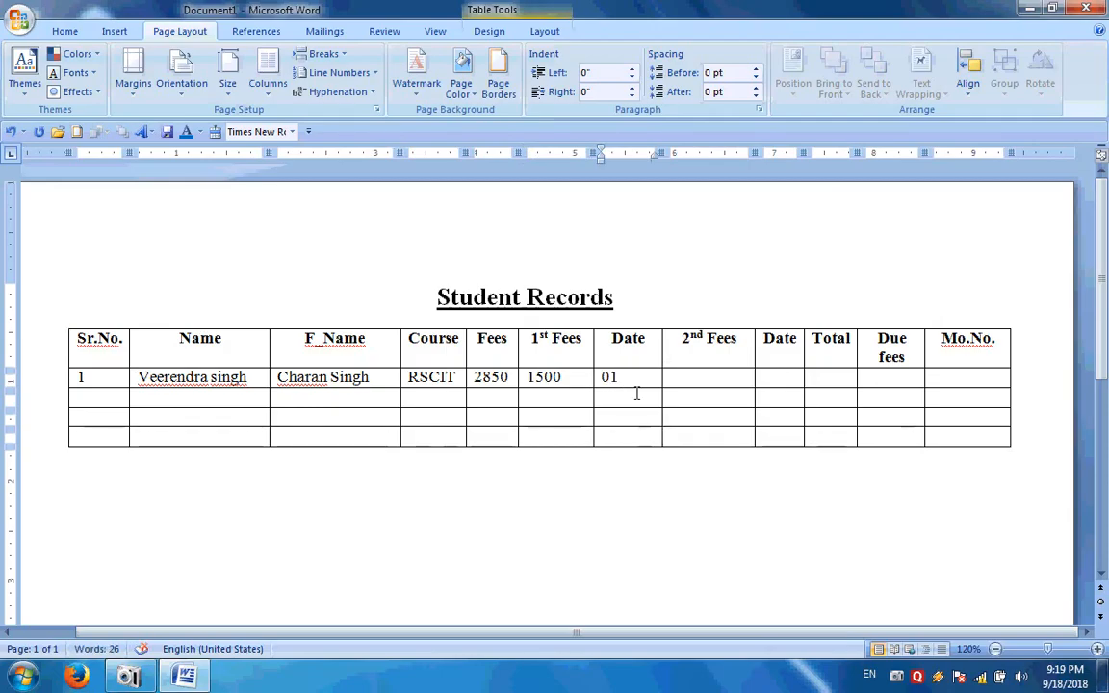
{"action": "type", "text": "/01/18"}
{"action": "key", "text": "Tab"}
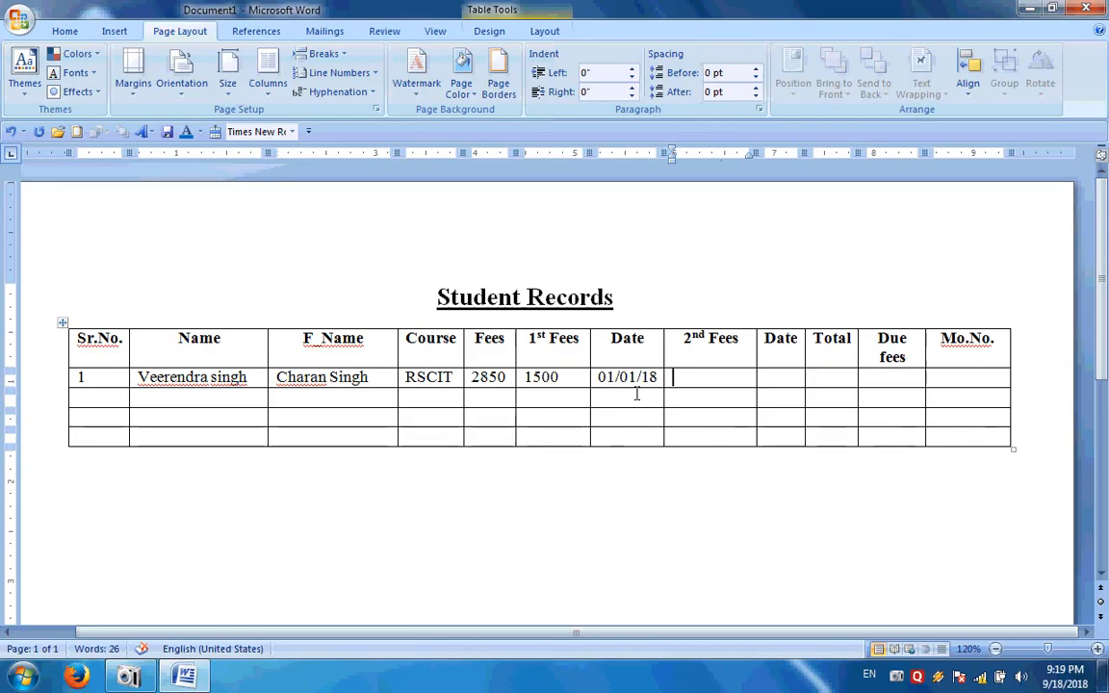
{"action": "type", "text": "850"}
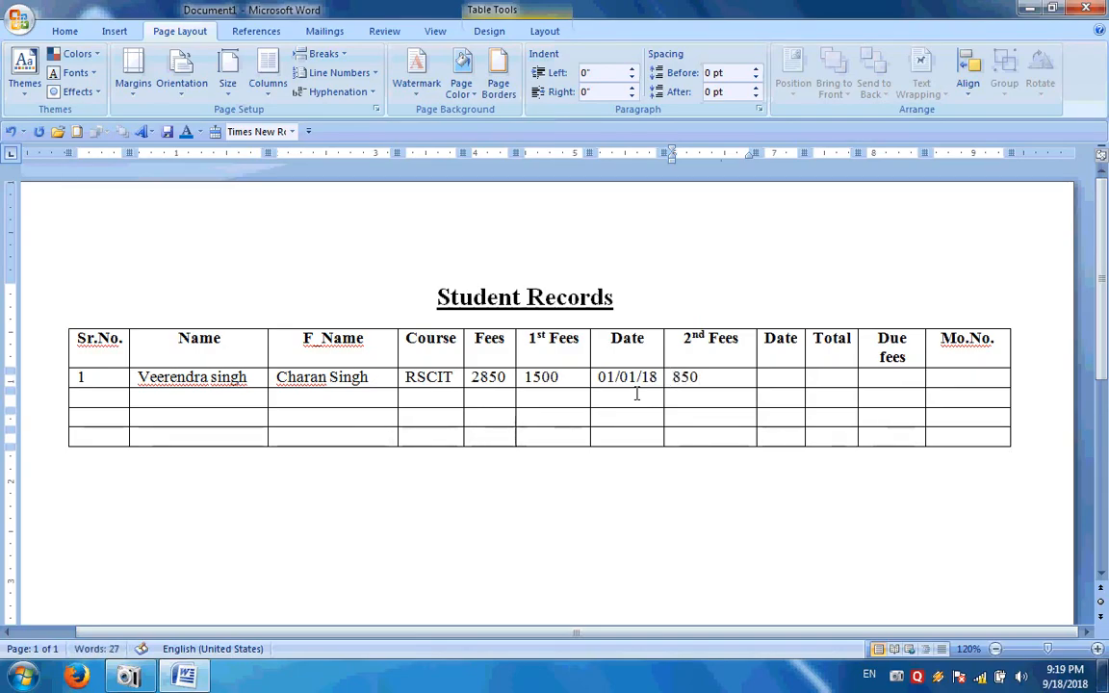
{"action": "key", "text": "Tab"}
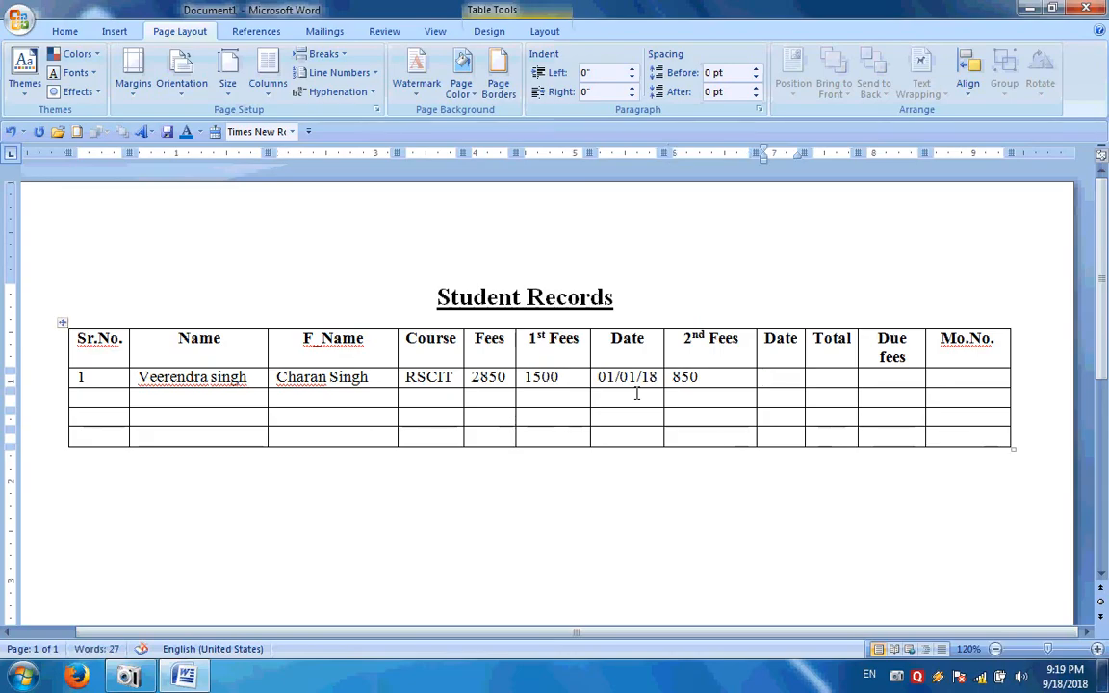
Narrow the 2nd Fees column and fill in Date 02/02/18, Total 2350, Due fees 500 and the mobile number
{"action": "left_click_drag", "start_coordinate": [761, 154], "coordinate": [744, 154]}
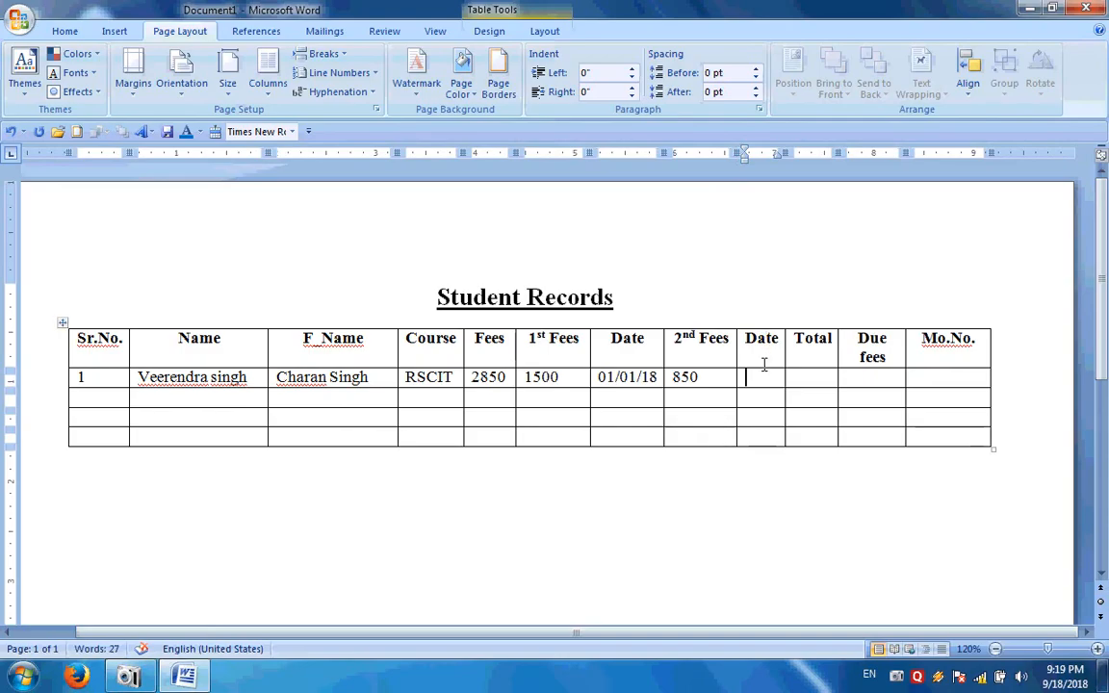
{"action": "type", "text": "02/02/"}
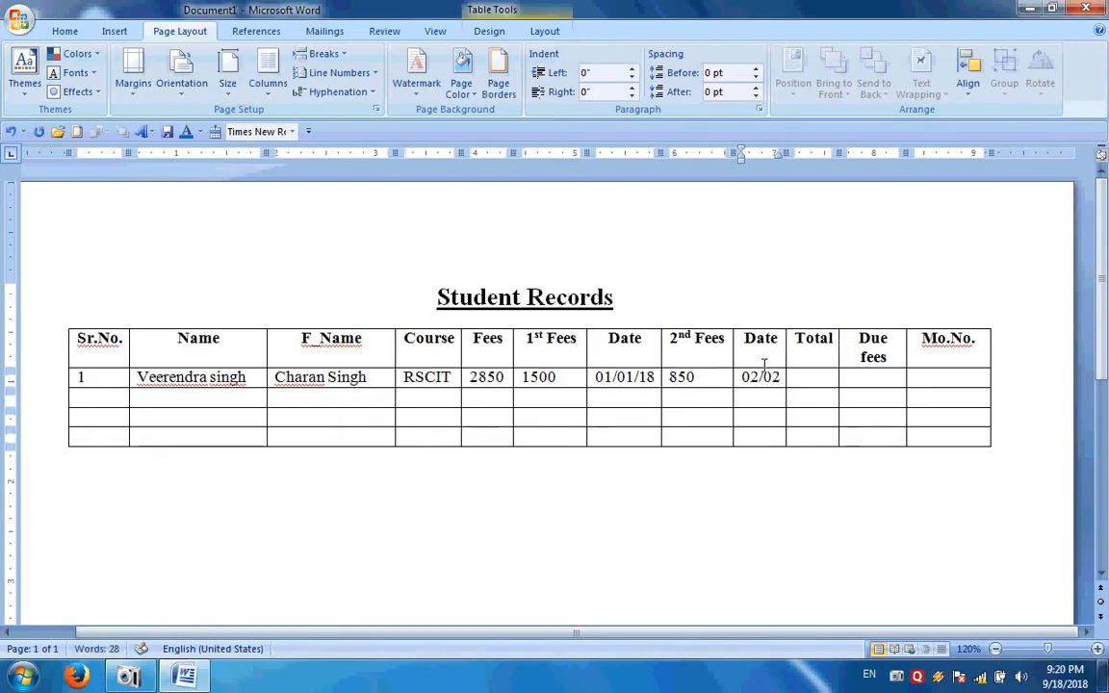
{"action": "type", "text": "18"}
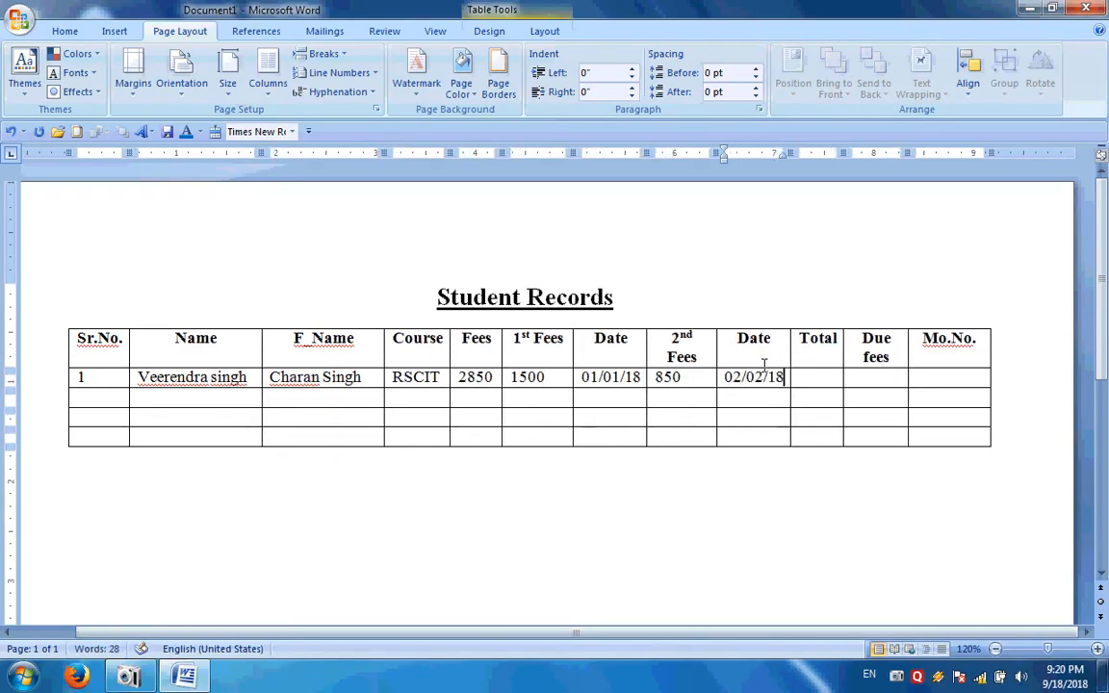
{"action": "key", "text": "Tab"}
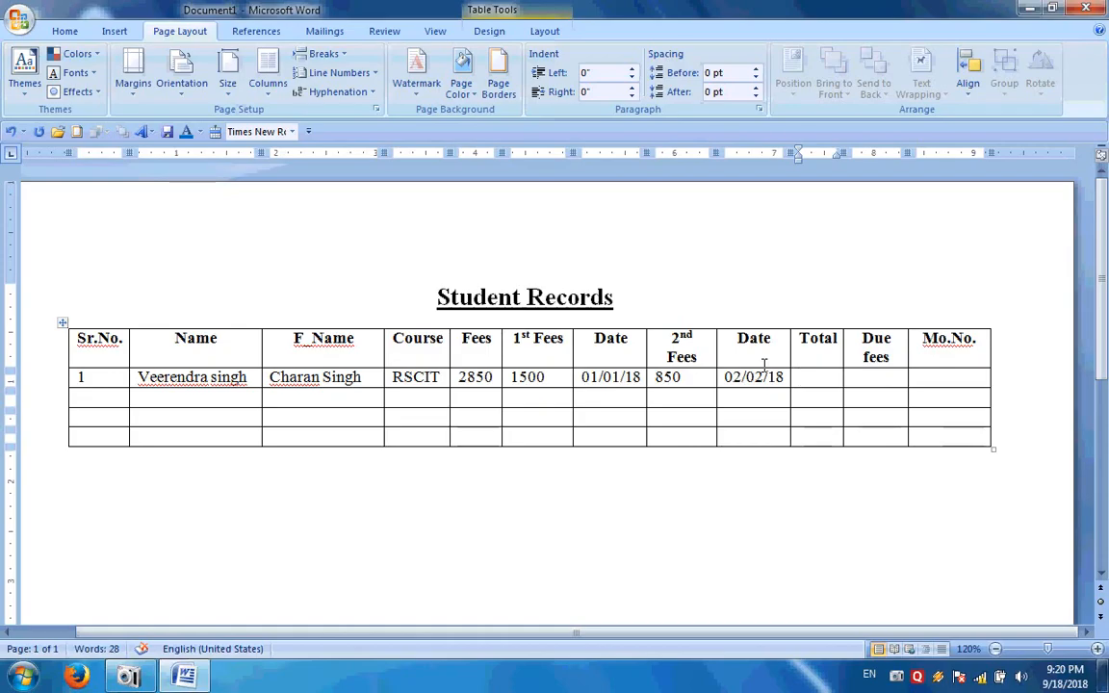
{"action": "type", "text": "23"}
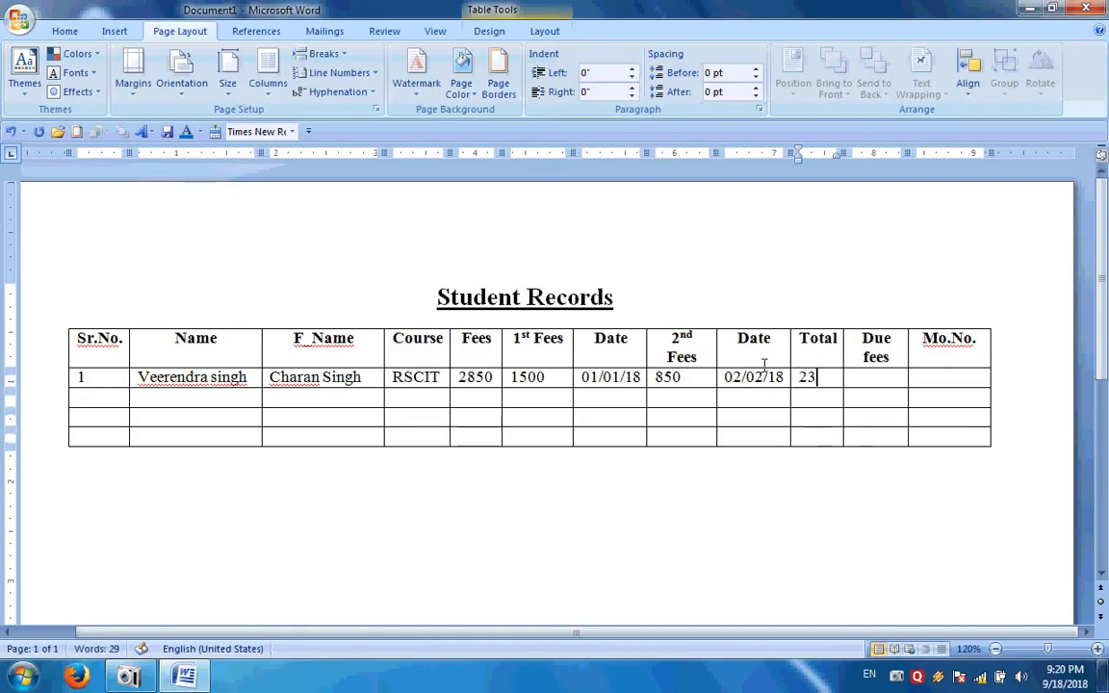
{"action": "type", "text": "50"}
{"action": "key", "text": "Tab"}
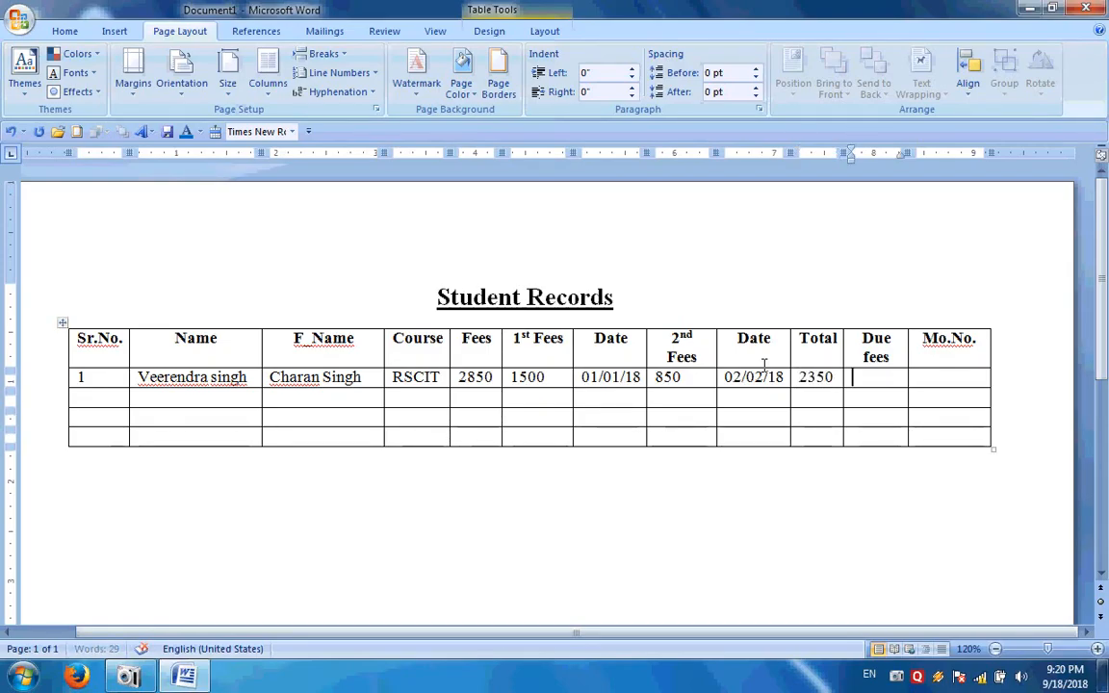
{"action": "type", "text": "500"}
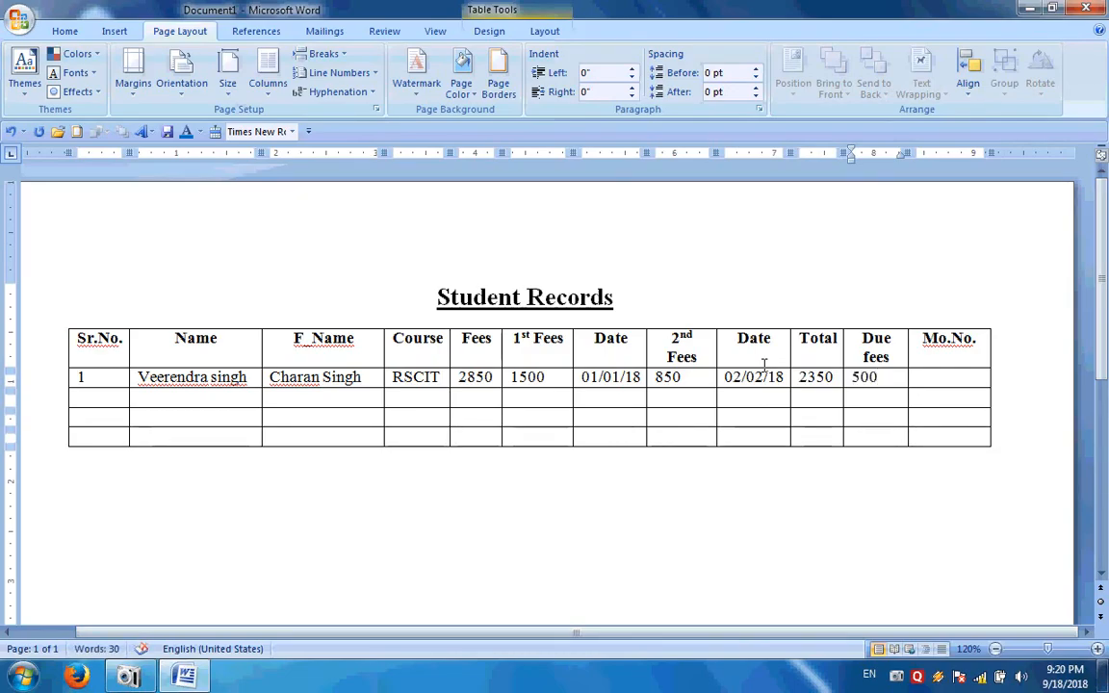
{"action": "key", "text": "Tab"}
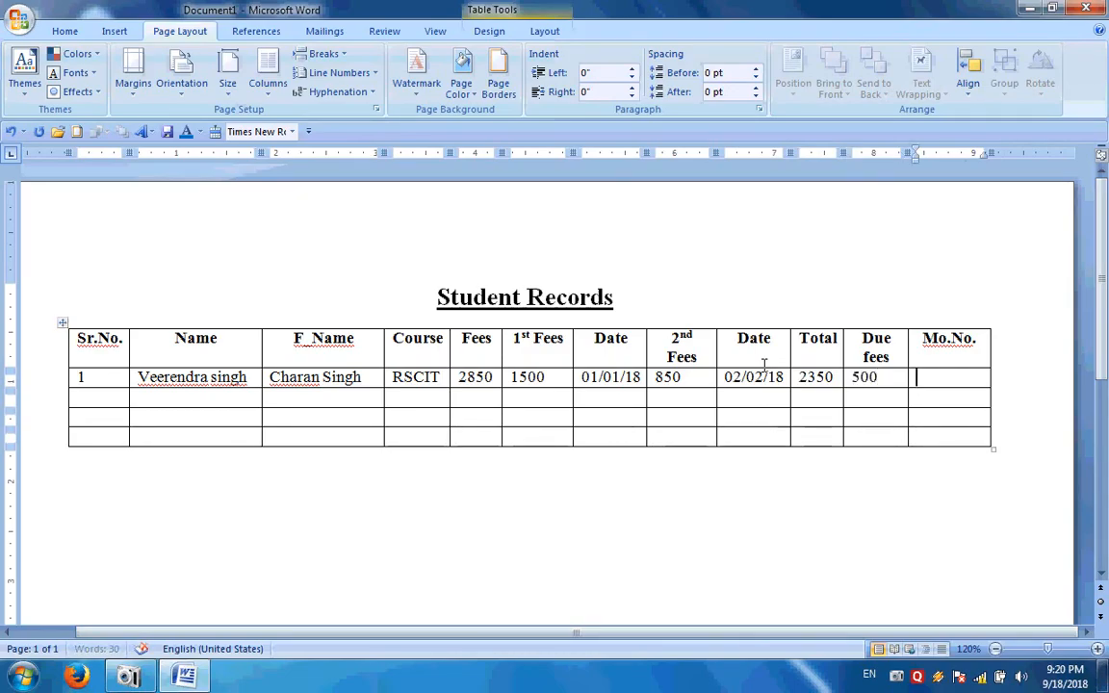
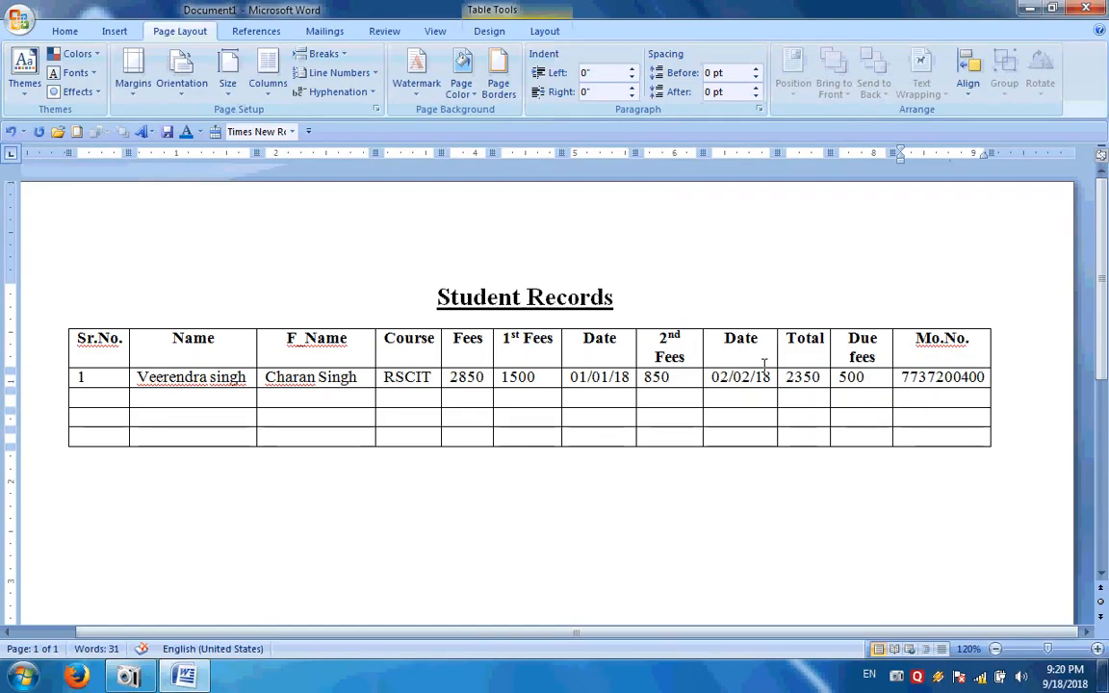
Number the second row 2 and Tab past the last cell to append empty rows
{"action": "key", "text": "Tab"}
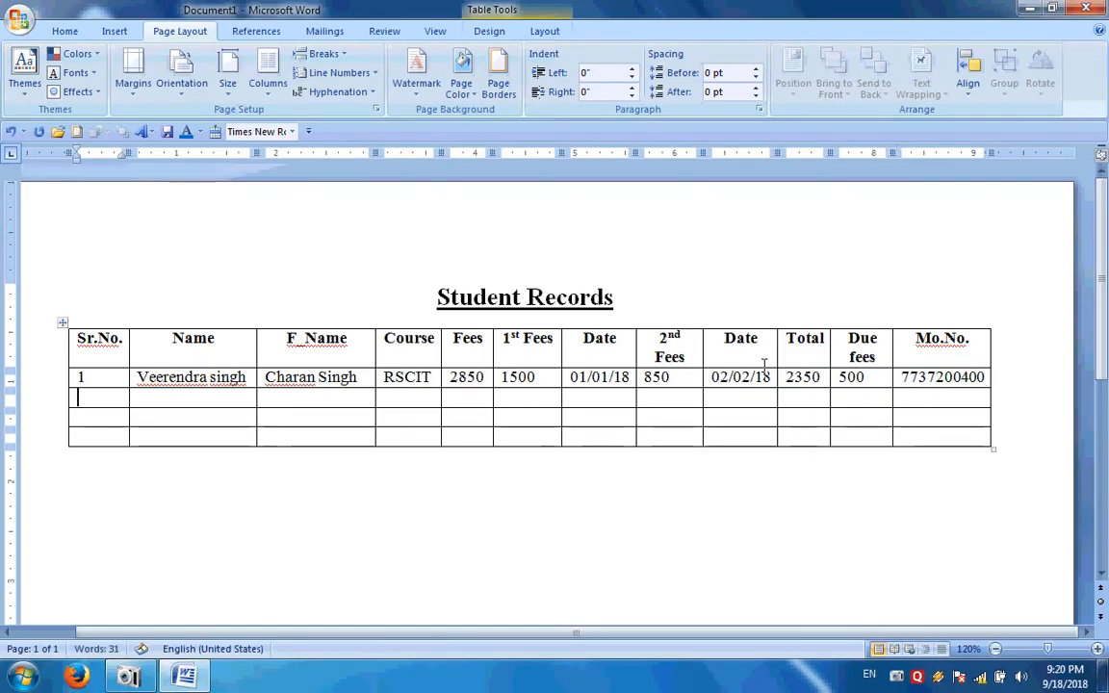
{"action": "type", "text": "2"}
{"action": "key", "text": "Tab"}
{"action": "key", "text": "Tab"}
{"action": "key", "text": "Tab"}
{"action": "key", "text": "Tab"}
{"action": "key", "text": "Tab"}
{"action": "key", "text": "Tab"}
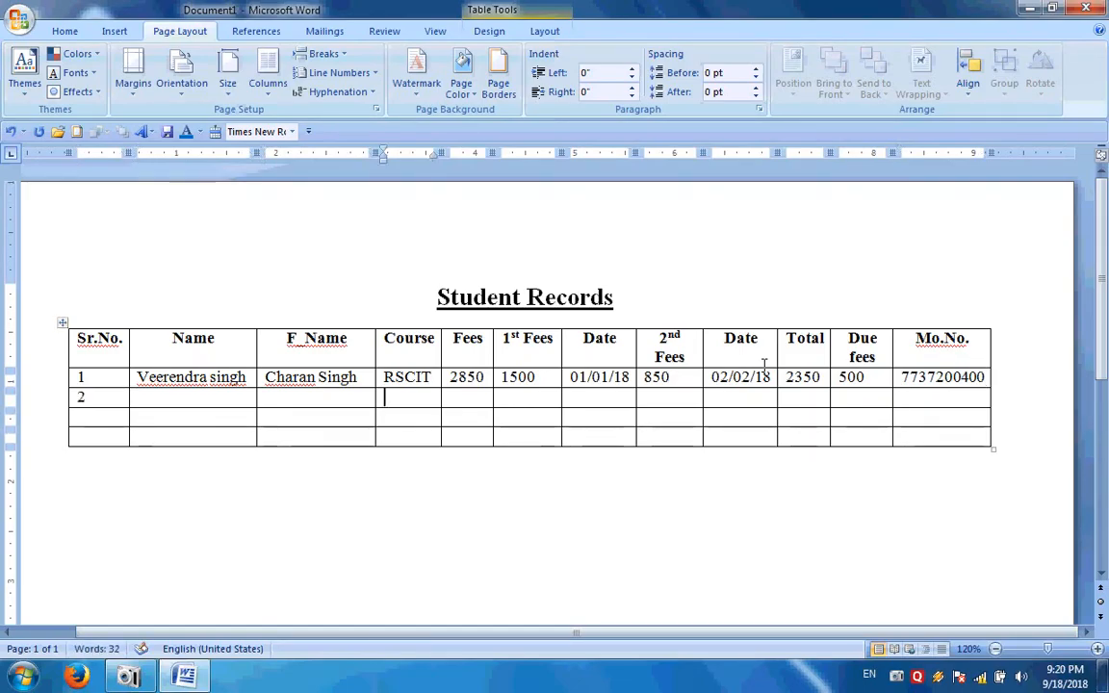
{"action": "key", "text": "Tab"}
{"action": "key", "text": "Tab"}
{"action": "key", "text": "Tab"}
{"action": "key", "text": "Tab"}
{"action": "key", "text": "Tab"}
{"action": "key", "text": "Tab"}
{"action": "key", "text": "Tab"}
{"action": "key", "text": "Tab"}
{"action": "key", "text": "Tab"}
{"action": "key", "text": "Tab"}
{"action": "key", "text": "Tab"}
{"action": "key", "text": "Tab"}
{"action": "key", "text": "Tab"}
{"action": "key", "text": "Tab"}
{"action": "key", "text": "Tab"}
{"action": "key", "text": "Tab"}
{"action": "key", "text": "Tab"}
{"action": "key", "text": "Tab"}
{"action": "key", "text": "Tab"}
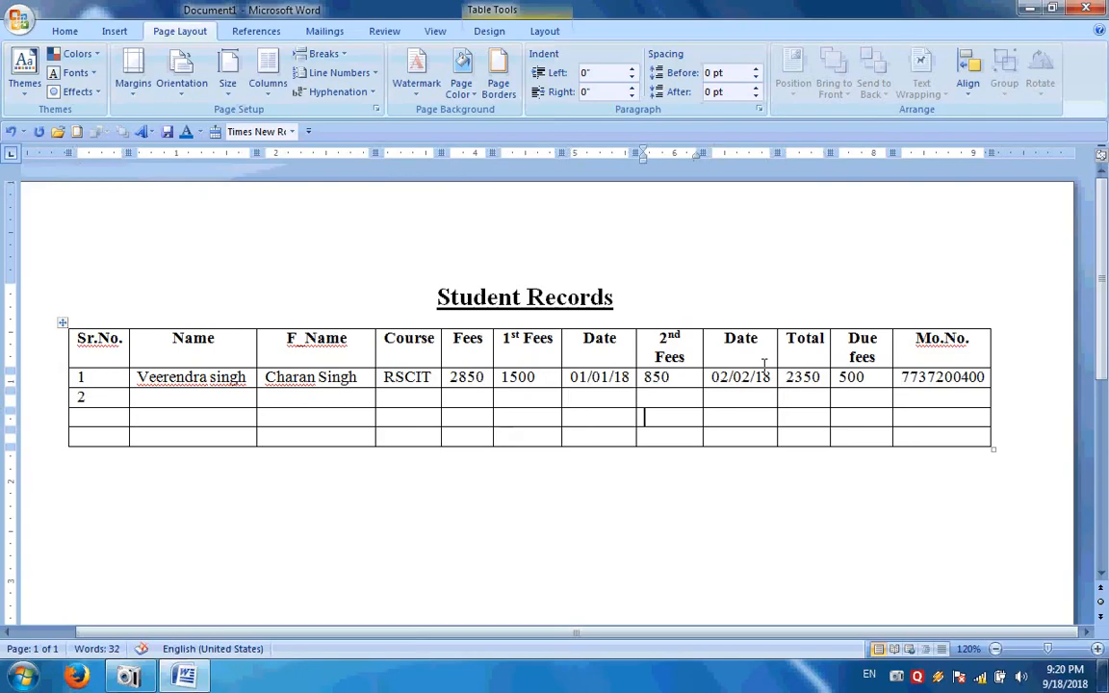
{"action": "key", "text": "Tab"}
{"action": "key", "text": "Tab"}
{"action": "key", "text": "Tab"}
{"action": "key", "text": "Tab"}
{"action": "key", "text": "Tab"}
{"action": "key", "text": "Tab"}
{"action": "key", "text": "Tab"}
{"action": "key", "text": "Tab"}
{"action": "key", "text": "Tab"}
{"action": "key", "text": "Tab"}
{"action": "key", "text": "Tab"}
{"action": "key", "text": "Tab"}
{"action": "key", "text": "Tab"}
{"action": "key", "text": "Tab"}
{"action": "key", "text": "Tab"}
{"action": "key", "text": "Tab"}
{"action": "key", "text": "Tab"}
{"action": "key", "text": "Tab"}
{"action": "key", "text": "Tab"}
{"action": "key", "text": "Tab"}
{"action": "key", "text": "Tab"}
{"action": "key", "text": "Tab"}
{"action": "key", "text": "Tab"}
{"action": "key", "text": "Tab"}
{"action": "key", "text": "Tab"}
{"action": "key", "text": "Tab"}
{"action": "key", "text": "Tab"}
{"action": "key", "text": "Tab"}
{"action": "key", "text": "Tab"}
{"action": "key", "text": "Tab"}
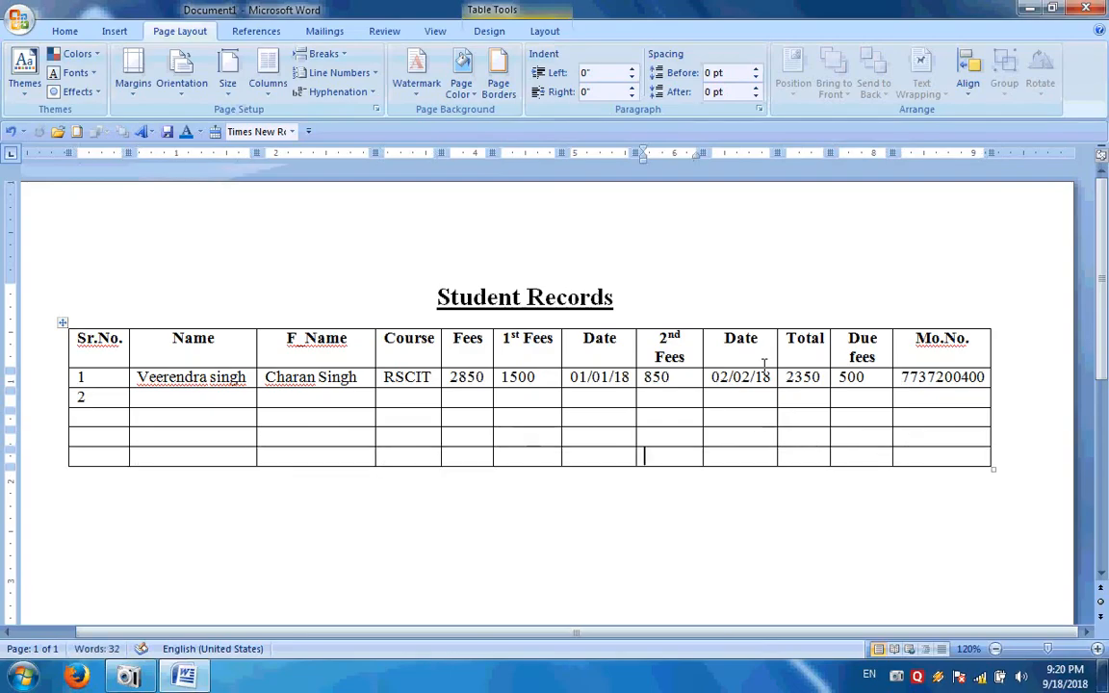
{"action": "key", "text": "Tab"}
{"action": "key", "text": "Tab"}
{"action": "key", "text": "Tab"}
{"action": "key", "text": "Tab"}
{"action": "key", "text": "Tab"}
{"action": "key", "text": "Tab"}
{"action": "key", "text": "Tab"}
{"action": "key", "text": "Tab"}
{"action": "key", "text": "Tab"}
{"action": "key", "text": "Tab"}
{"action": "key", "text": "Tab"}
{"action": "key", "text": "Tab"}
{"action": "key", "text": "Tab"}
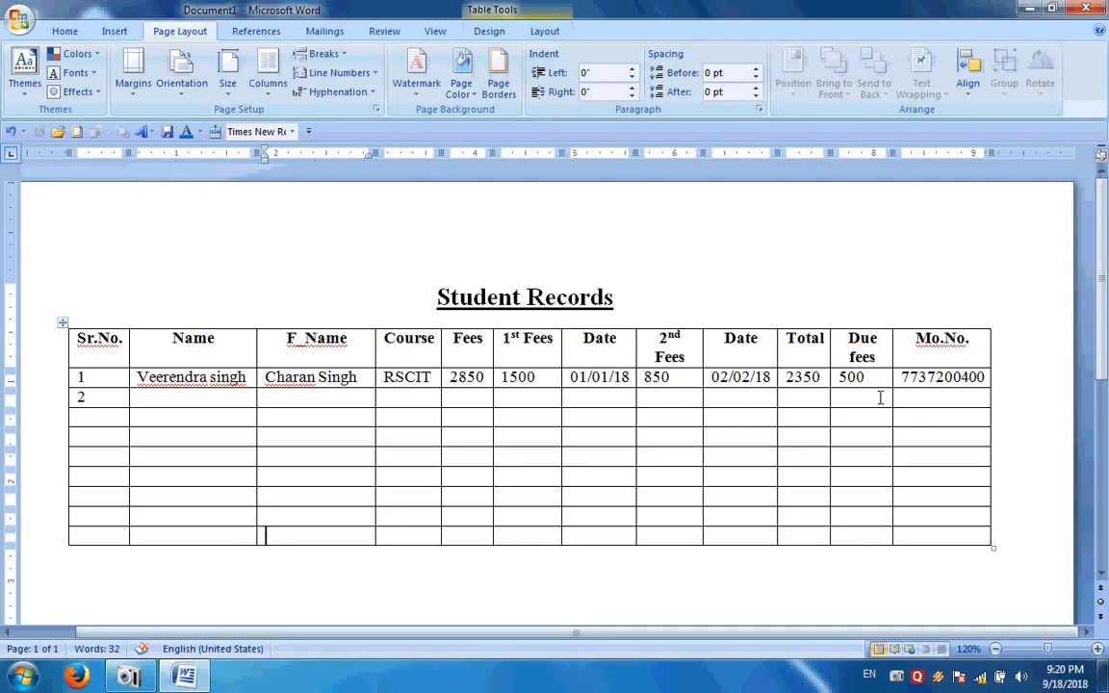
Widen the 2nd Fees and Due fees columns so their headers fit on one line, then select the header row
{"action": "left_click_drag", "start_coordinate": [635, 152], "coordinate": [724, 152]}
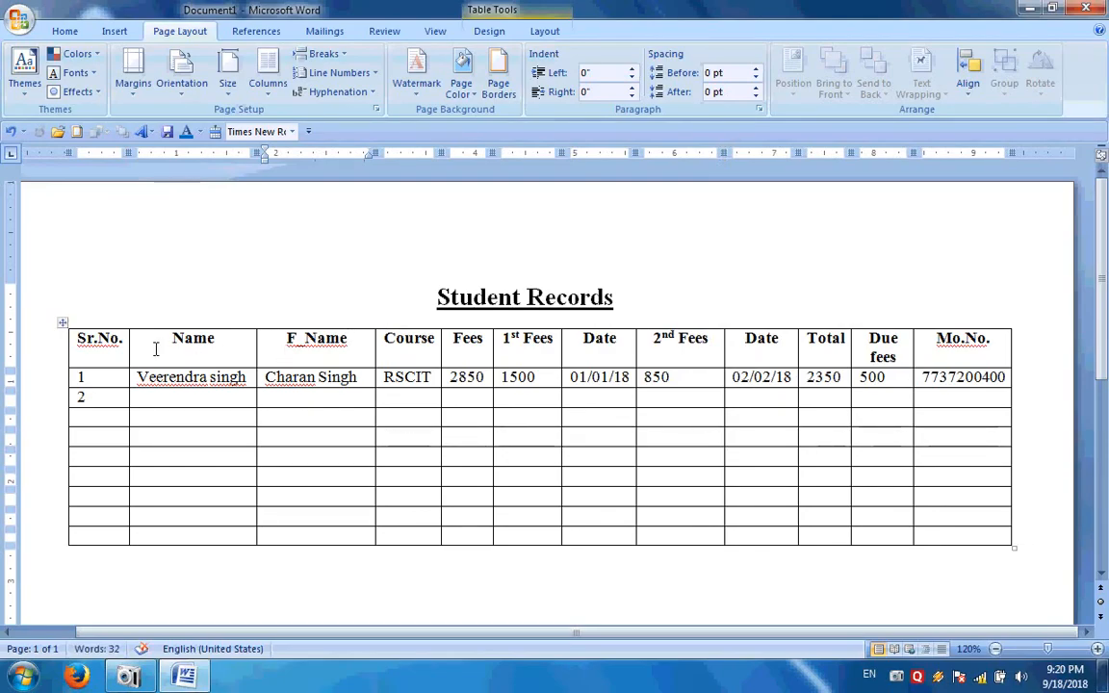
{"action": "left_click_drag", "start_coordinate": [911, 156], "coordinate": [927, 154]}
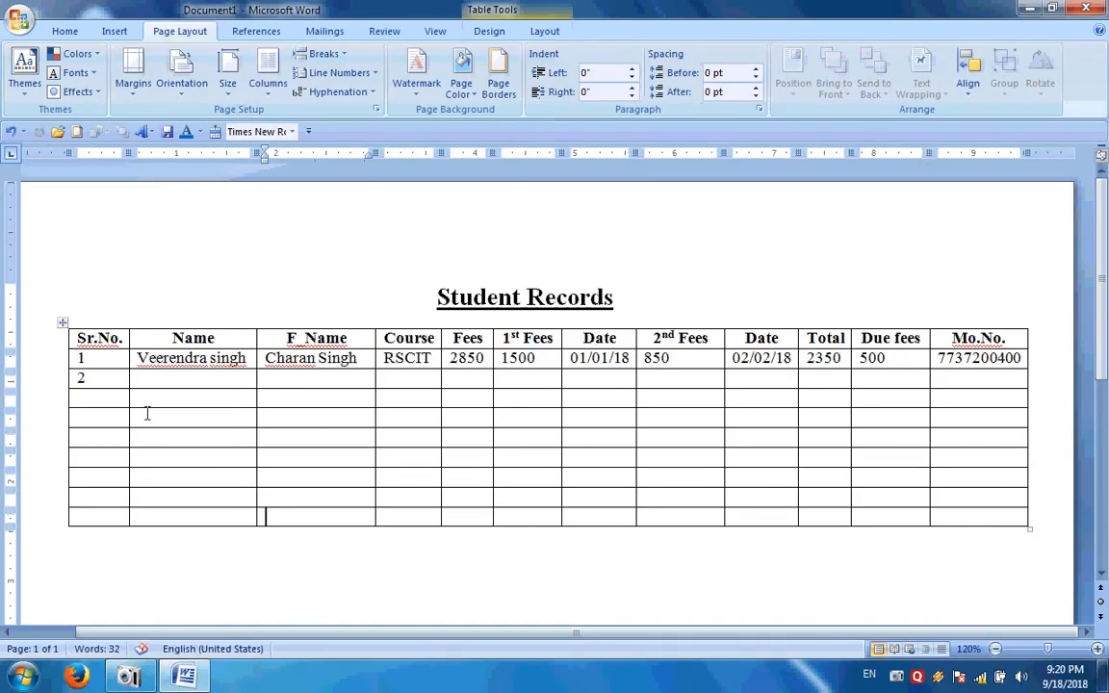
{"action": "left_click_drag", "start_coordinate": [81, 338], "coordinate": [960, 334]}
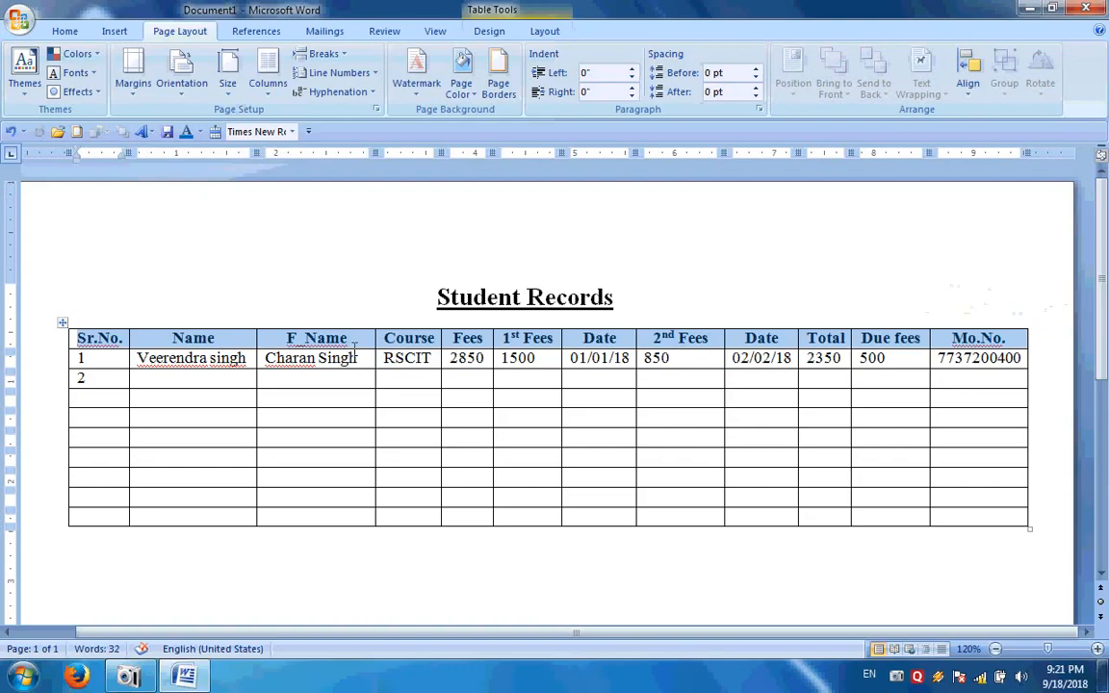
Shade the selected header row Orange, Accent 6, Lighter 40%
{"action": "left_click", "coordinate": [492, 35]}
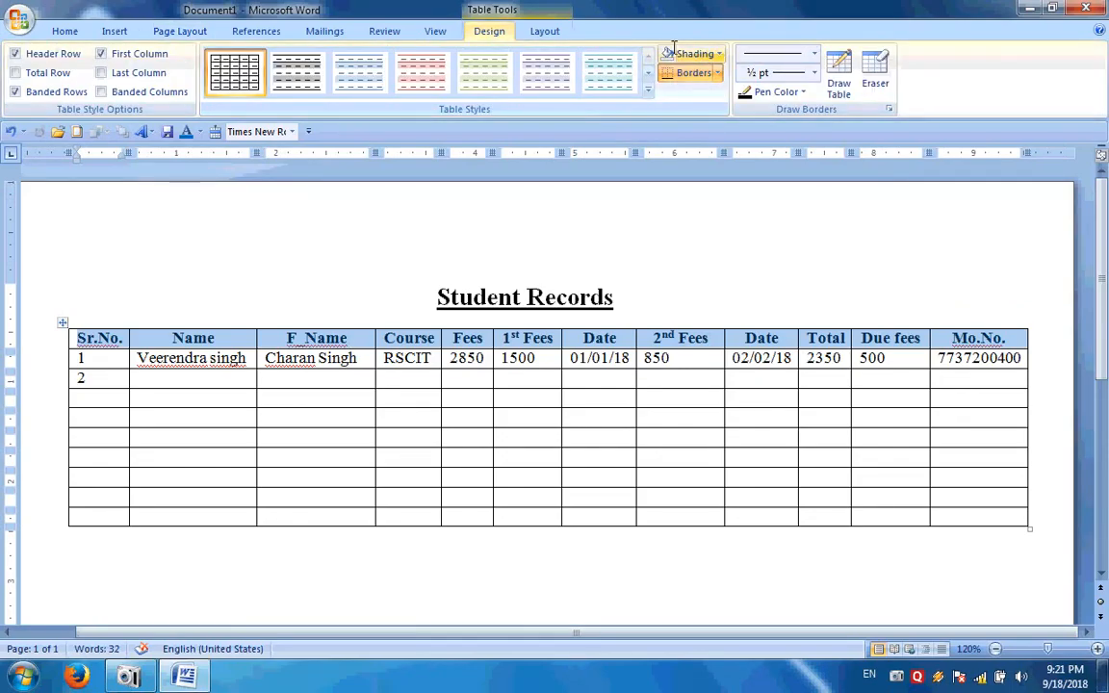
{"action": "left_click", "coordinate": [719, 54]}
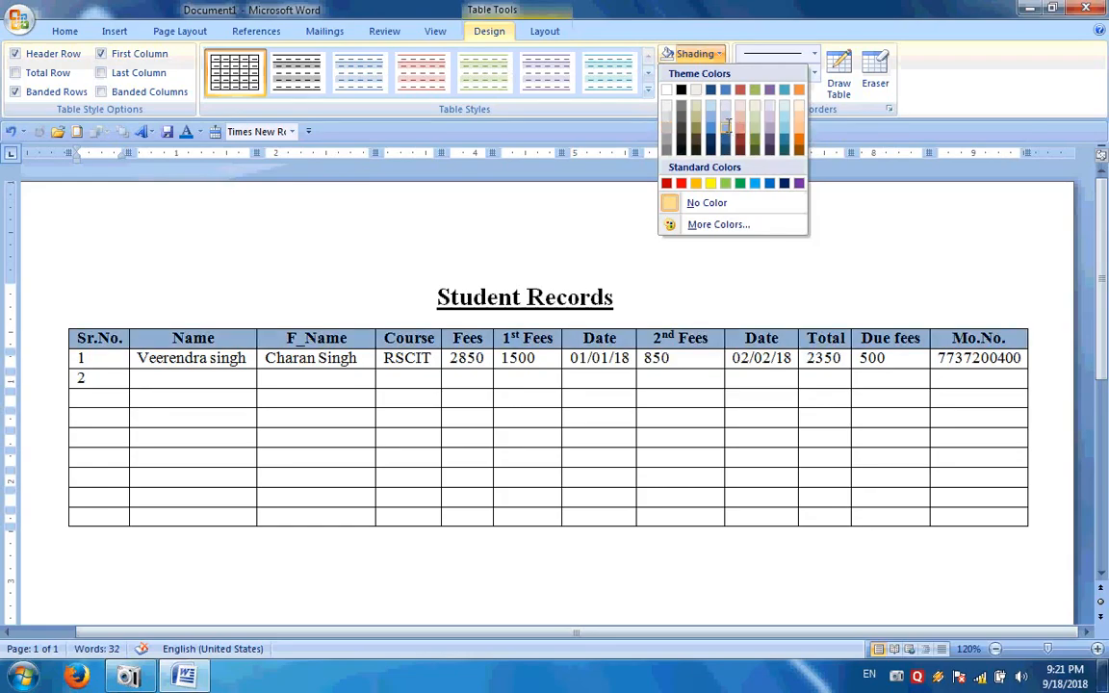
{"action": "left_click", "coordinate": [798, 123]}
{"action": "left_click", "coordinate": [663, 262]}
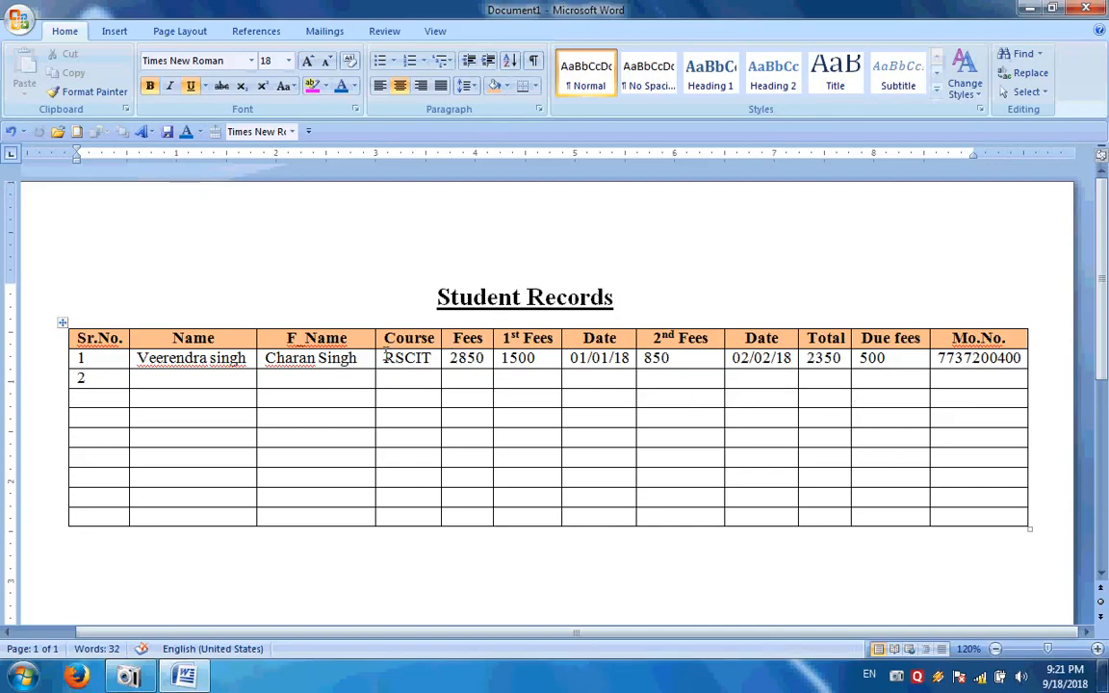
Put the caret in row 2's 1st Fees cell and bring up the Table Tools Layout, then Design, commands
{"action": "scroll", "coordinate": [896, 583], "scroll_direction": "down", "scroll_amount": 1}
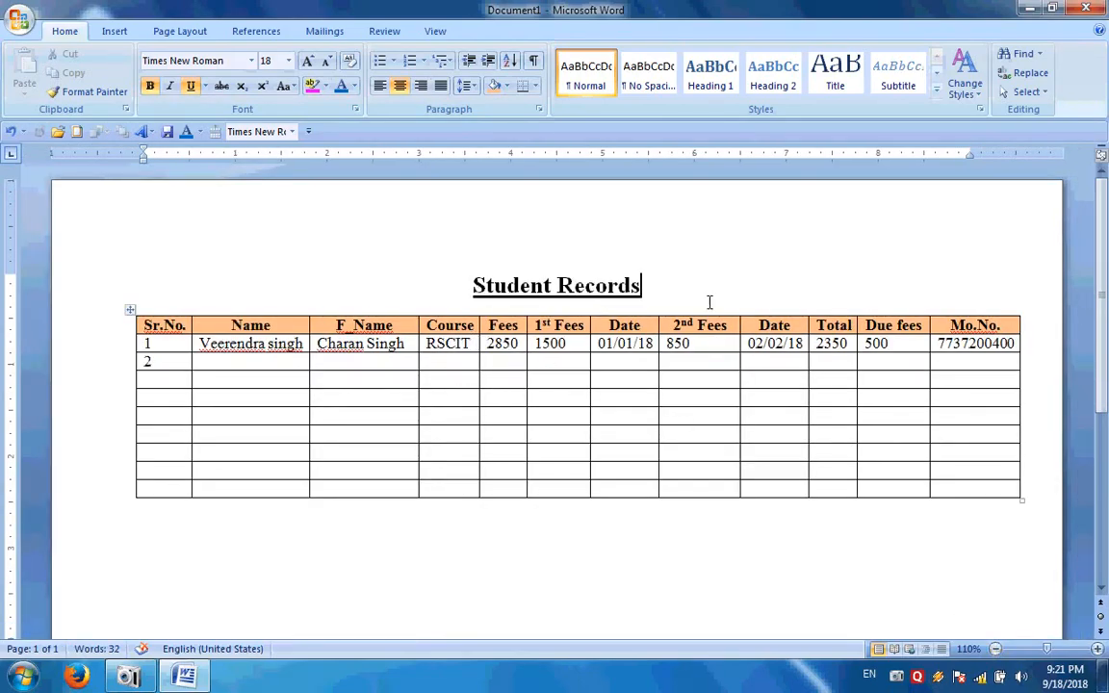
{"action": "scroll", "coordinate": [751, 307], "scroll_direction": "down", "scroll_amount": 2}
{"action": "scroll", "coordinate": [773, 310], "scroll_direction": "up", "scroll_amount": 1}
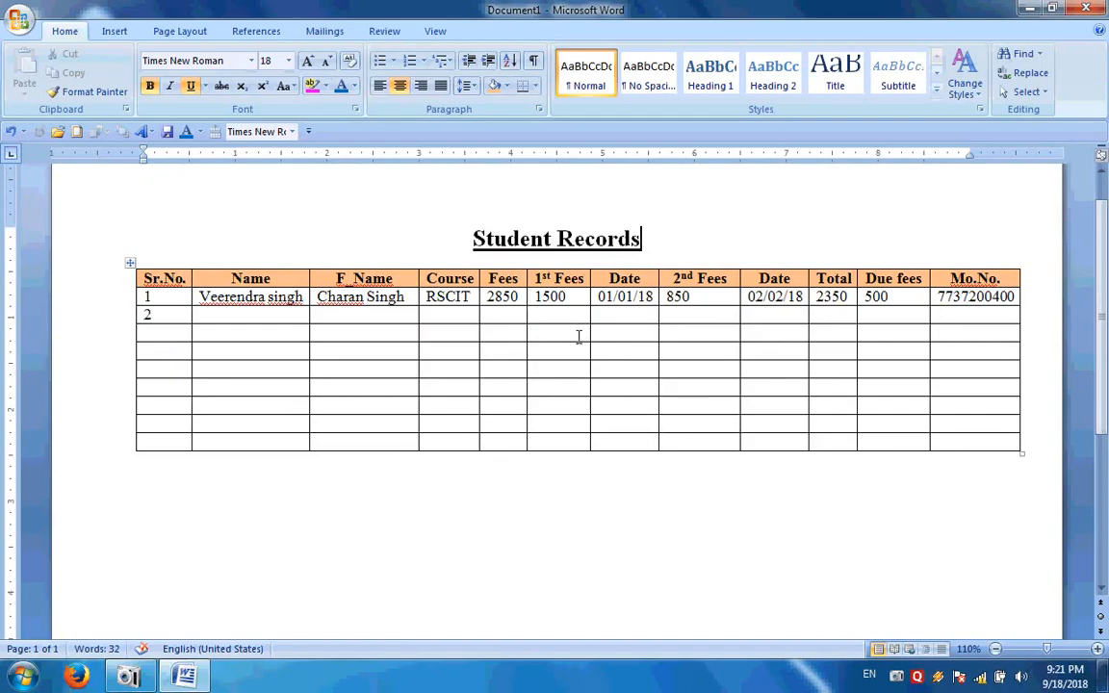
{"action": "left_click", "coordinate": [558, 317]}
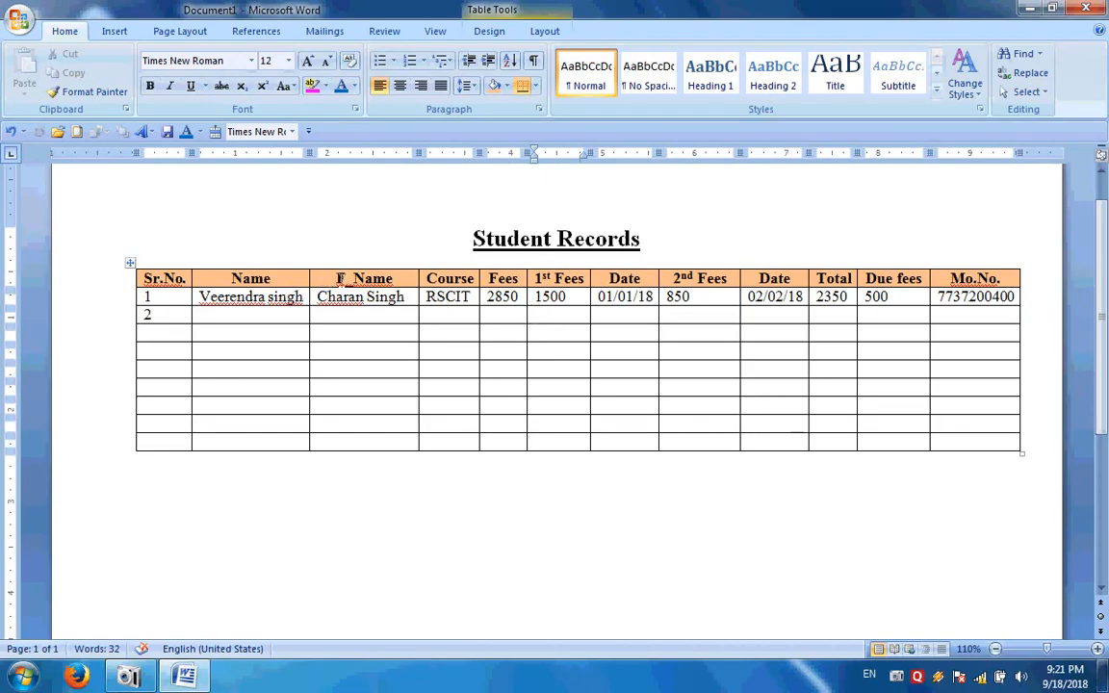
{"action": "left_click", "coordinate": [547, 32]}
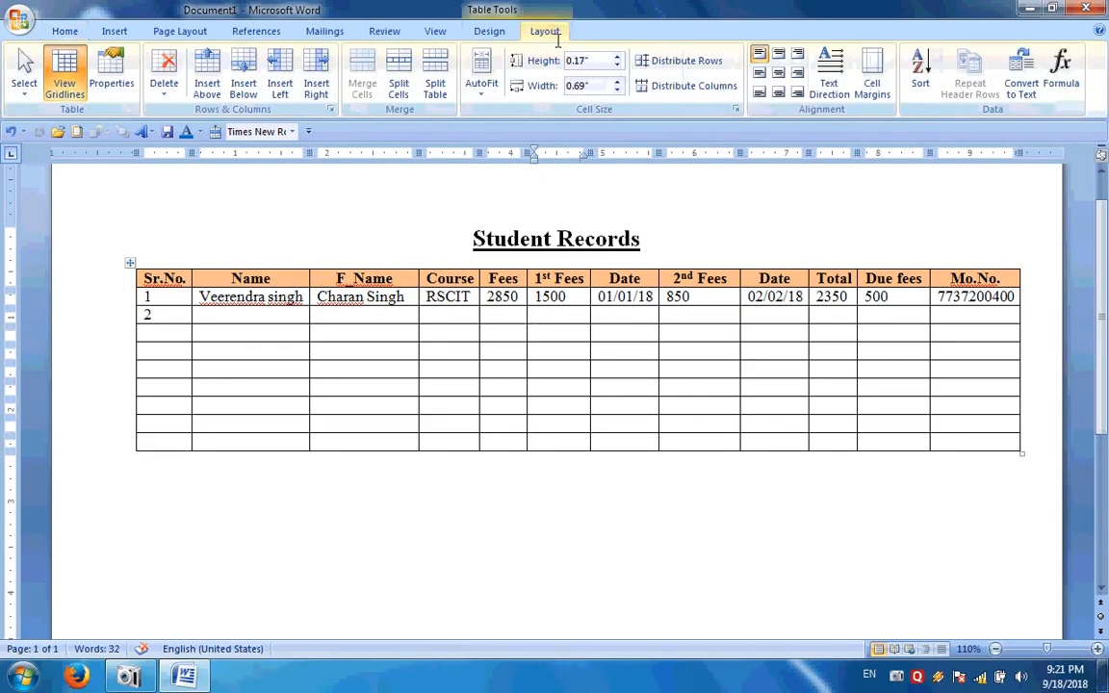
{"action": "left_click", "coordinate": [488, 30]}
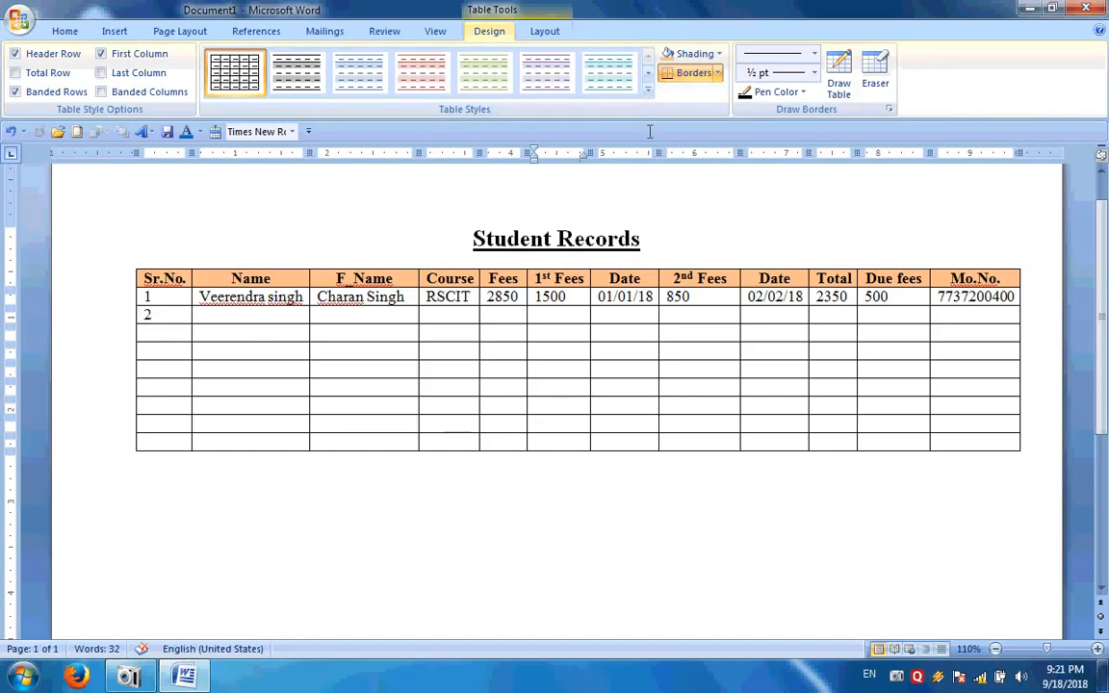
Try the purple banded table style, then apply the light green banded style instead
{"action": "left_click", "coordinate": [649, 92]}
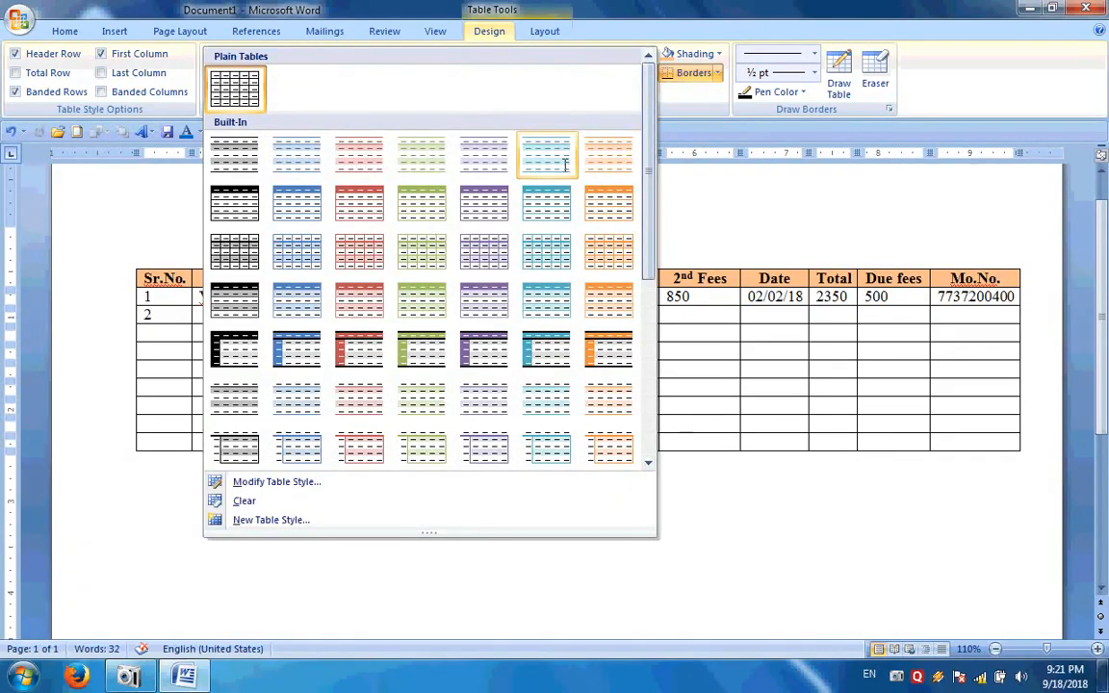
{"action": "left_click", "coordinate": [497, 196]}
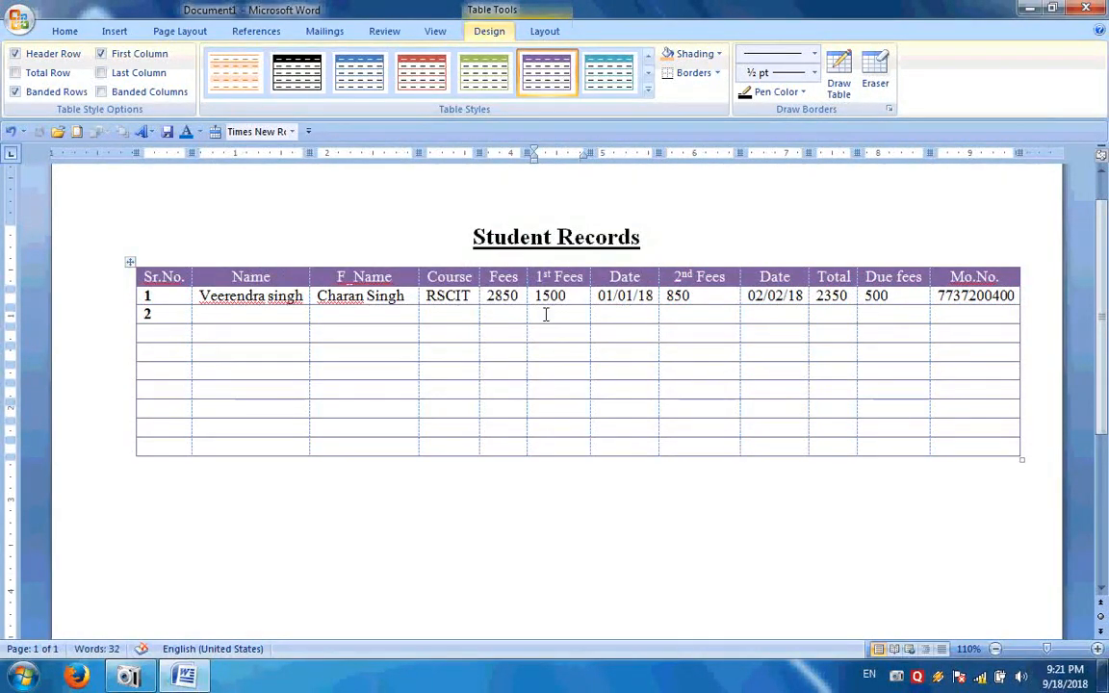
{"action": "left_click", "coordinate": [547, 325]}
{"action": "scroll", "coordinate": [599, 354], "scroll_direction": "down", "scroll_amount": 2}
{"action": "scroll", "coordinate": [599, 354], "scroll_direction": "up", "scroll_amount": 3}
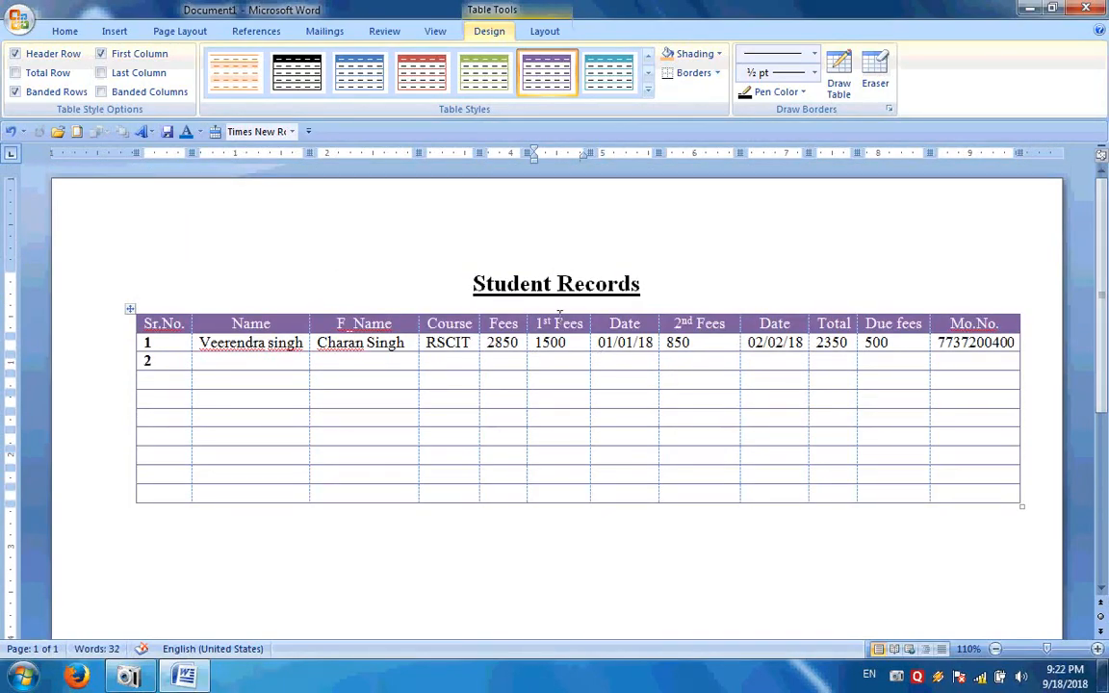
{"action": "left_click", "coordinate": [648, 90]}
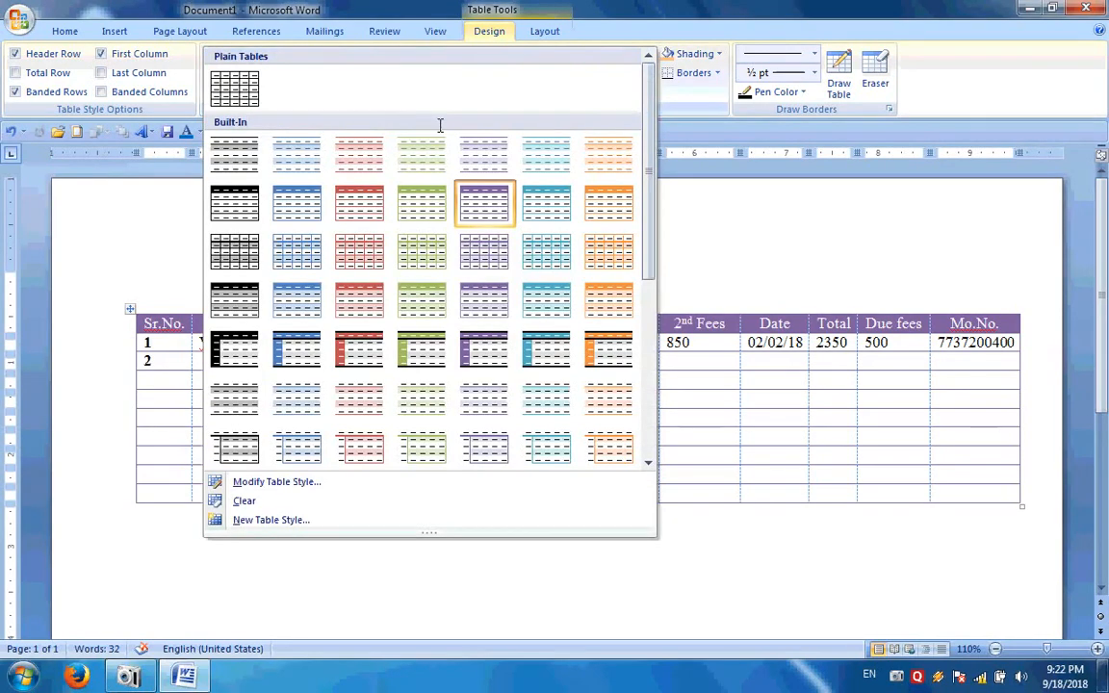
{"action": "left_click", "coordinate": [431, 144]}
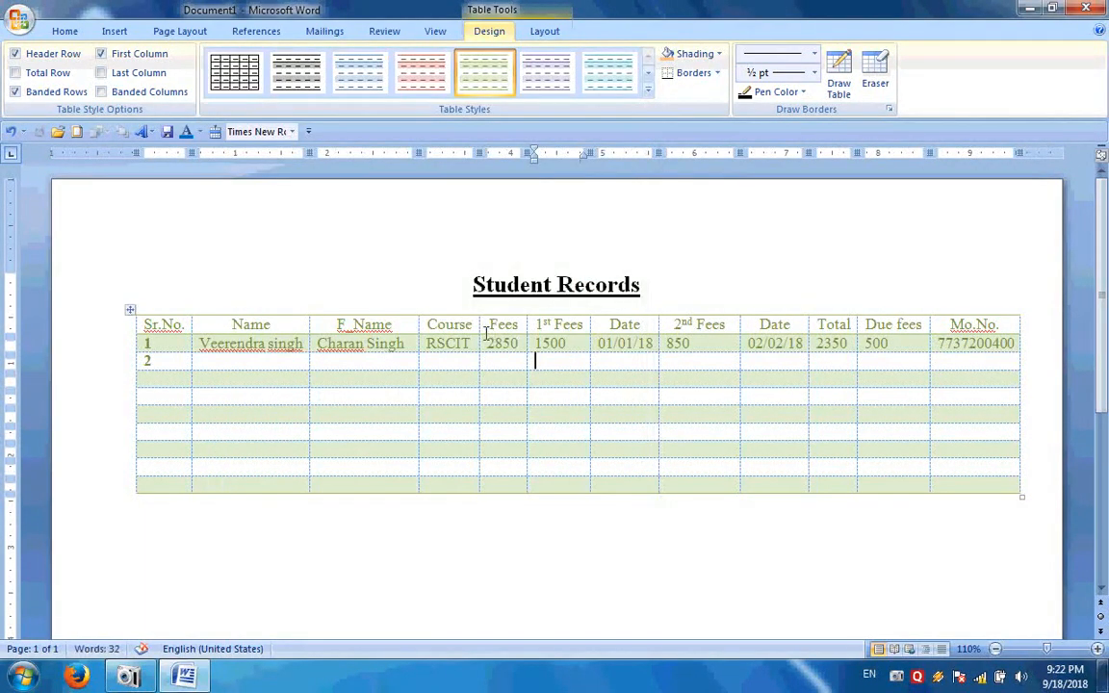
Set the font colour of all the table text to black
{"action": "left_click_drag", "start_coordinate": [152, 325], "coordinate": [982, 486]}
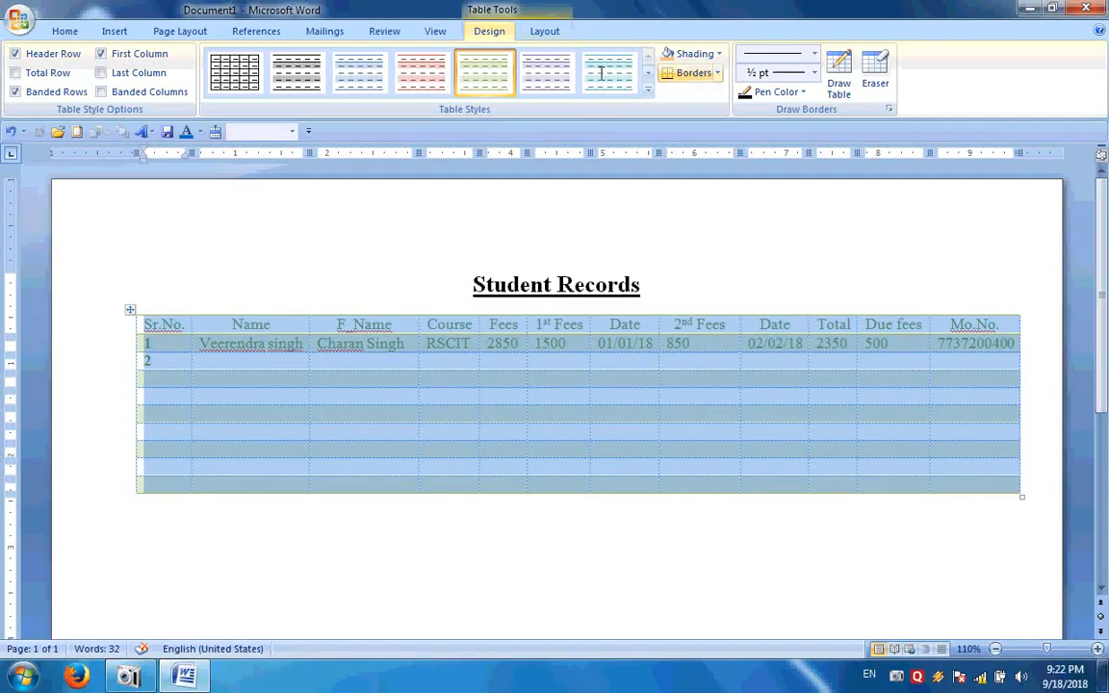
{"action": "left_click", "coordinate": [64, 31]}
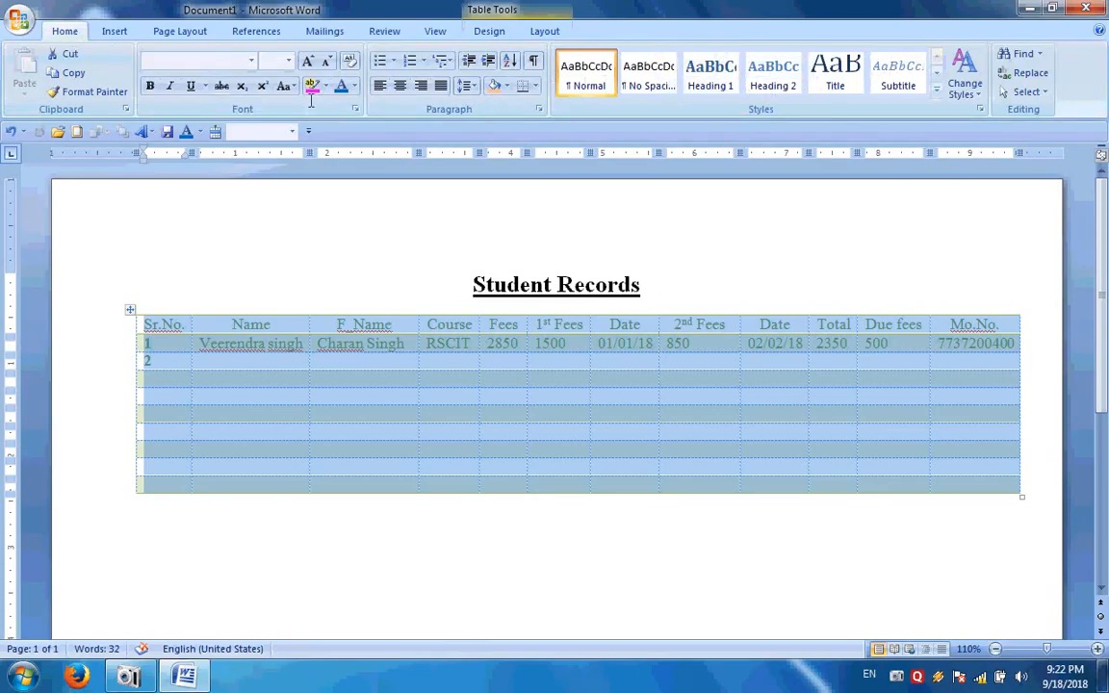
{"action": "left_click", "coordinate": [355, 86]}
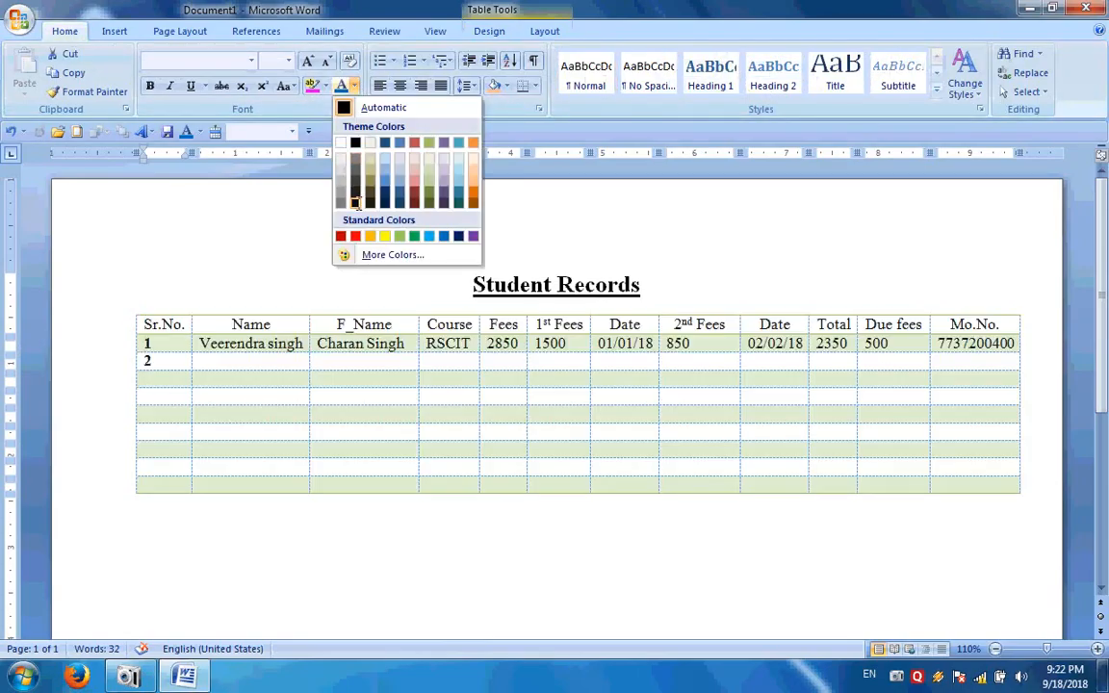
{"action": "left_click", "coordinate": [355, 202]}
{"action": "left_click", "coordinate": [359, 359]}
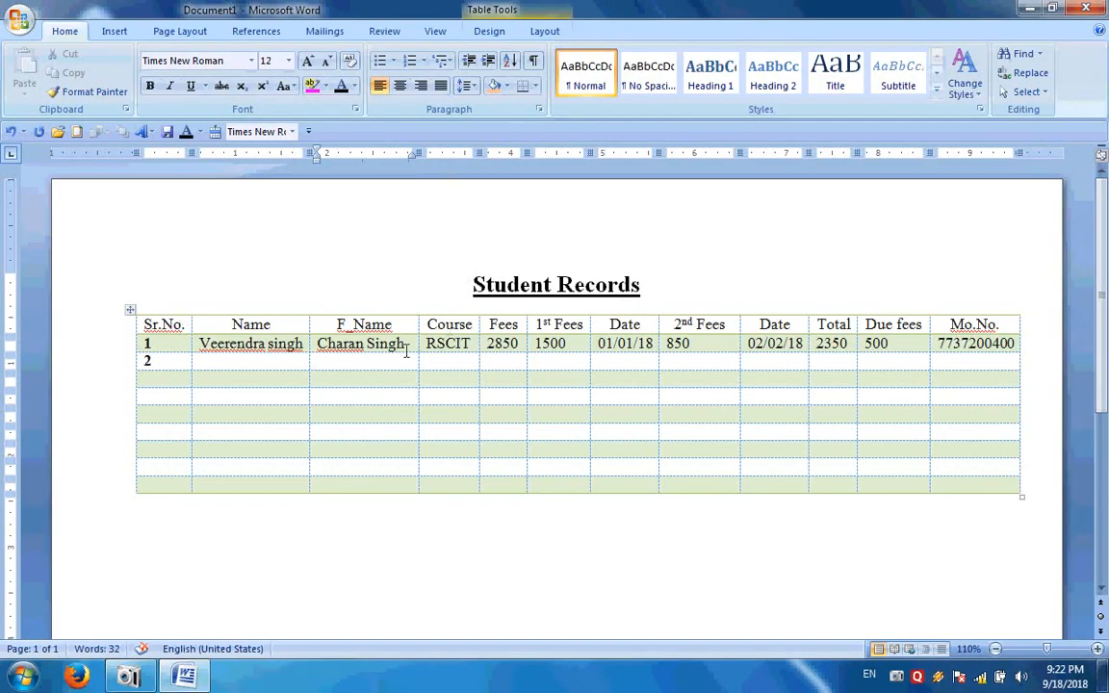
{"action": "left_click", "coordinate": [542, 30]}
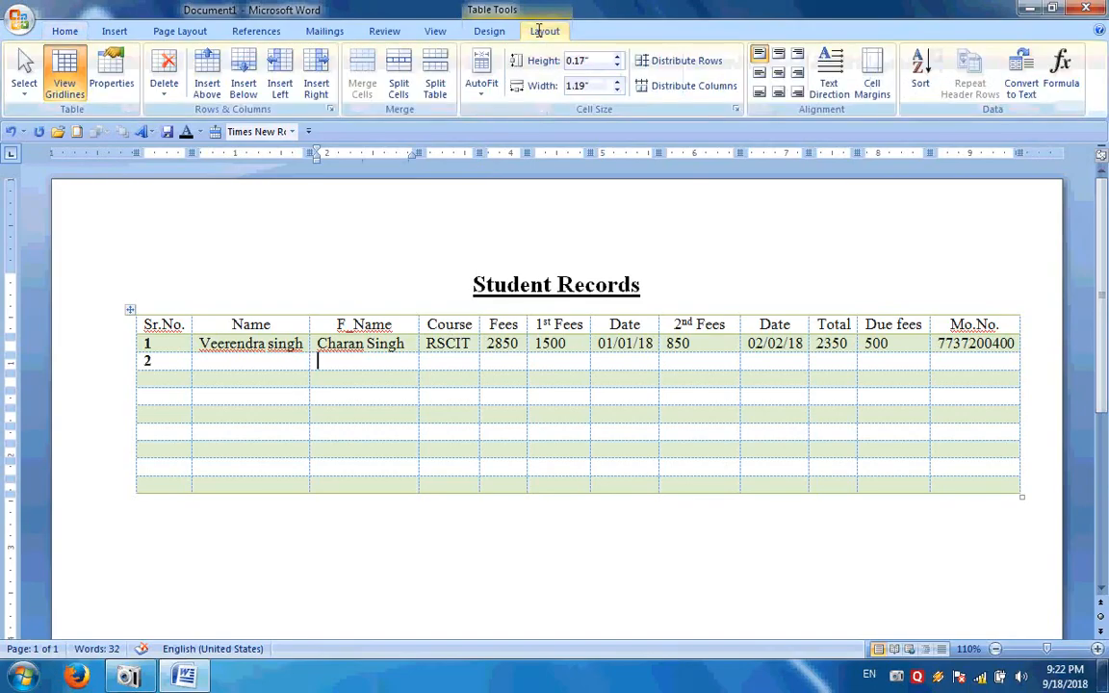
Apply the plain Table Grid style from the Plain Tables group to the table
{"action": "left_click", "coordinate": [489, 31]}
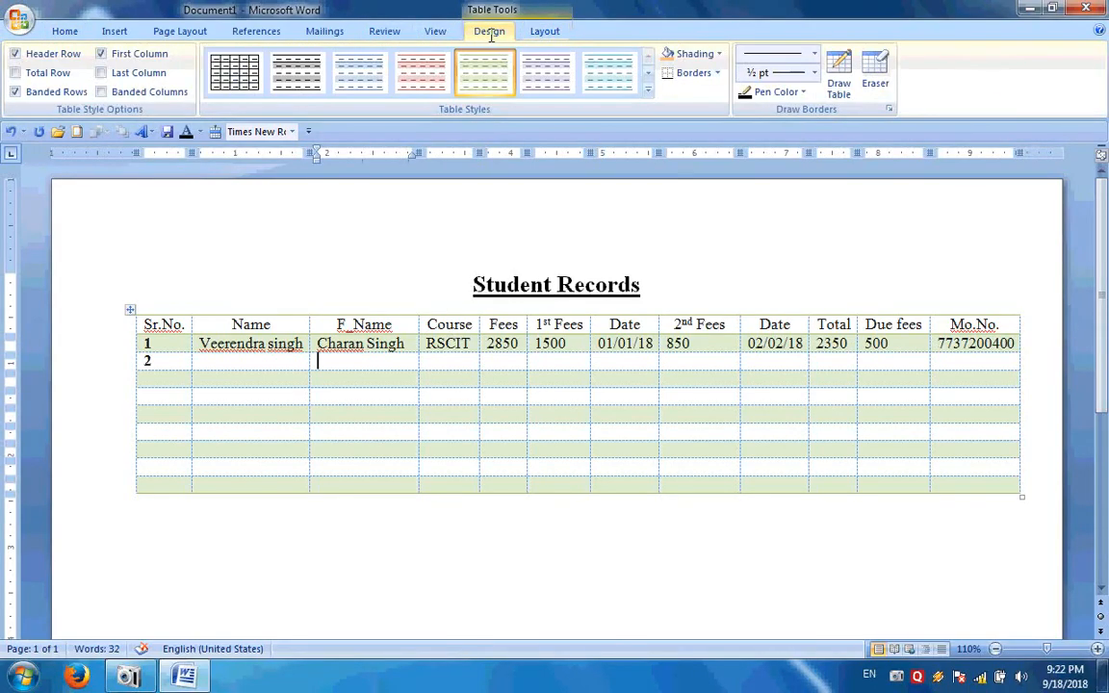
{"action": "left_click", "coordinate": [647, 89]}
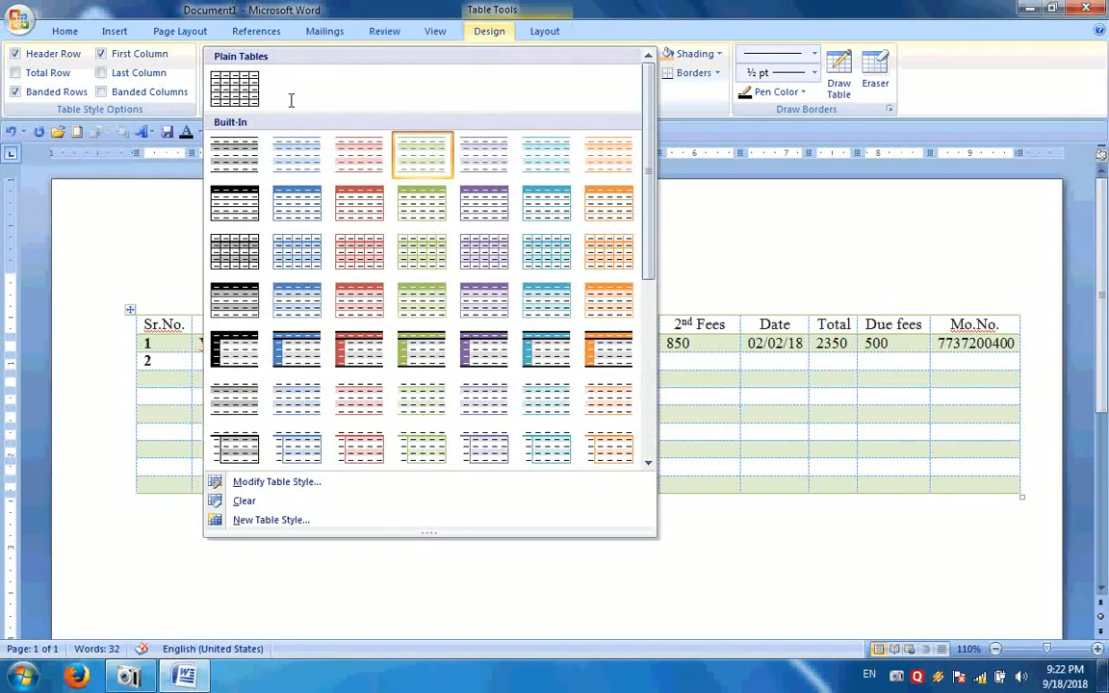
{"action": "left_click", "coordinate": [231, 87]}
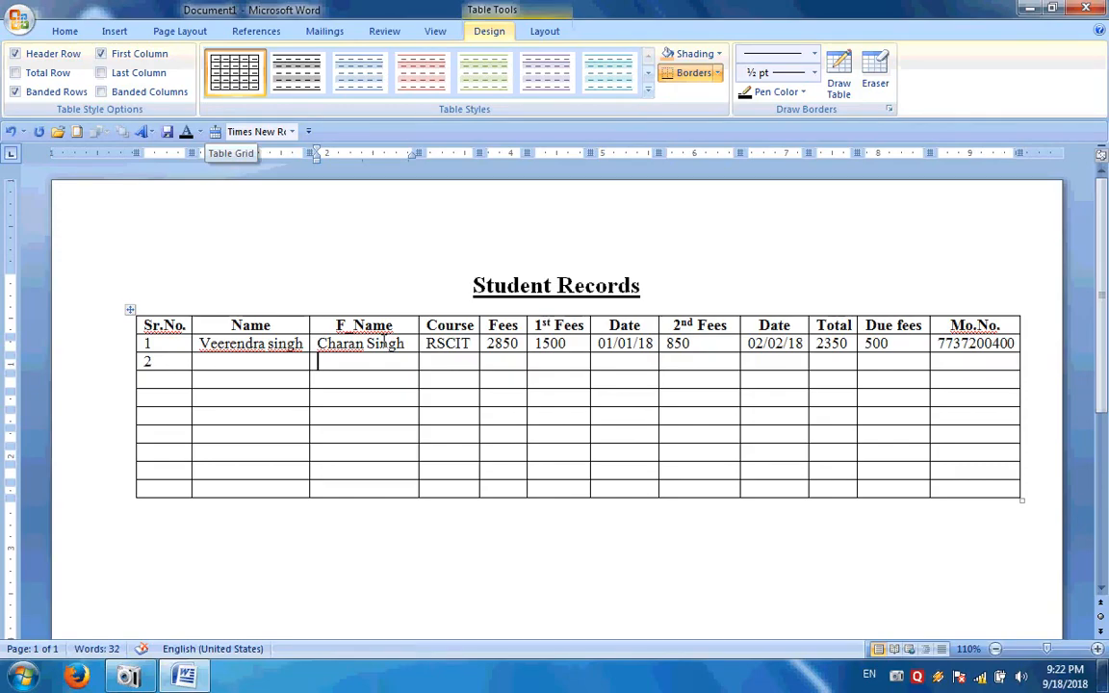
{"action": "left_click", "coordinate": [449, 378]}
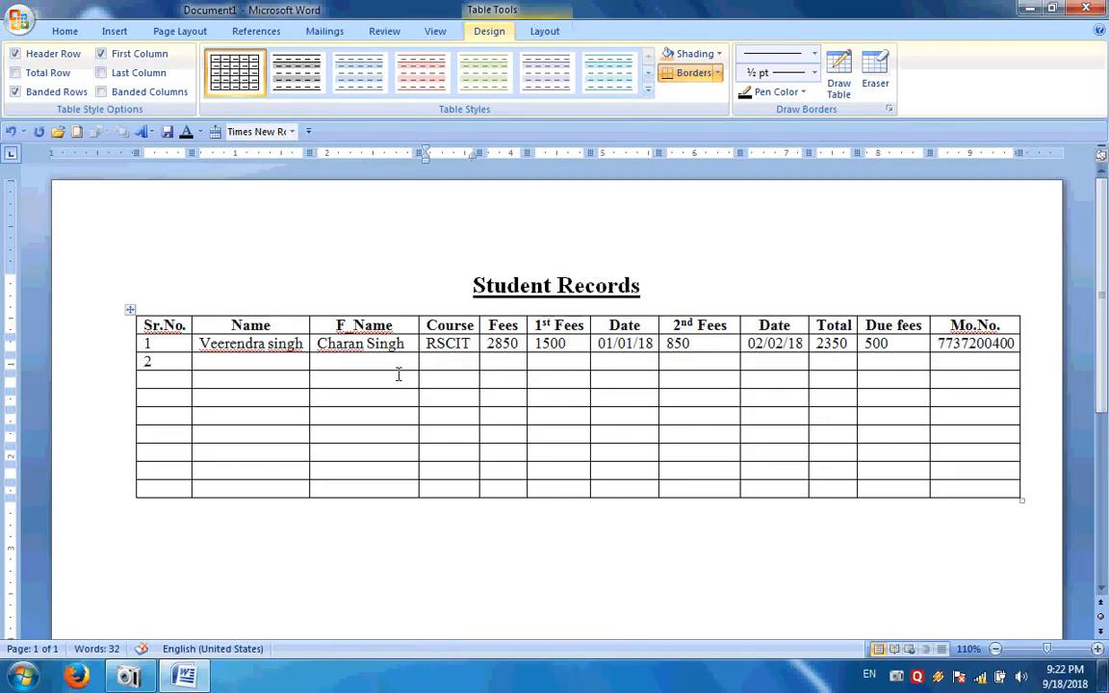
{"action": "left_click_drag", "start_coordinate": [395, 377], "coordinate": [617, 378]}
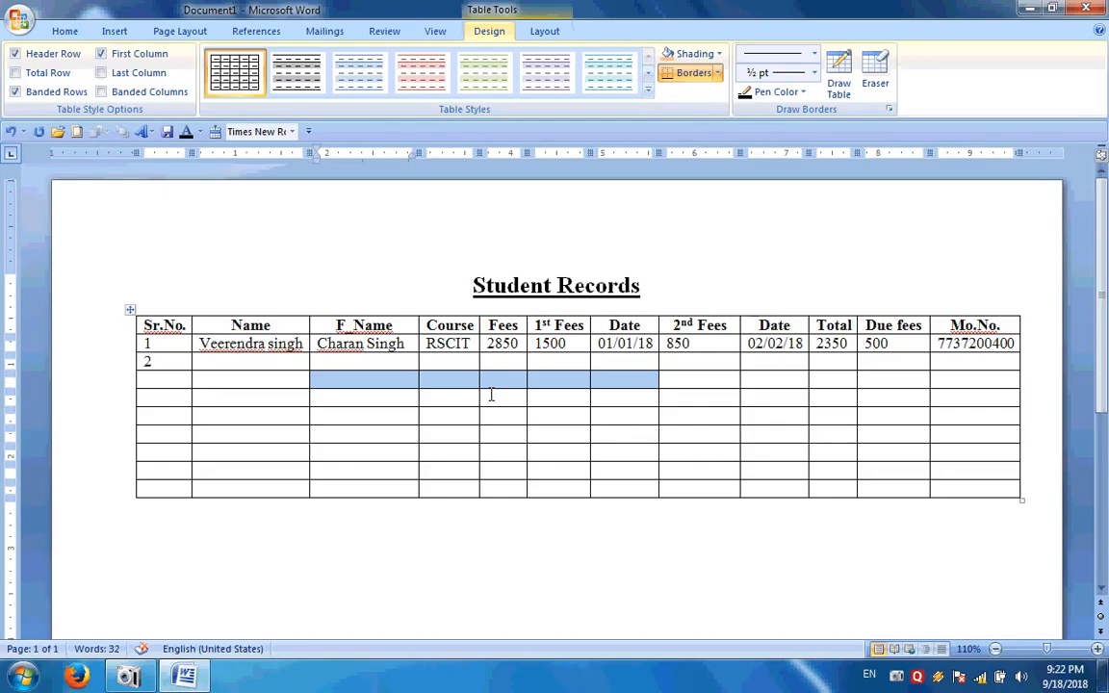
{"action": "left_click", "coordinate": [550, 382]}
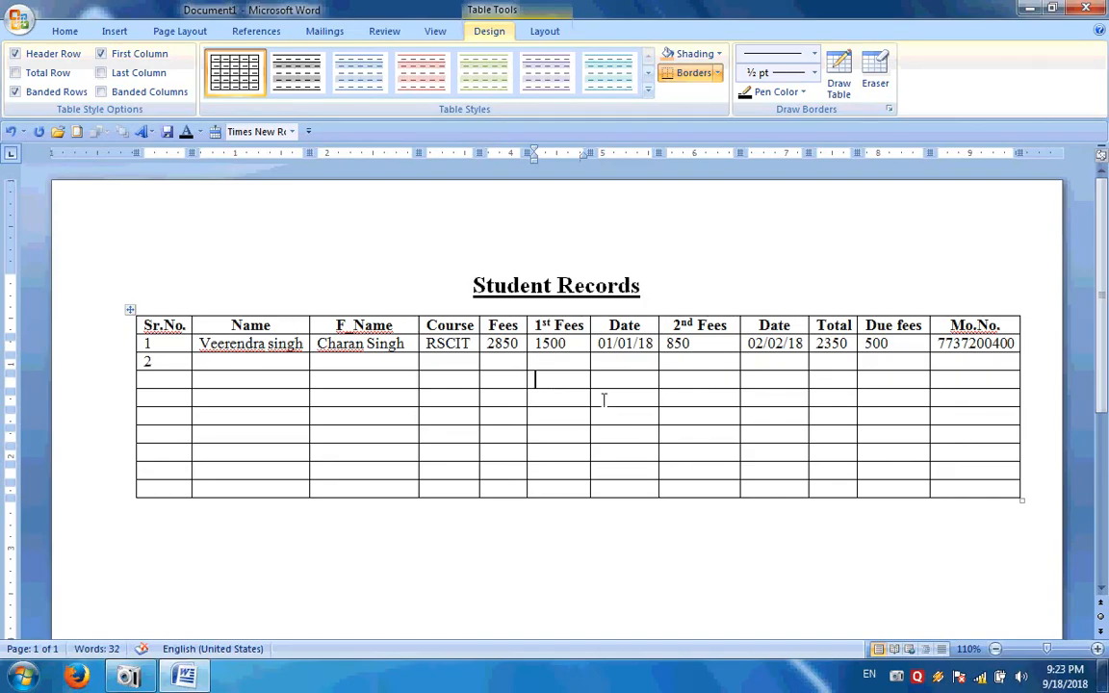
Add an empty row at the table's bottom, erase stray text below it, and close Document1
{"action": "left_click", "coordinate": [1037, 492]}
{"action": "key", "text": "Return"}
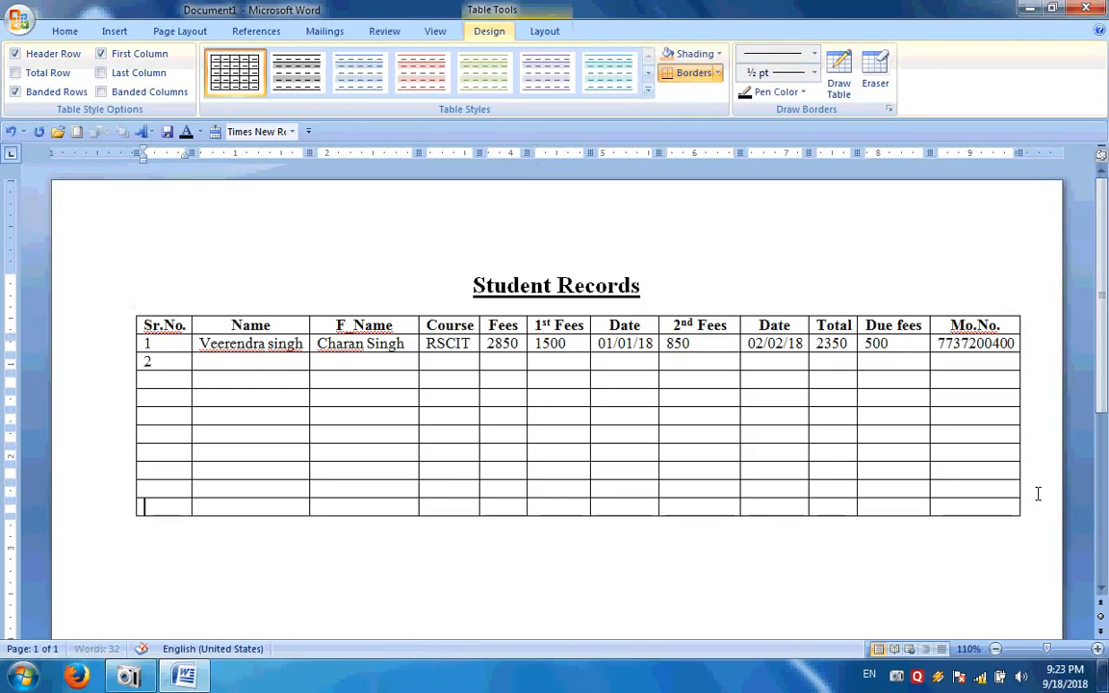
{"action": "left_click", "coordinate": [724, 554]}
{"action": "type", "text": "mAHA"}
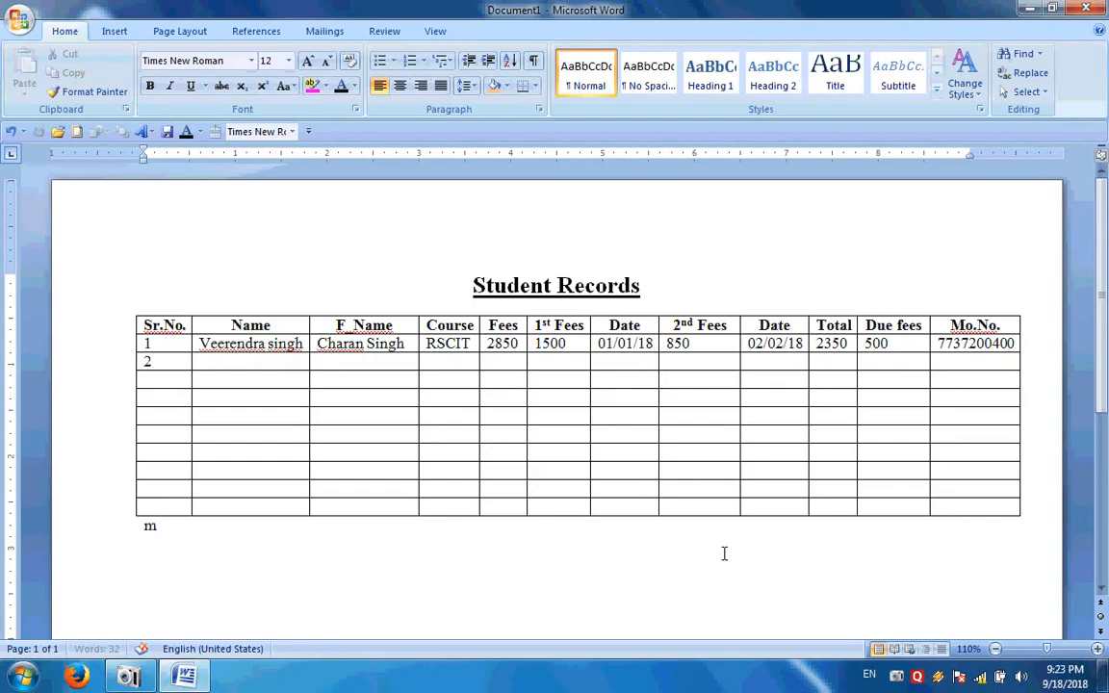
{"action": "key", "text": "BackSpace"}
{"action": "key", "text": "BackSpace"}
{"action": "key", "text": "BackSpace"}
{"action": "key", "text": "BackSpace"}
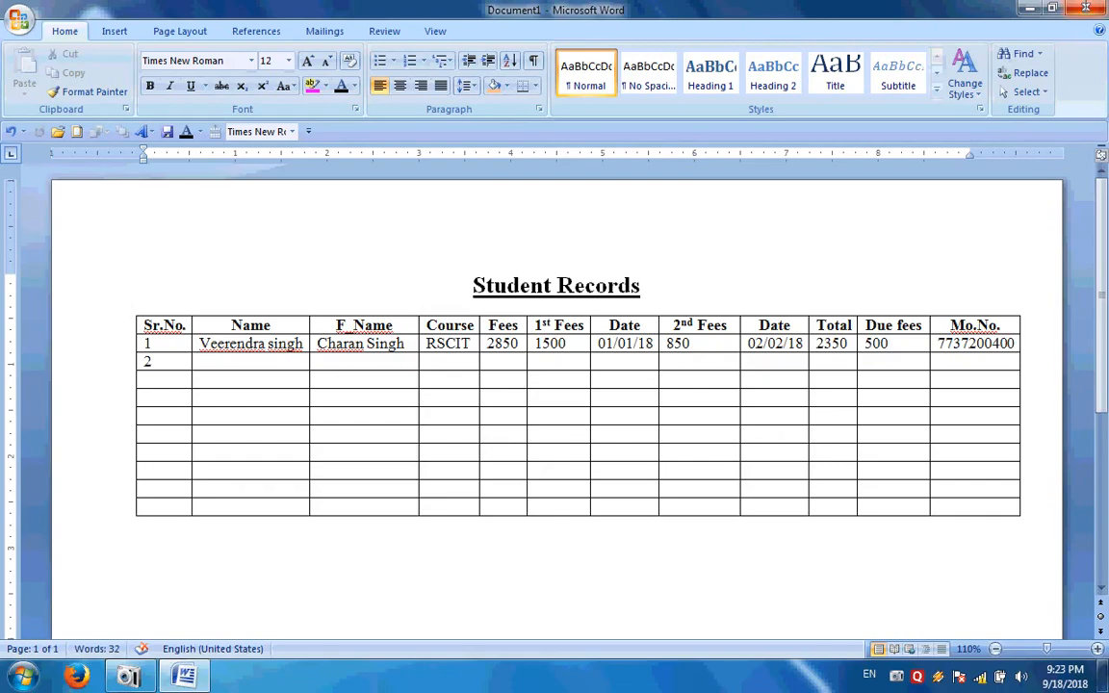
{"action": "left_click", "coordinate": [1088, 8]}
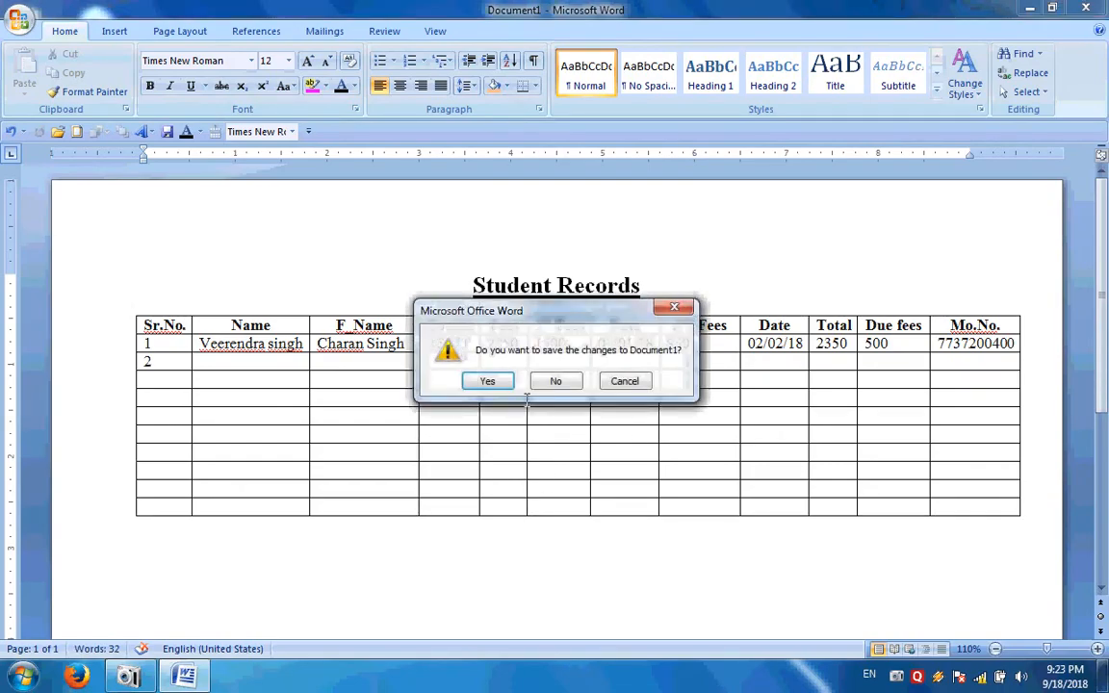